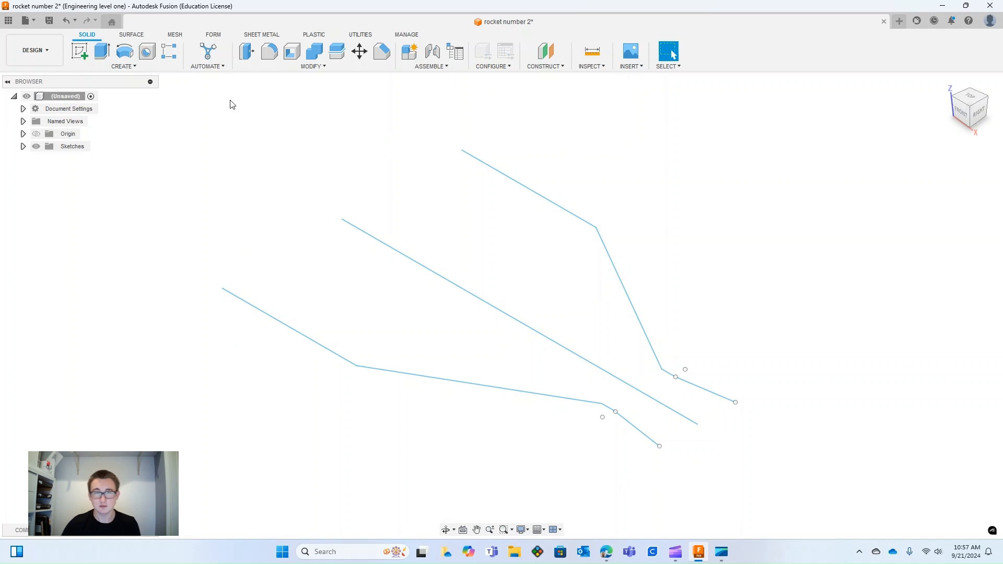
Start a new sketch on the horizontal XY plane through the origin
left_click(79, 51)
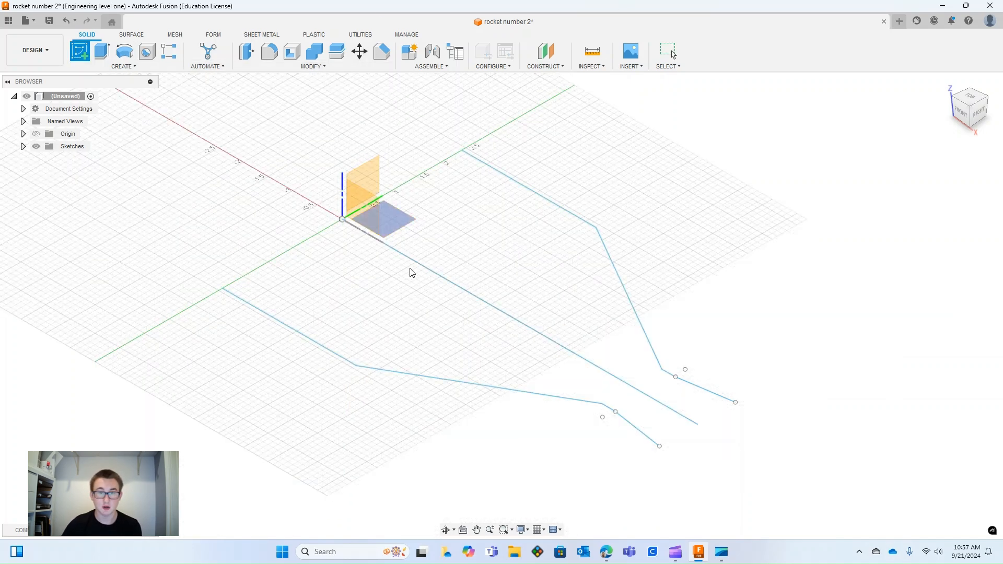
left_click(410, 229)
left_click(477, 530)
mouse_move(611, 375)
left_mouse_down()
mouse_move(282, 287)
mouse_move(287, 320)
left_mouse_up()
scroll(450, 202, "up", 3)
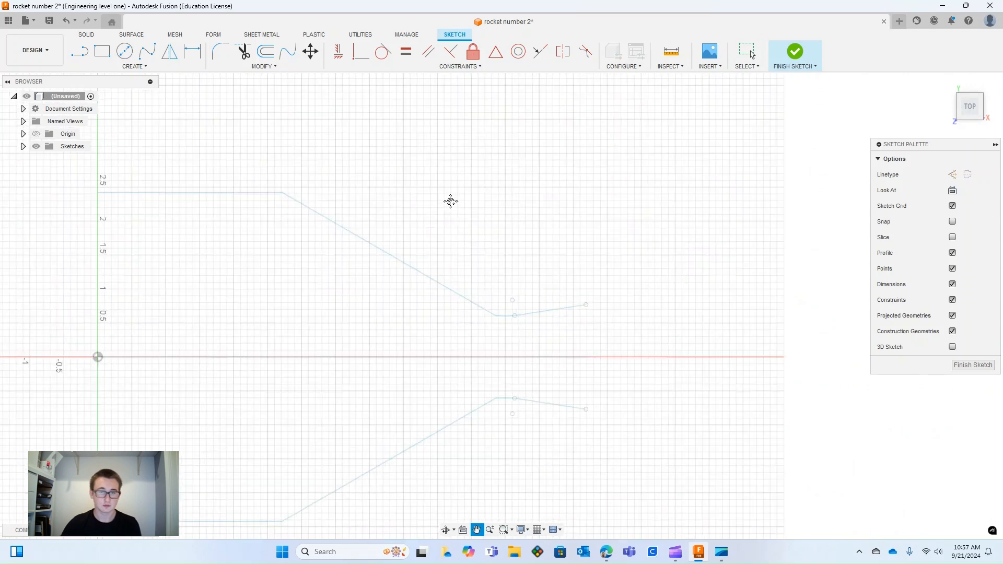
scroll(450, 202, "down", 2)
Project all segments of the upper rocket nozzle contour, from the exit flare to the straight chamber wall, into the sketch
key("p")
left_click(504, 286)
scroll(493, 291, "up", 3)
scroll(505, 283, "up", 4)
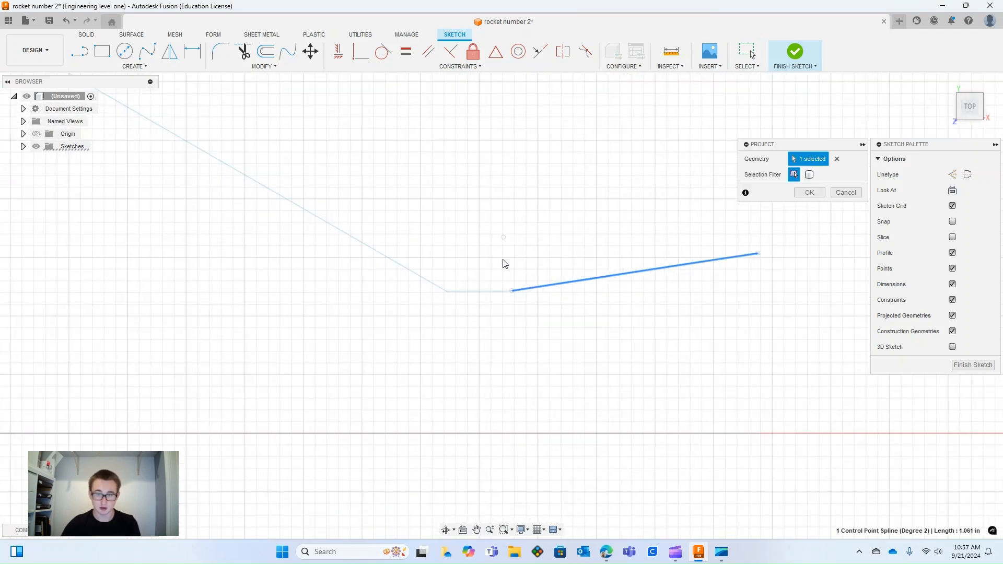
left_click(490, 331)
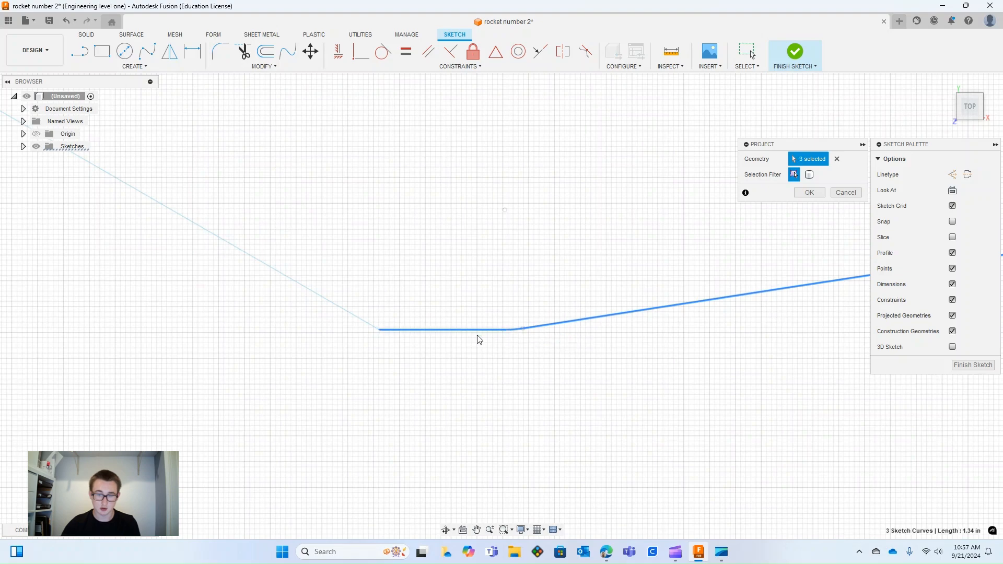
scroll(477, 338, "down", 2)
left_click(356, 294)
scroll(357, 295, "down", 5)
left_click(107, 177)
left_click(809, 193)
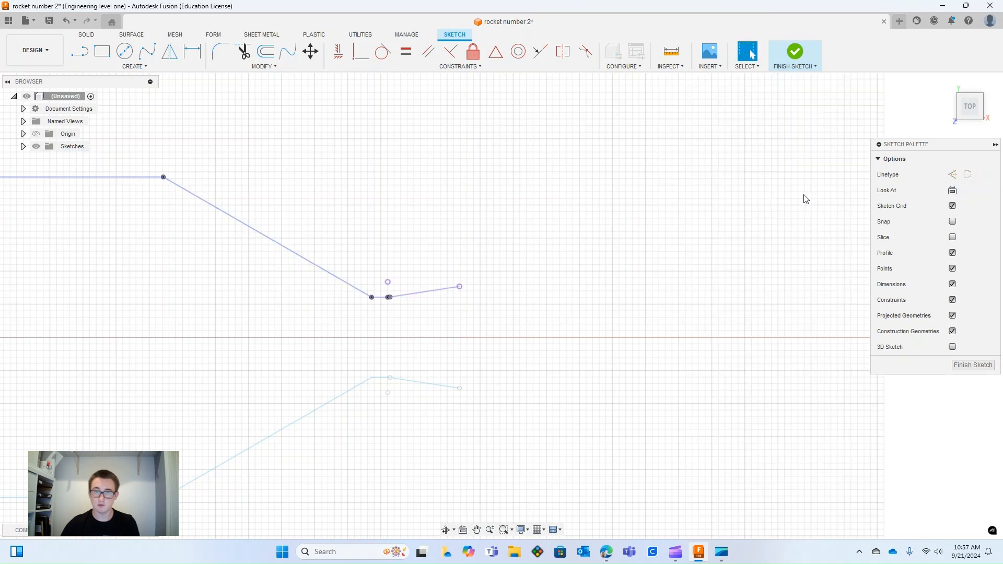
Offset the chained projected contour outward, away from the centerline, with a distance of -0.25 in
left_click(266, 53)
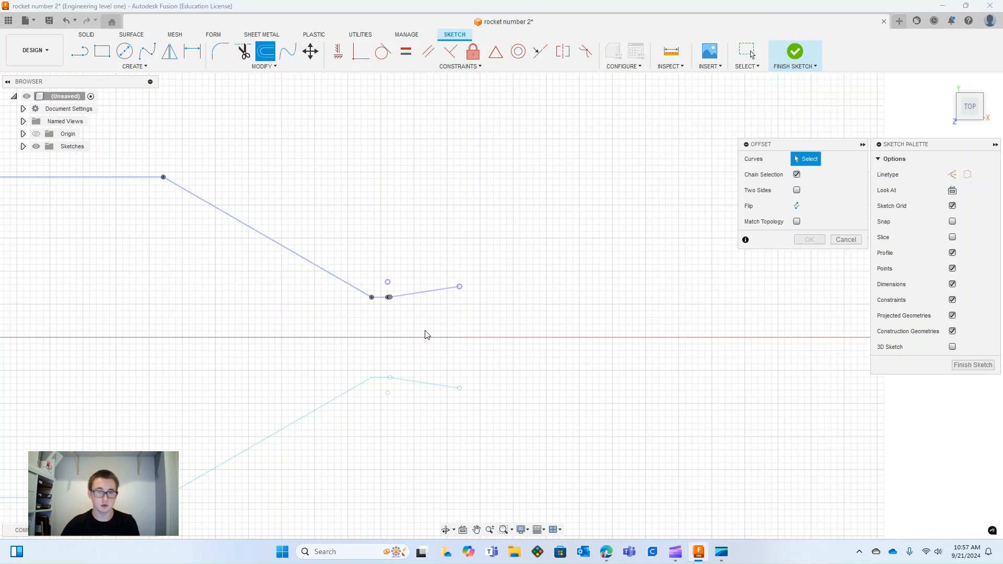
left_click(421, 294)
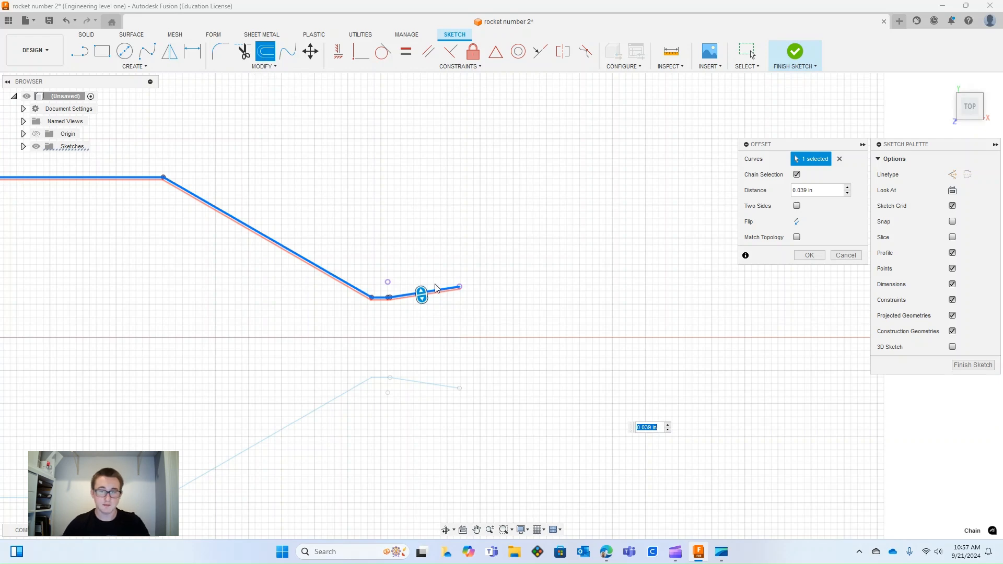
left_click_drag(421, 295, 416, 263)
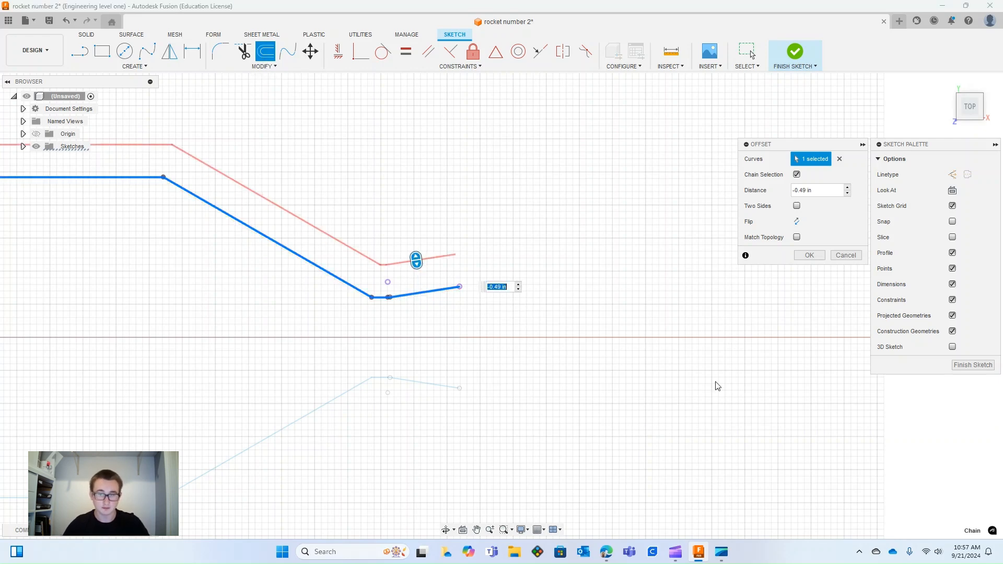
type("-.25")
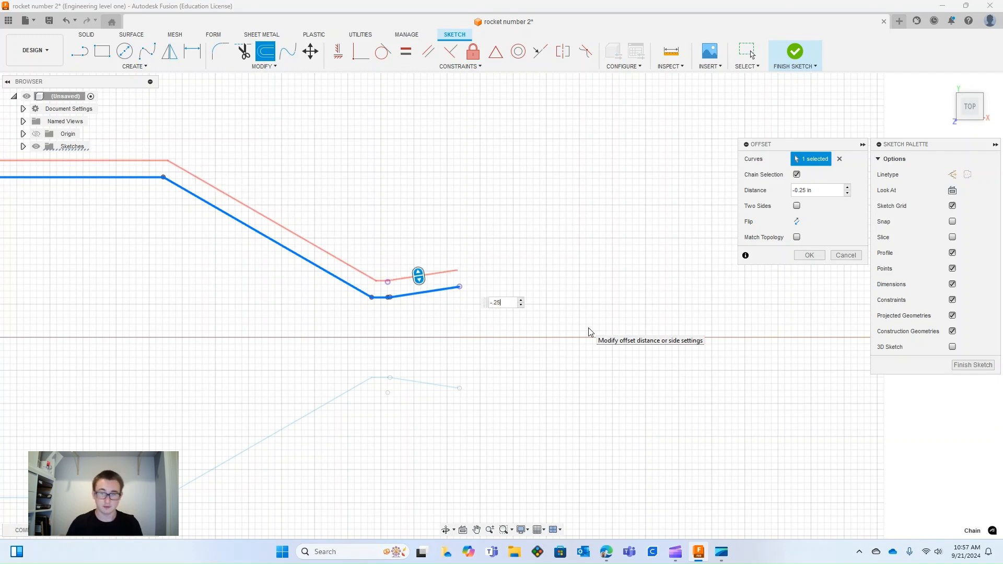
key("Return")
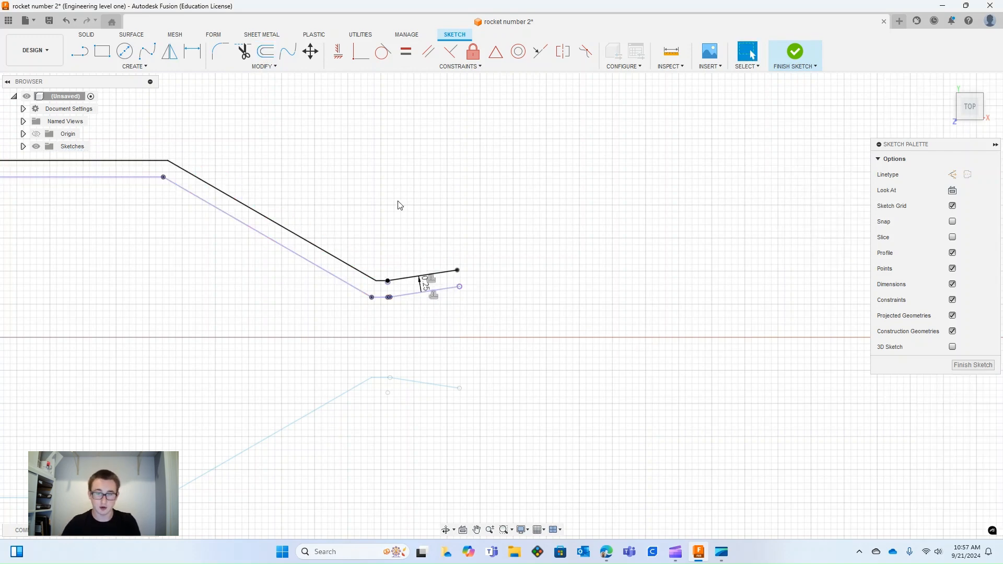
Turn on design history capture for the design
scroll(470, 287, "down", 5)
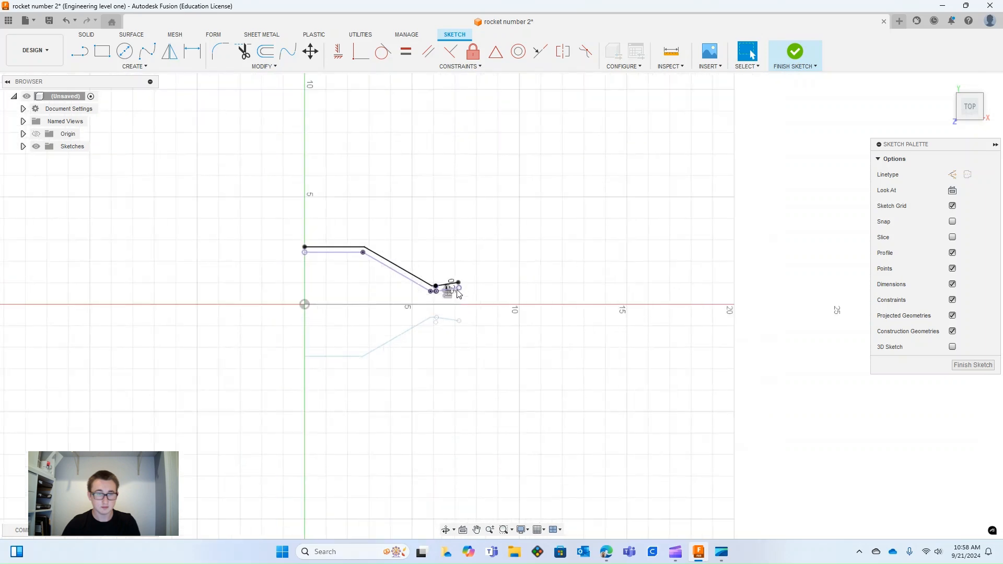
scroll(457, 290, "up", 3)
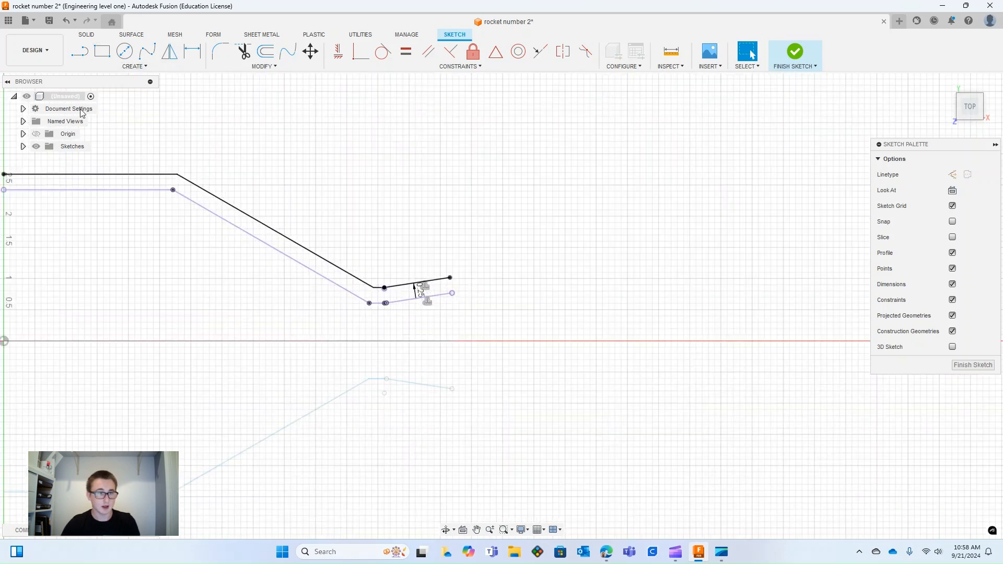
right_click(65, 98)
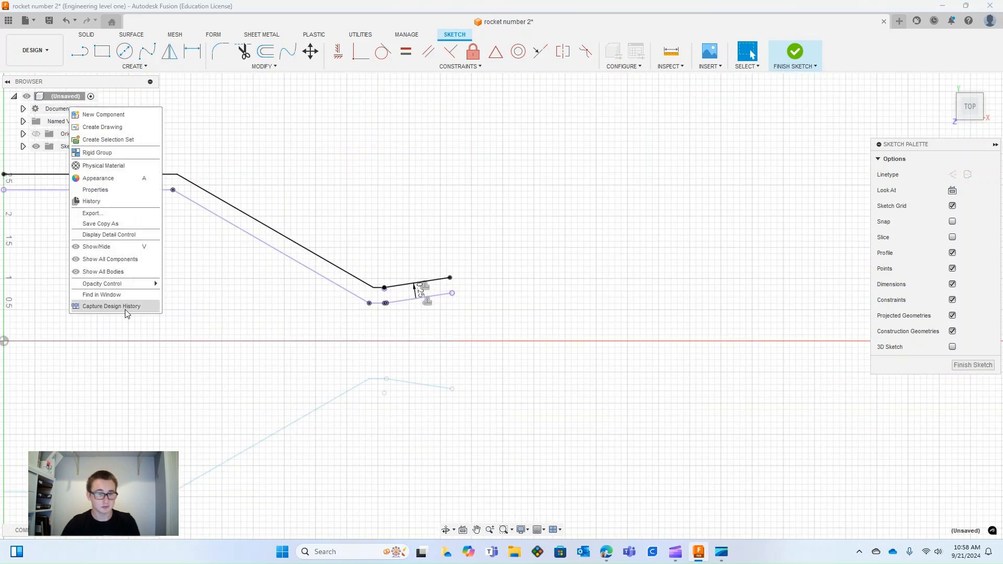
left_click(126, 312)
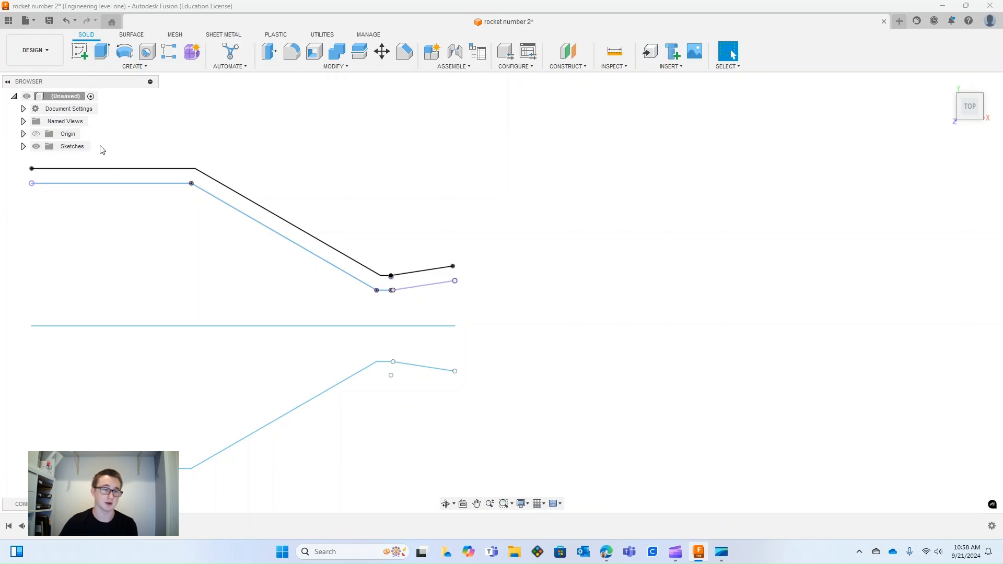
Start another sketch on the horizontal XY plane and project the four segments of the outer offset contour
left_click(79, 51)
left_click(56, 266)
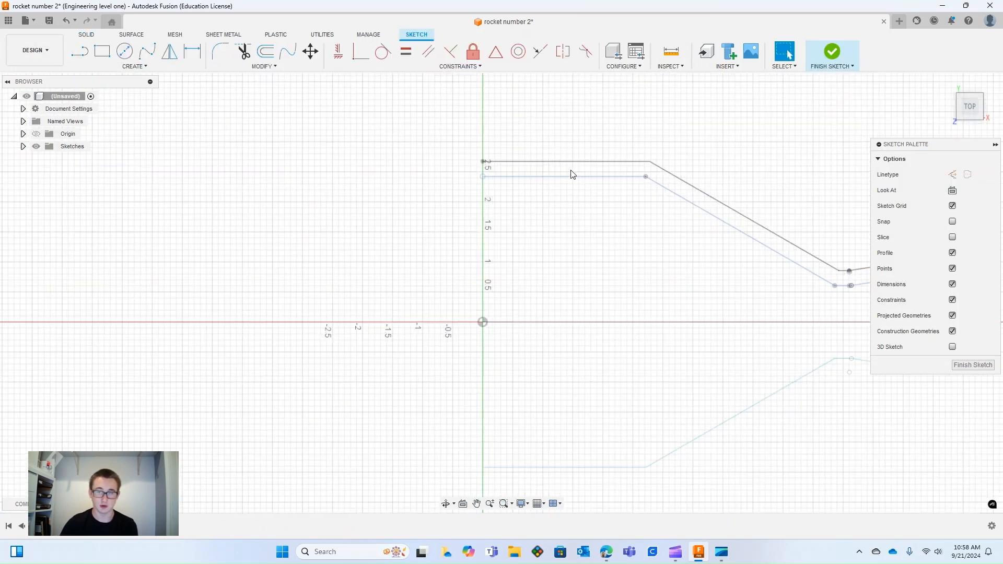
left_click(80, 50)
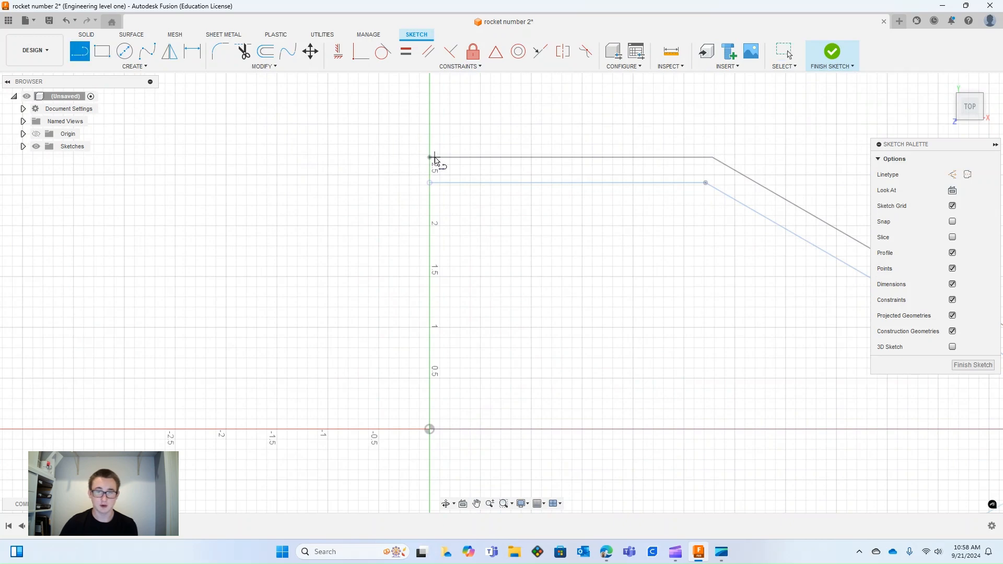
key("p")
scroll(627, 246, "down", 5)
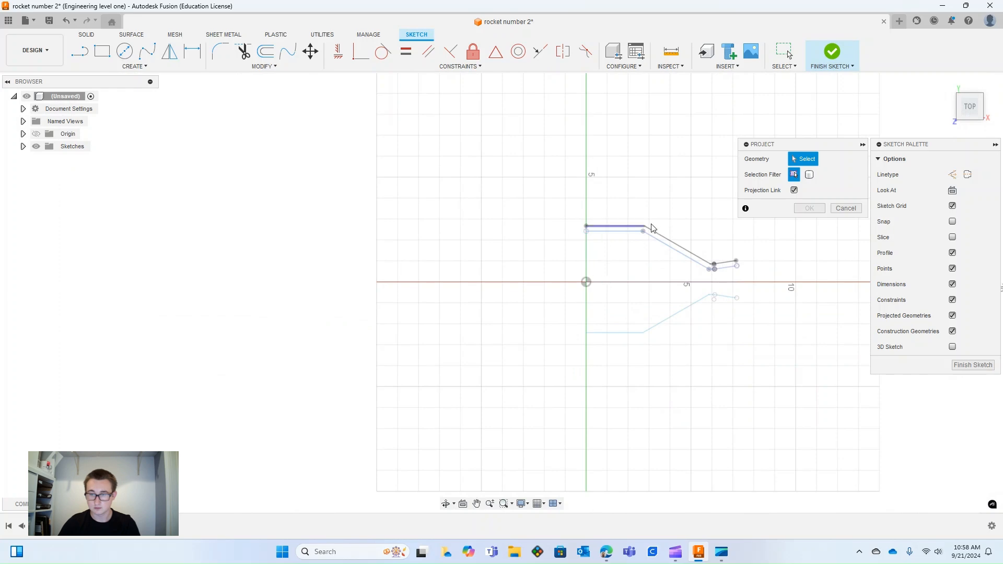
left_click(625, 229)
left_click(669, 240)
left_click(723, 264)
scroll(721, 267, "up", 8)
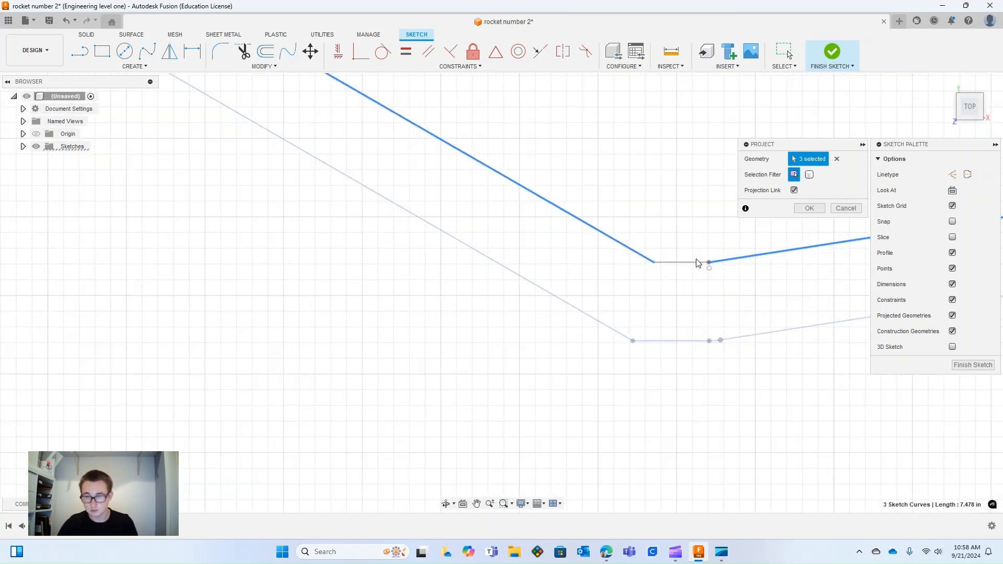
left_click(694, 266)
Project the inner nozzle contour's throat, converging and straight chamber segments too and confirm the projection
scroll(705, 268, "up", 5)
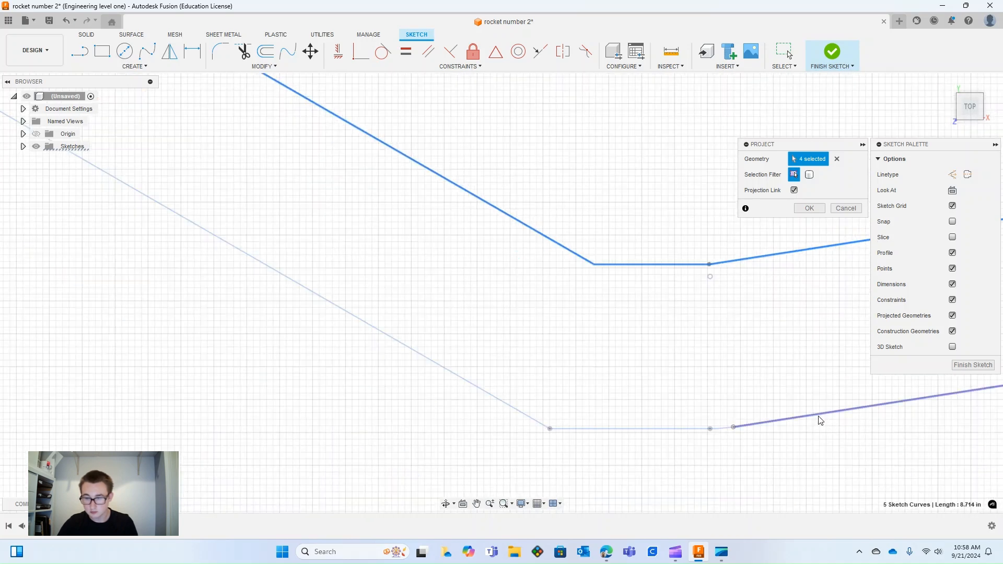
left_click(664, 429)
left_click(463, 382)
scroll(462, 378, "down", 3)
scroll(463, 375, "down", 5)
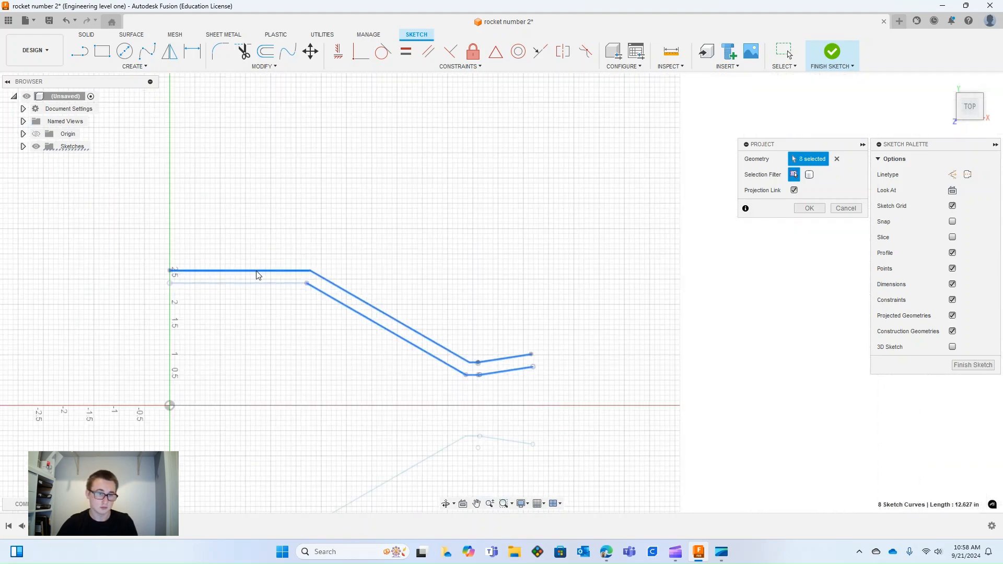
left_click(247, 283)
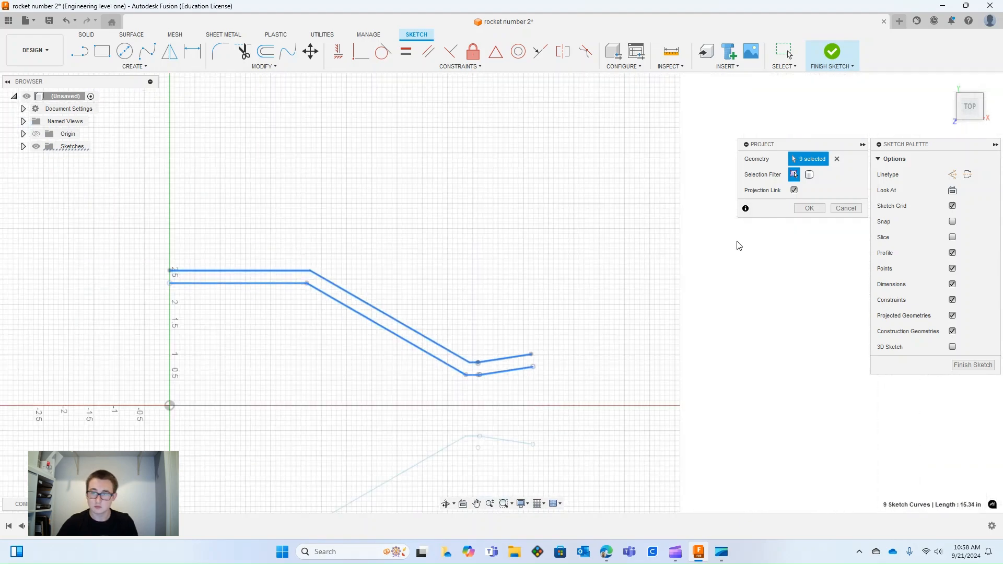
left_click(799, 208)
Draw a line about 0.29 in long extending the outer contour tangentially beyond its nozzle exit end
scroll(615, 299, "up", 4)
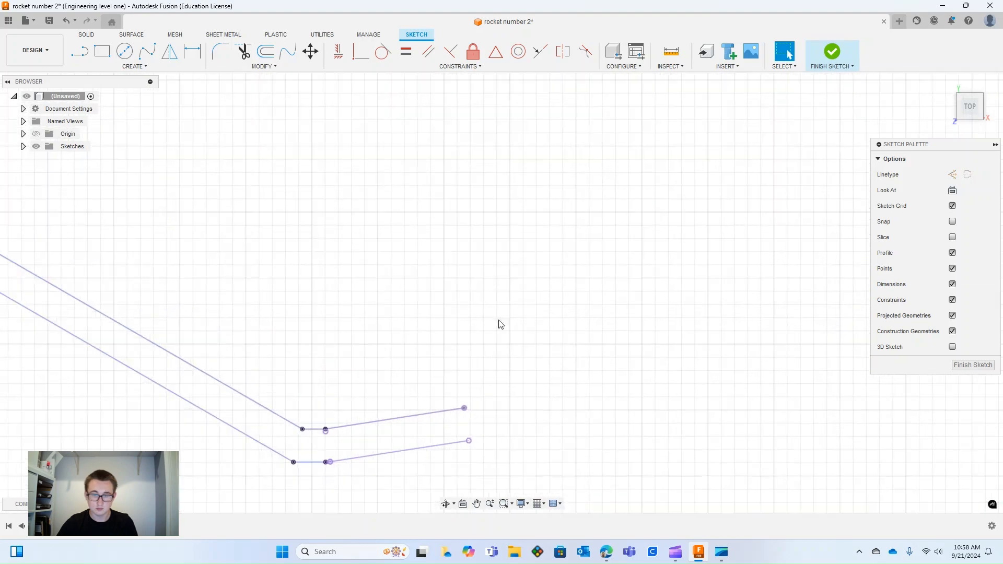
left_click(81, 50)
left_click(450, 385)
left_click(484, 378)
key("Escape")
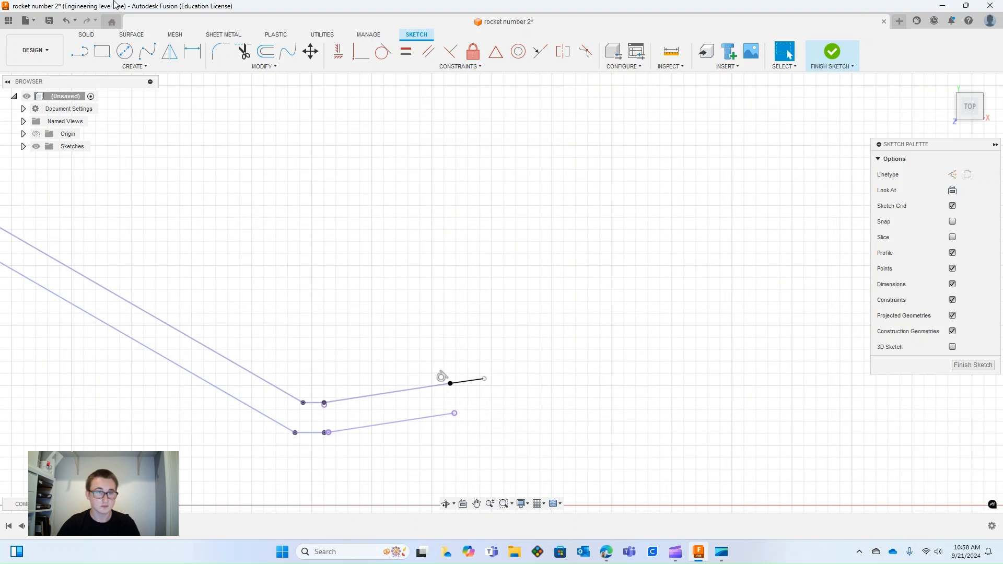
Draw a vertical line from the inner contour's exit endpoint up past the extension line
left_click(453, 413)
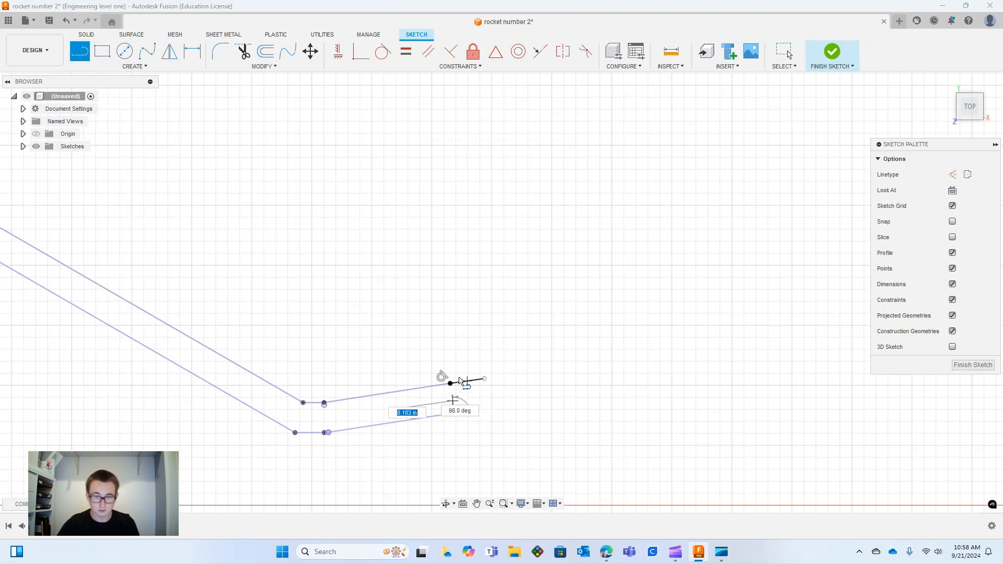
left_click(455, 361)
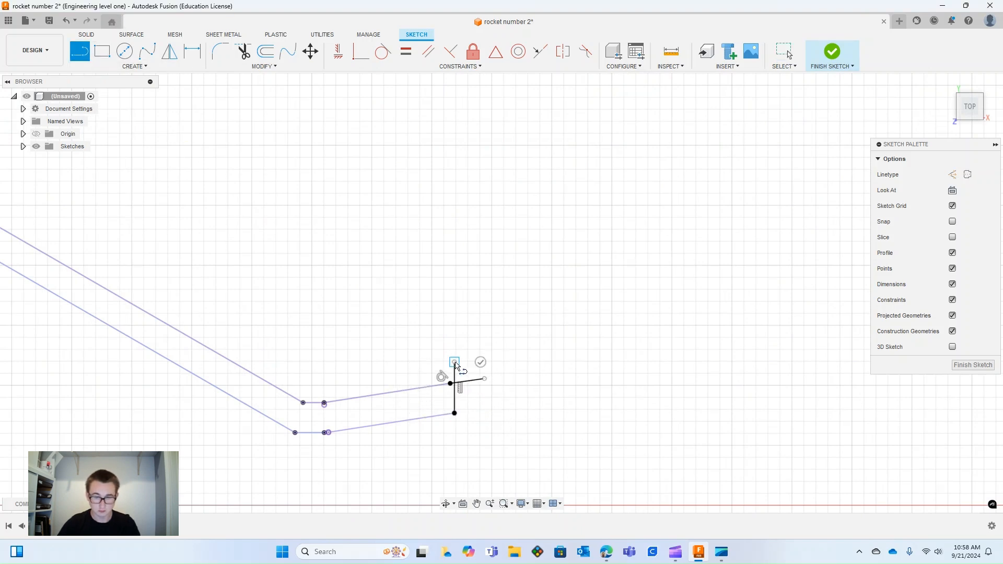
key("Escape")
Trim the excess of the extension and vertical lines beyond their intersection at the nozzle exit
right_click(480, 384)
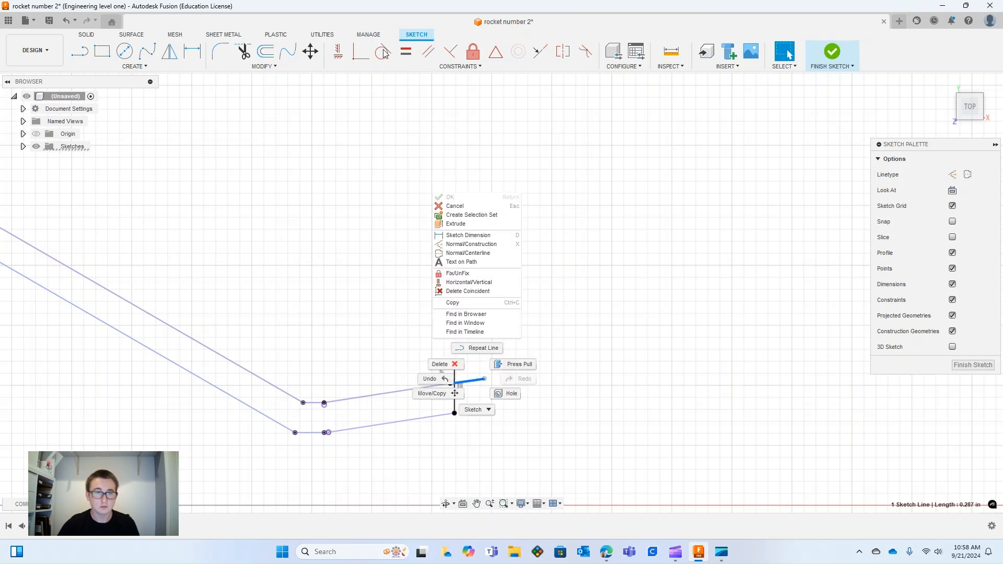
left_click(234, 55)
left_click(240, 54)
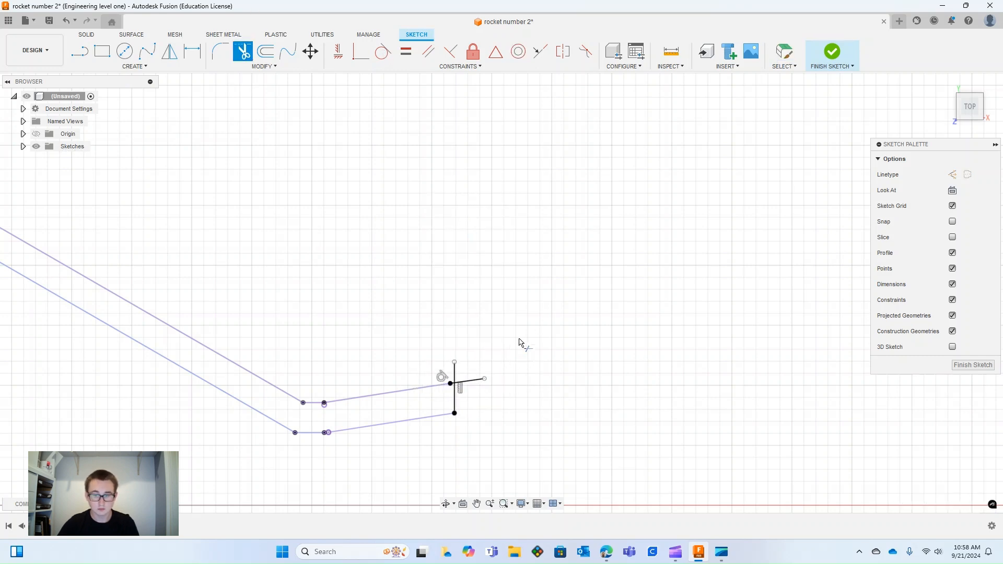
left_click(457, 371)
scroll(481, 435, "down", 5)
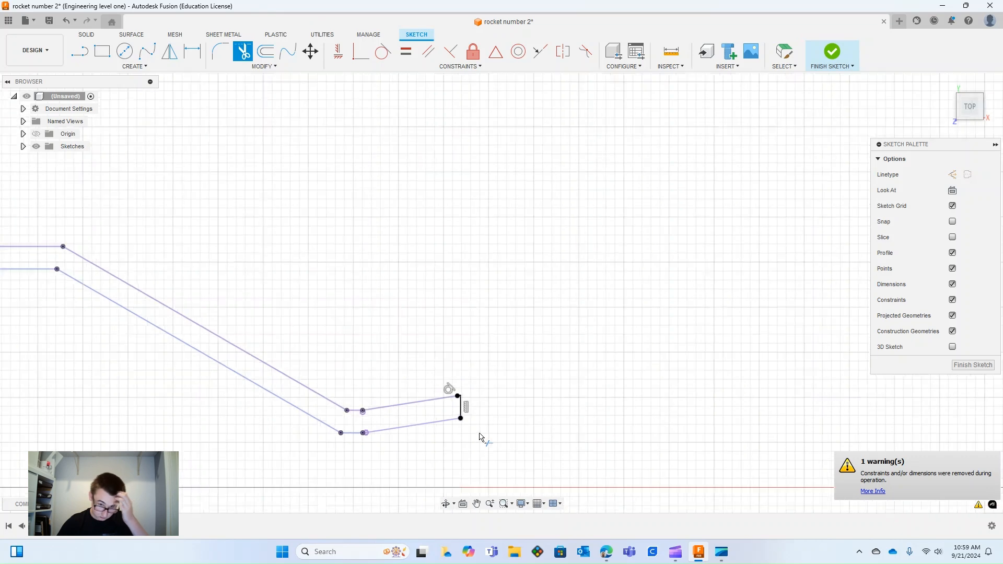
scroll(313, 372, "up", 5)
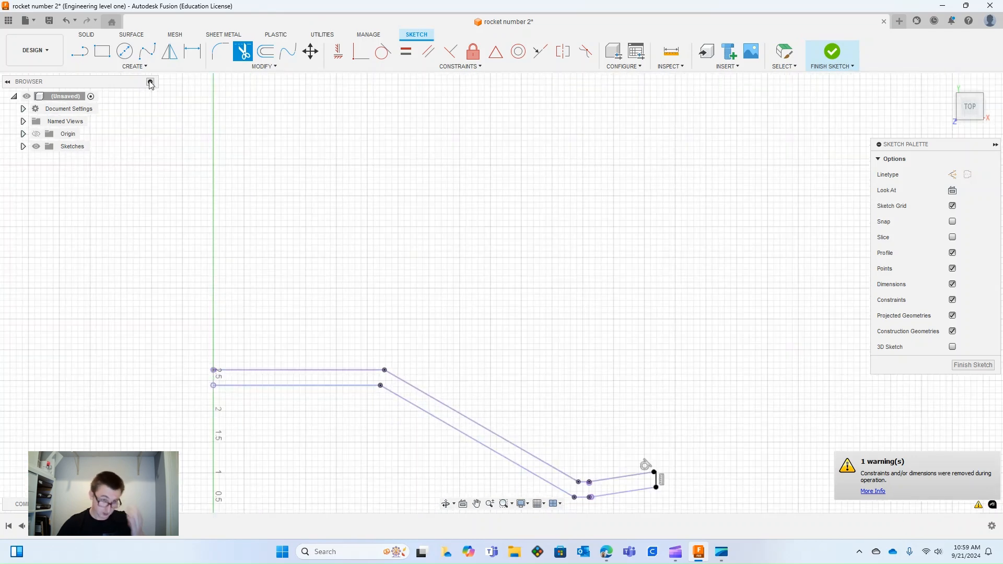
Close the wall profile at the chamber end with a line joining the outer and inner contour endpoints
left_click(79, 50)
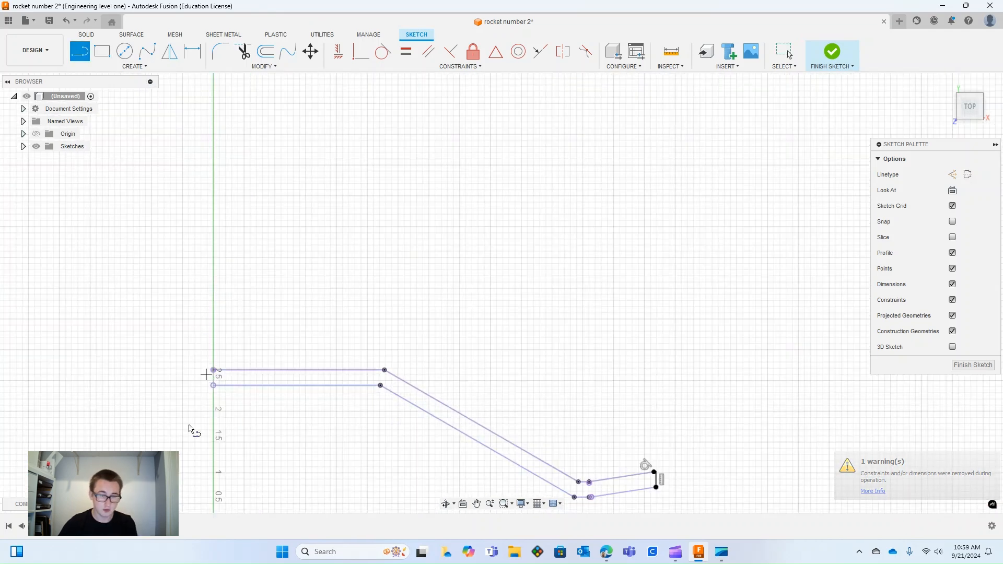
left_click(214, 370)
left_click(213, 386)
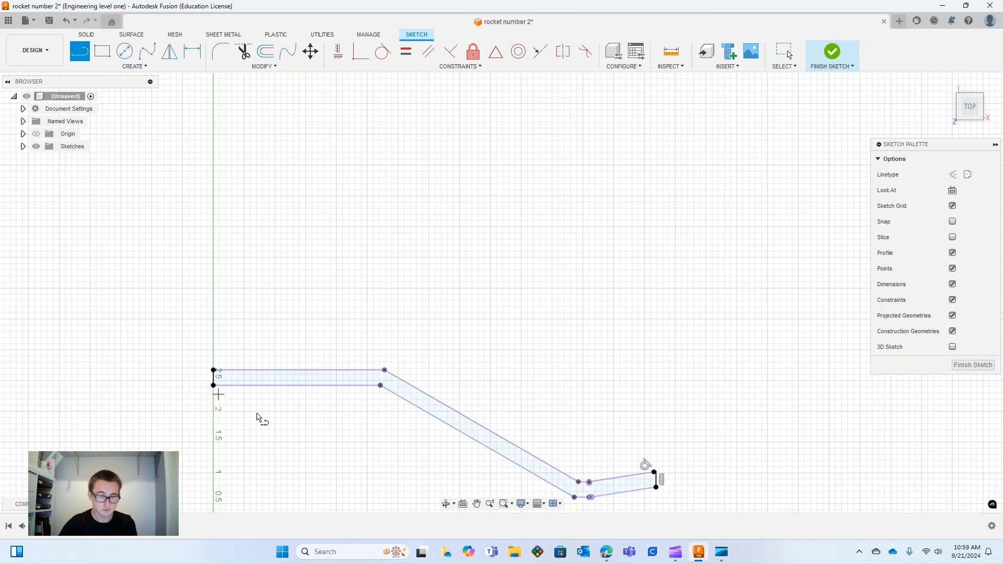
key("Escape")
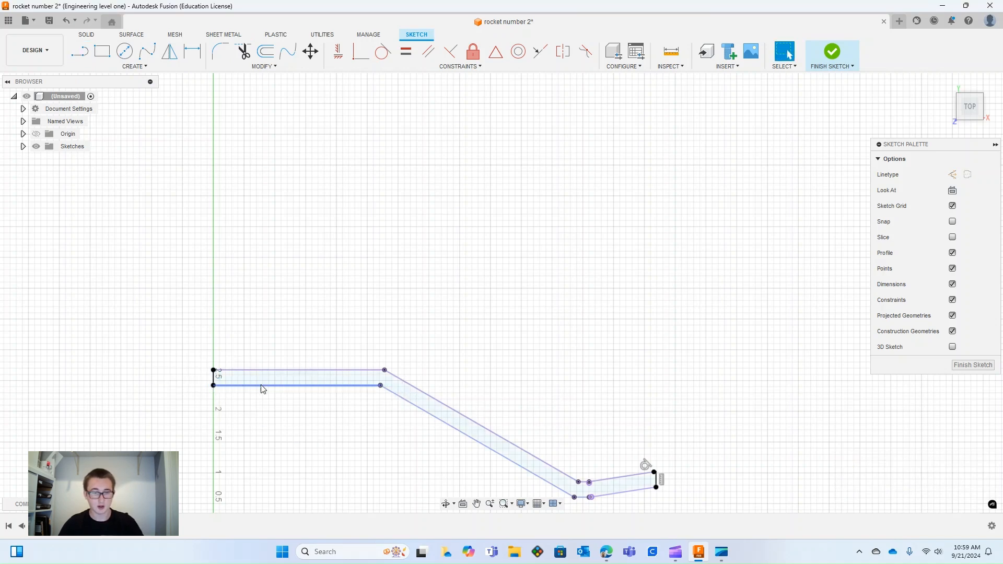
Finish the wall profile sketch and return the model to the isometric home view
left_click(830, 57)
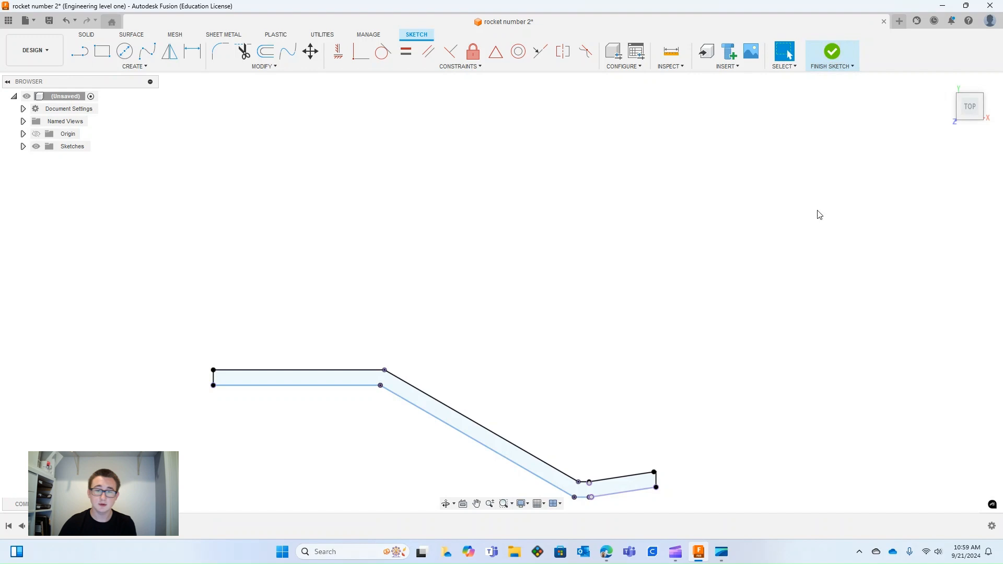
scroll(512, 345, "up", 3)
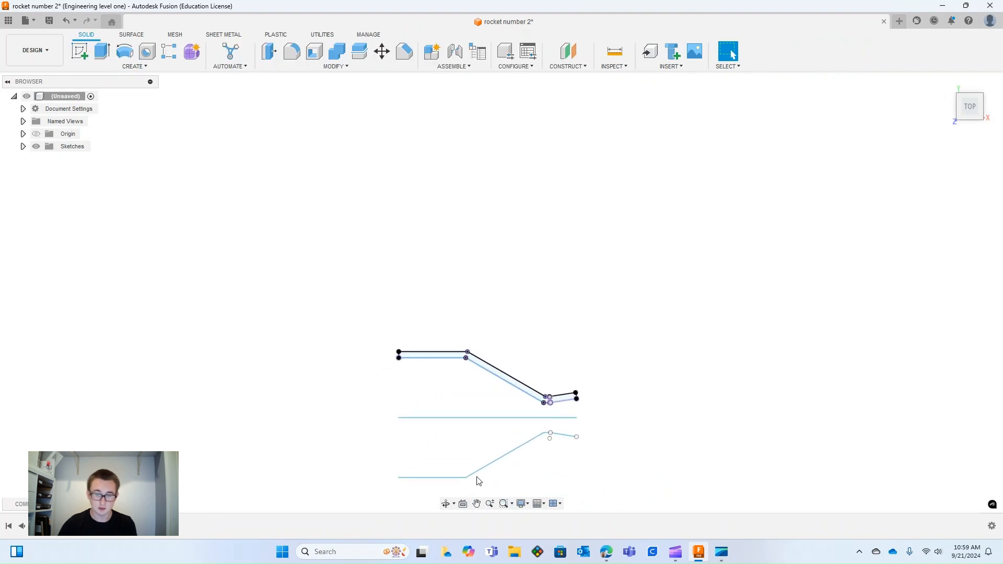
left_click(946, 83)
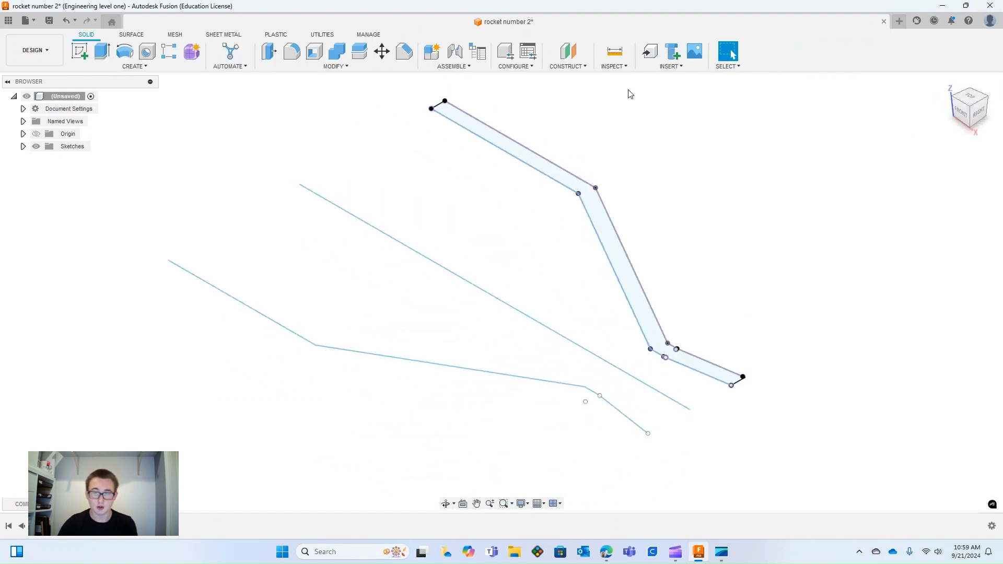
Revolve the closed wall profile 360° around the nozzle's centre axis line as a new body
left_click(126, 51)
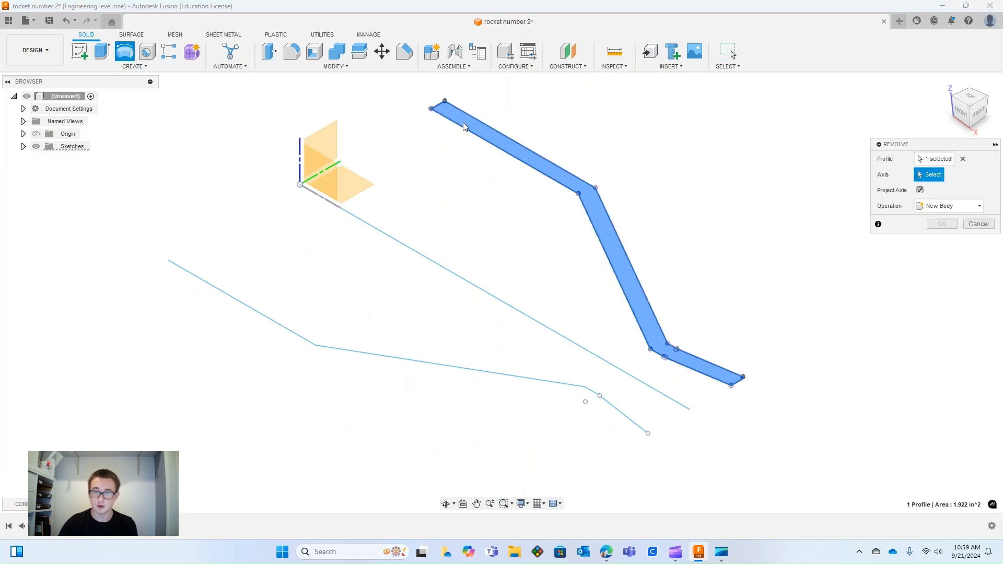
left_click(396, 239)
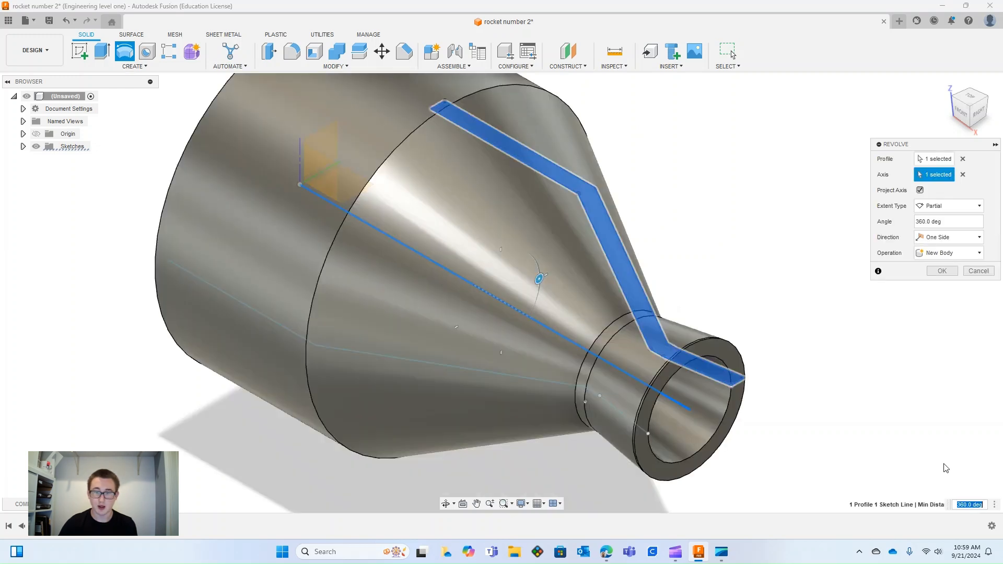
left_click(951, 271)
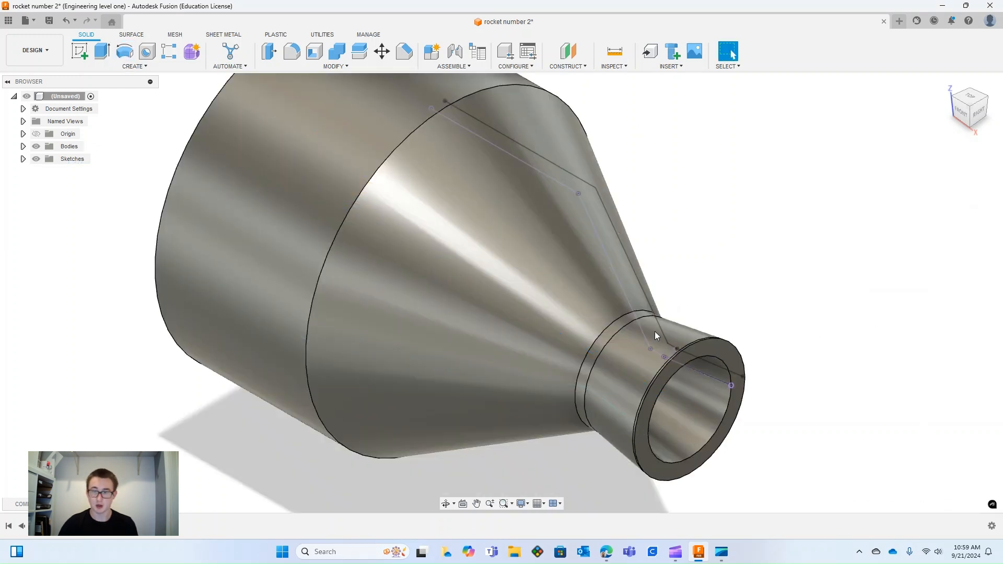
scroll(686, 299, "down", 3)
scroll(686, 300, "down", 1)
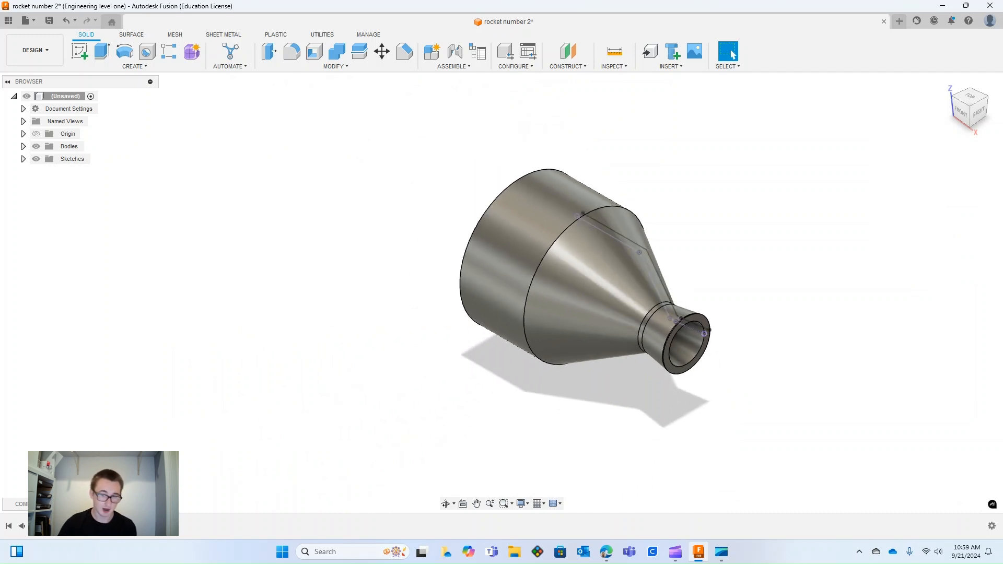
Examine the revolved nozzle from its chamber end and review the settings of the revolve feature
left_click(445, 503)
left_click_drag(421, 477, 499, 444)
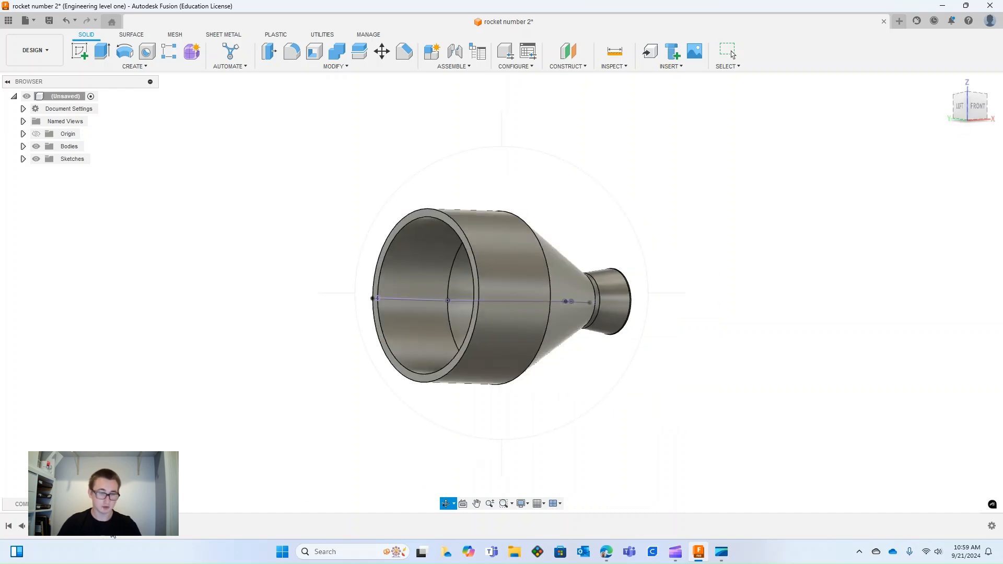
left_click(732, 52)
double_click(111, 533)
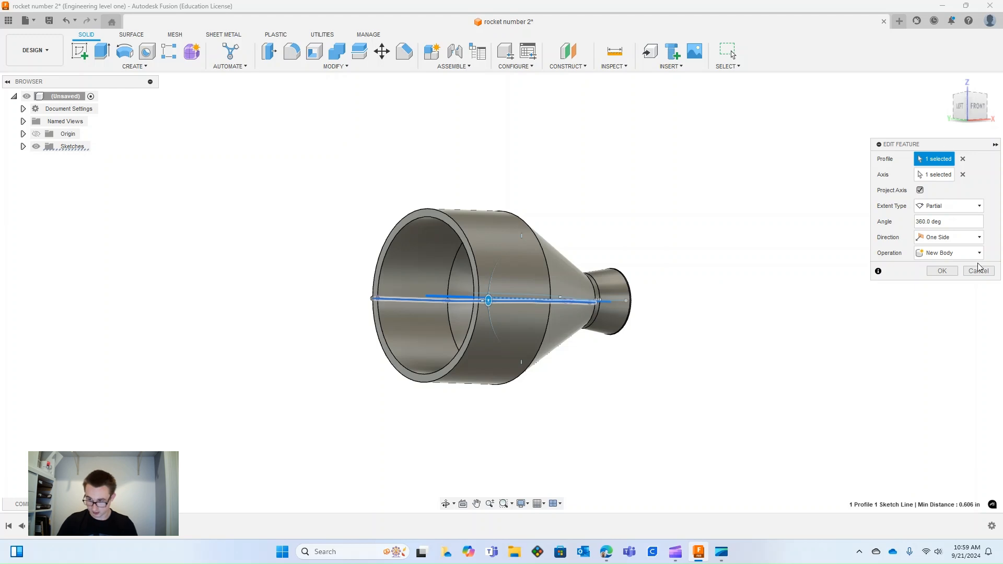
left_click(937, 275)
scroll(419, 289, "up", 5)
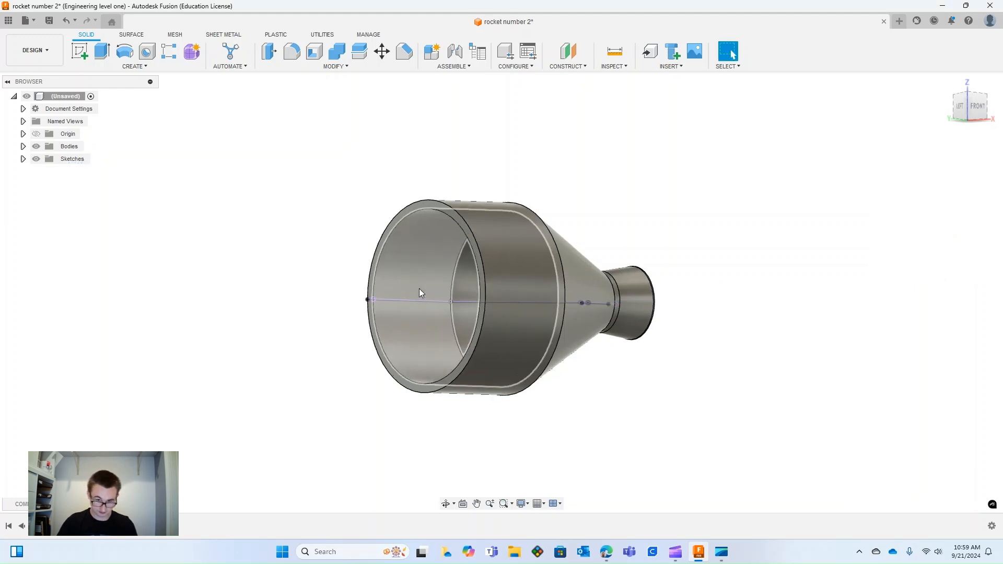
Assign the Aluminum physical material from the Fusion Material Library to the nozzle body
left_click(23, 146)
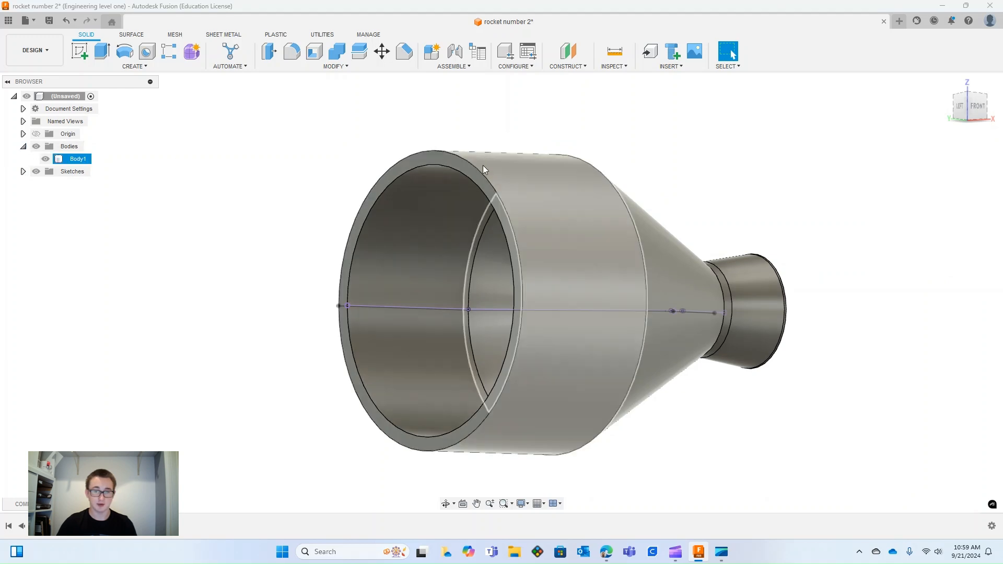
left_click(23, 171)
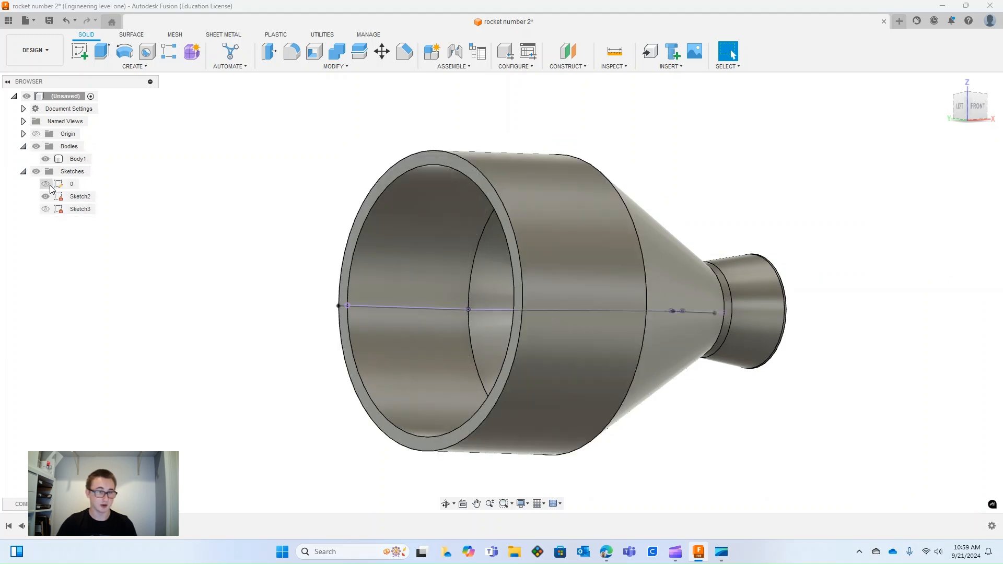
left_click(23, 172)
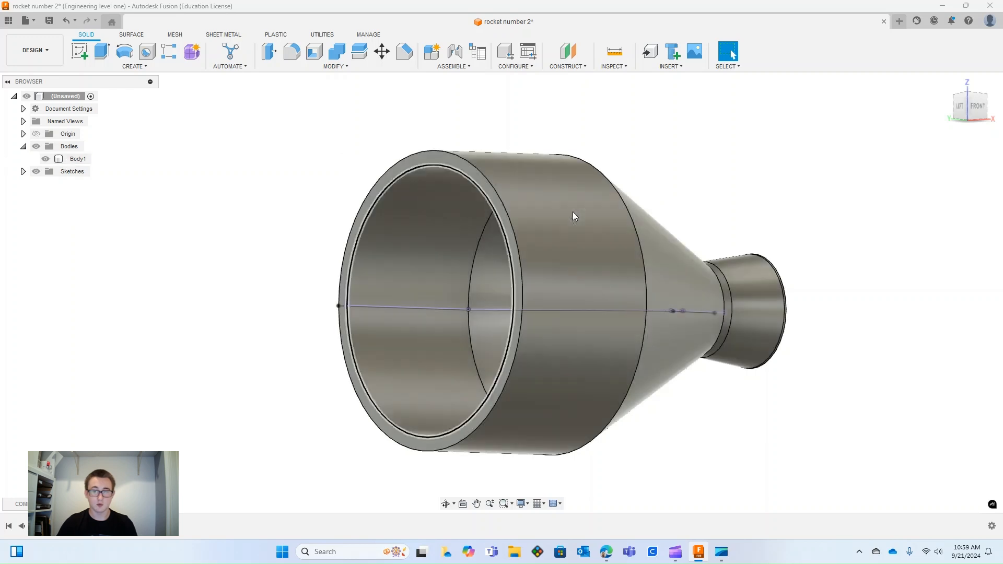
right_click(73, 159)
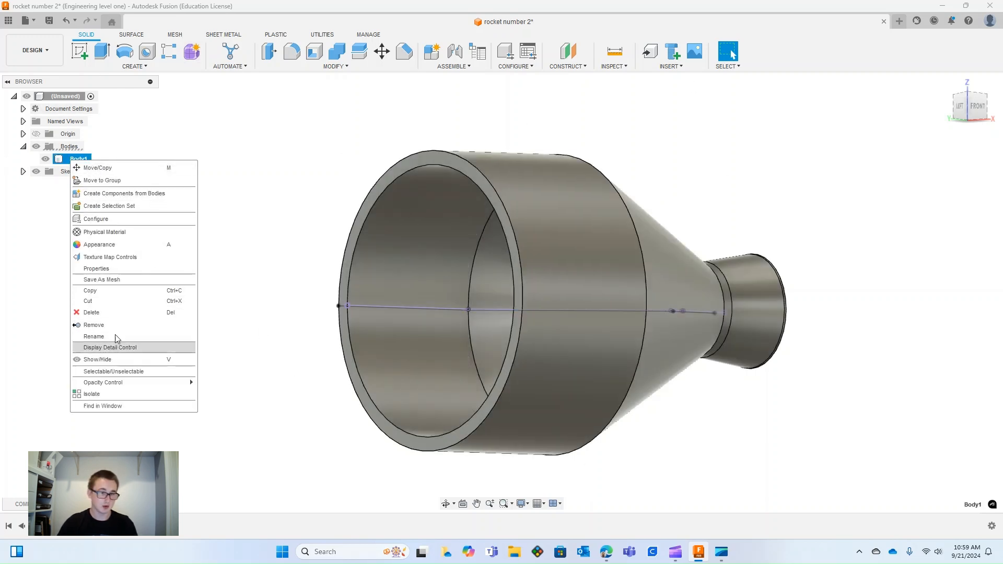
key("Escape")
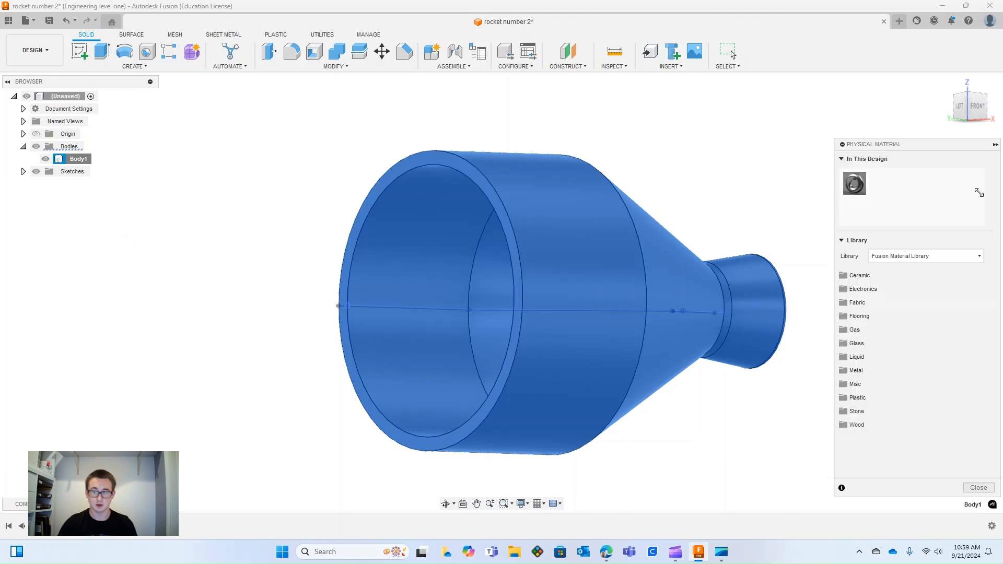
left_click(856, 371)
scroll(857, 387, "down", 1)
left_click_drag(888, 418, 648, 334)
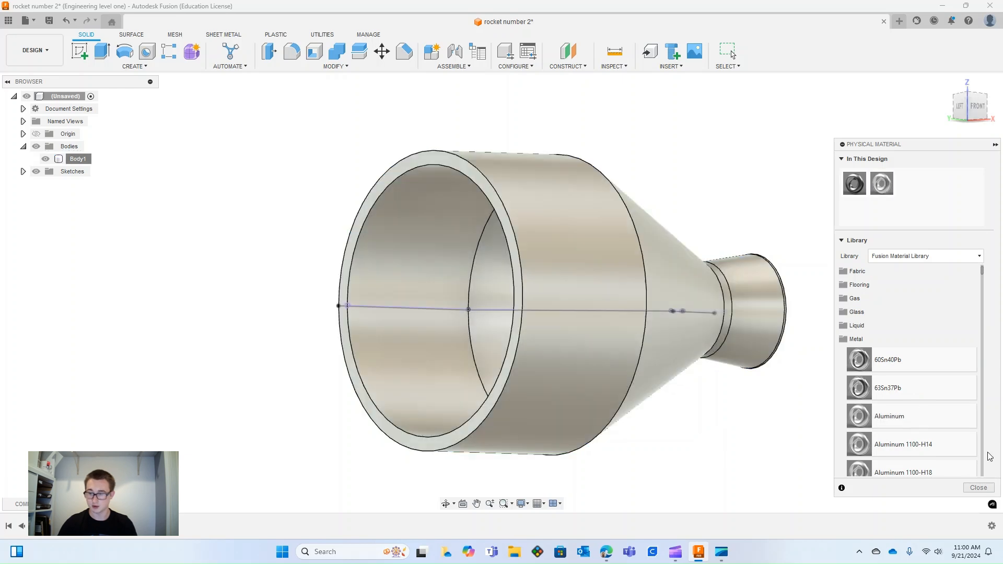
left_click(978, 489)
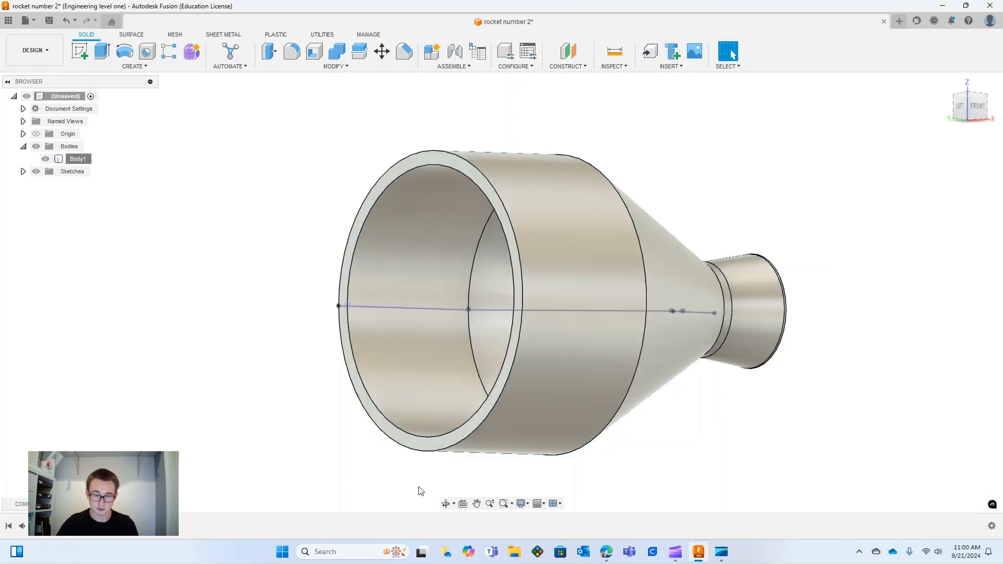
Create a new sketch on the flat annular face at the nozzle's chamber end
left_click(445, 503)
left_click_drag(471, 465, 929, 481)
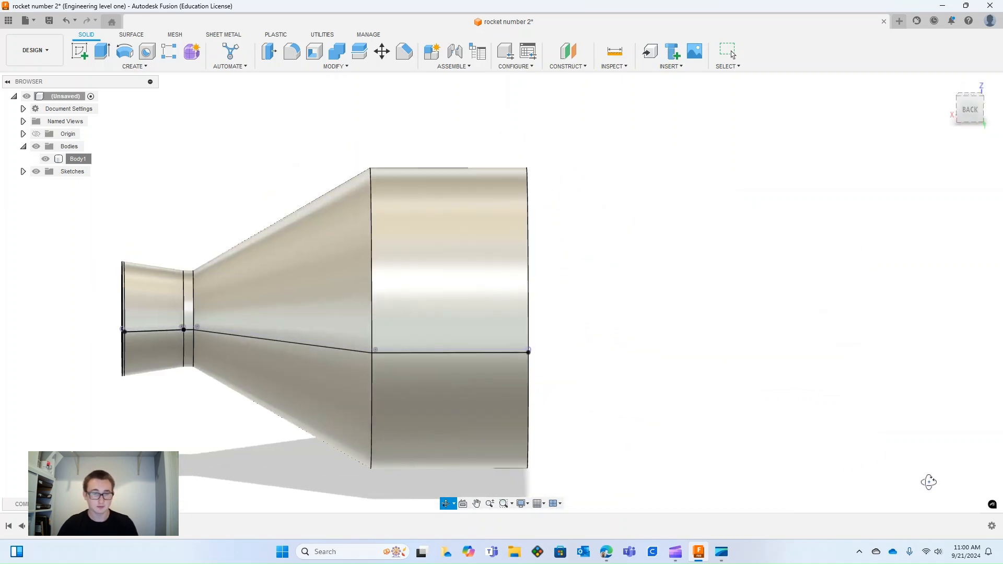
scroll(634, 327, "down", 4)
scroll(627, 326, "up", 4)
left_click_drag(607, 320, 853, 301)
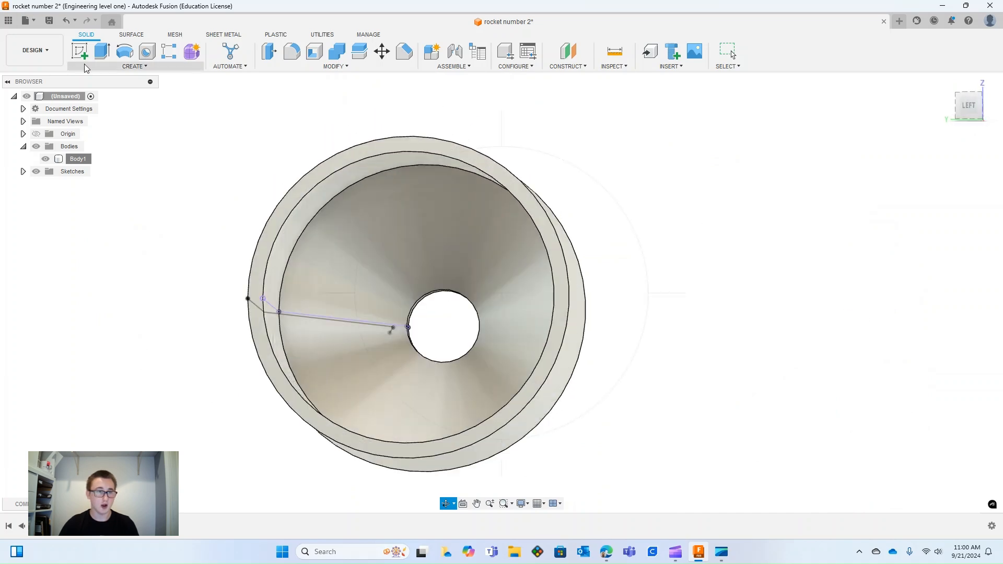
left_click(81, 50)
left_click(387, 152)
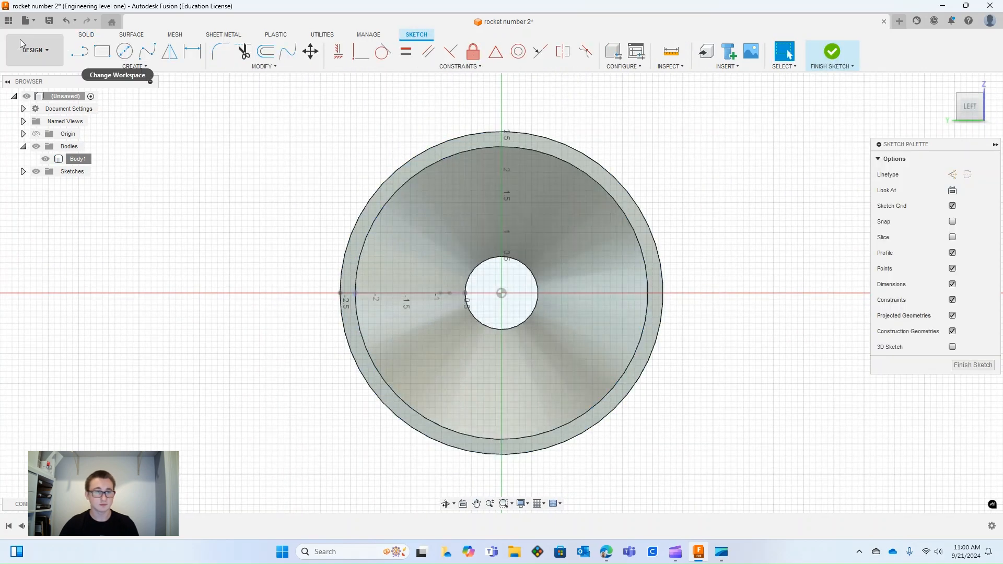
Draw a circle centred on the origin that reaches the chamber's outer edge
left_click(124, 51)
left_click(501, 293)
left_click(502, 132)
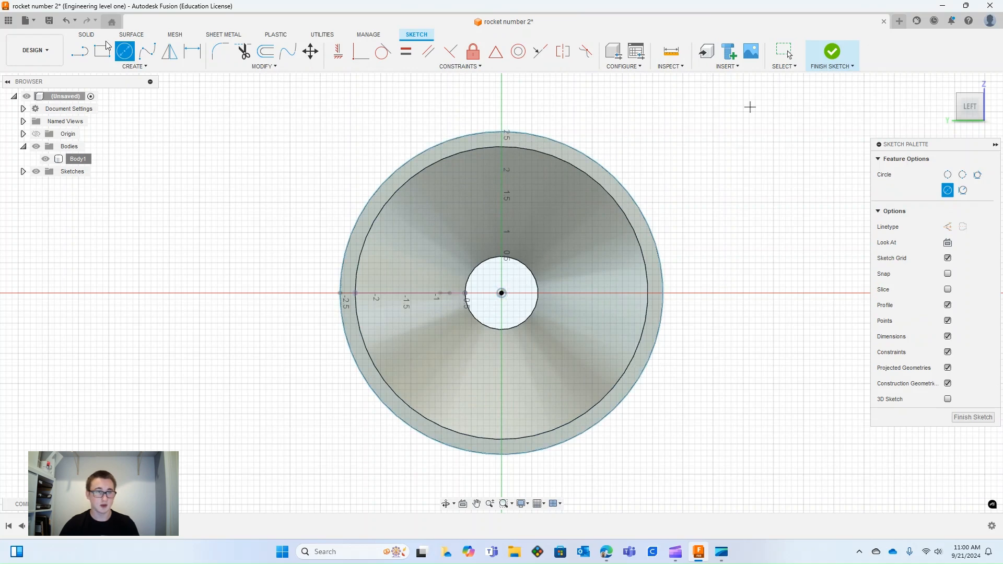
Draw a 0.25 in vertical line upward from the origin
left_click(78, 53)
left_click(501, 293)
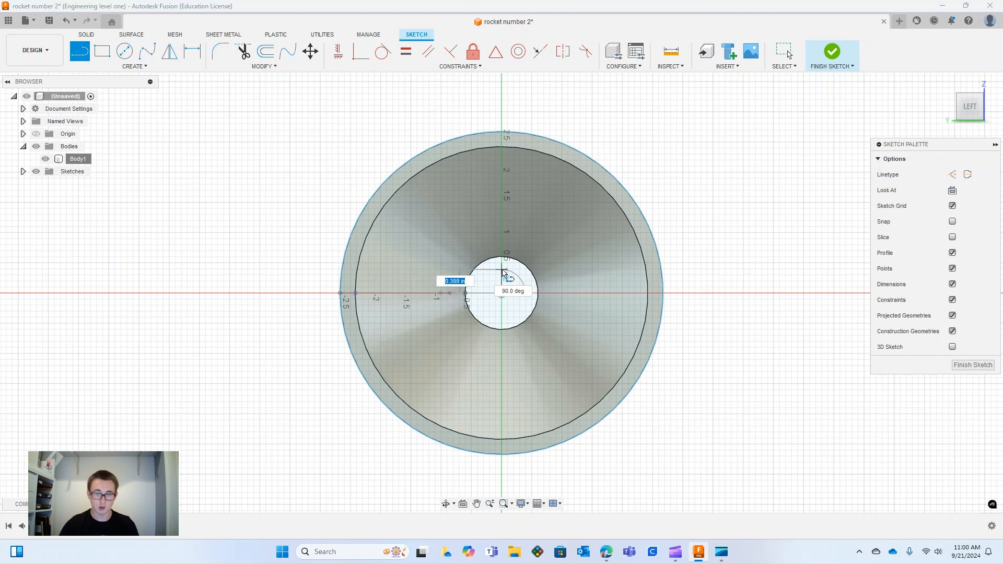
type(".25")
key("Tab")
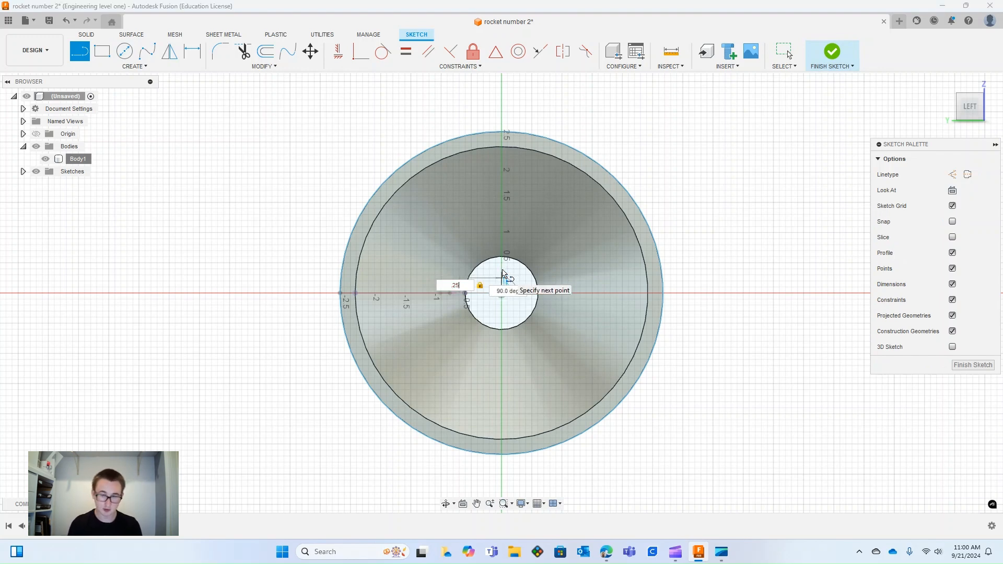
key("Return")
key("Escape")
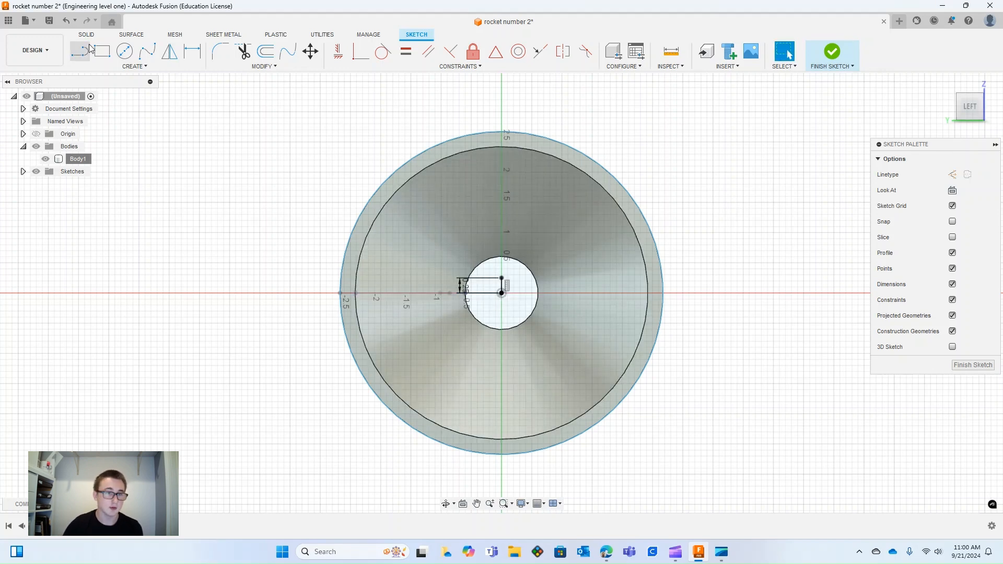
Draw a 0.1 in diameter circle centred on the upper endpoint of the 0.25 in line
left_click(125, 52)
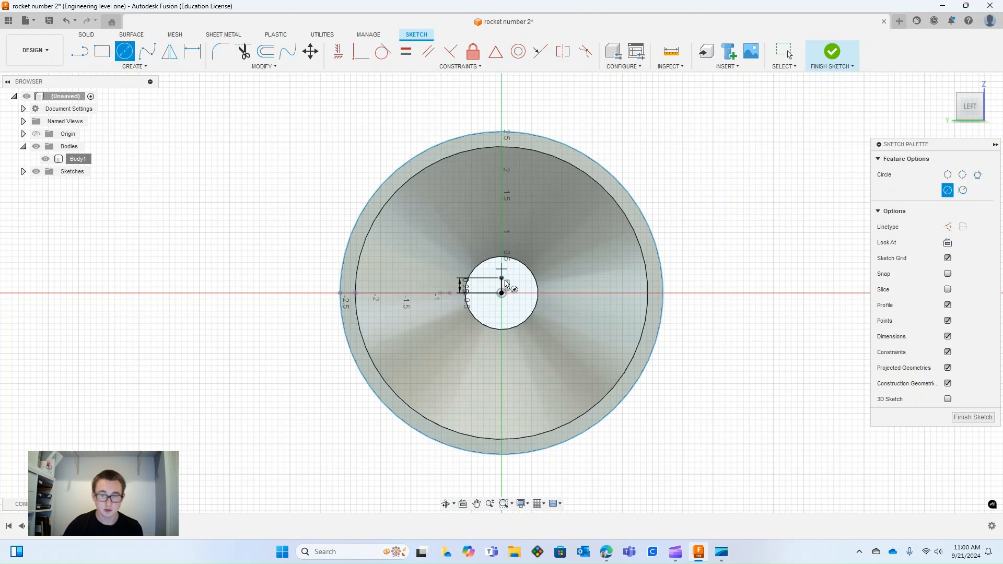
left_click(501, 277)
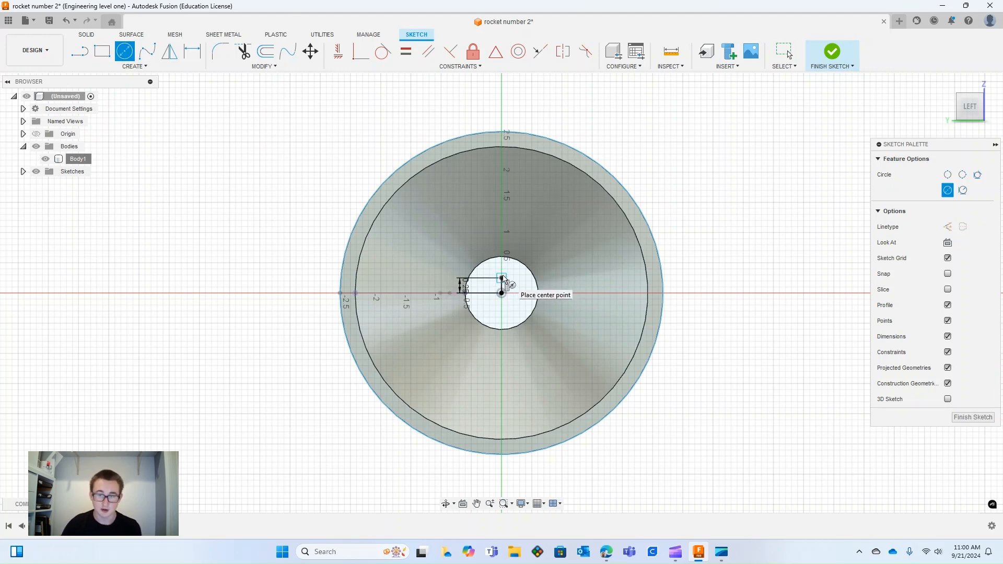
scroll(504, 277, "up", 2)
left_click(503, 279)
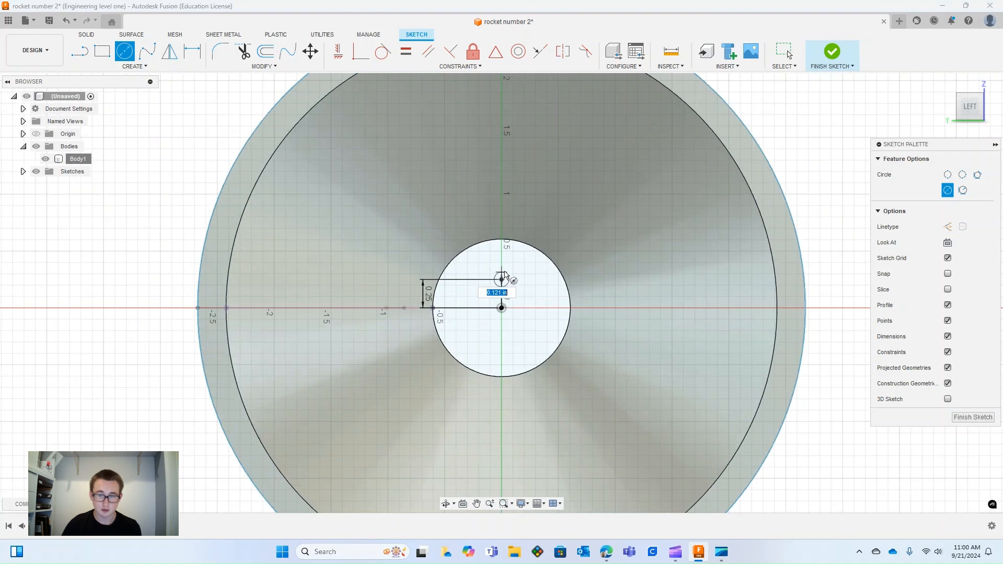
type(".1")
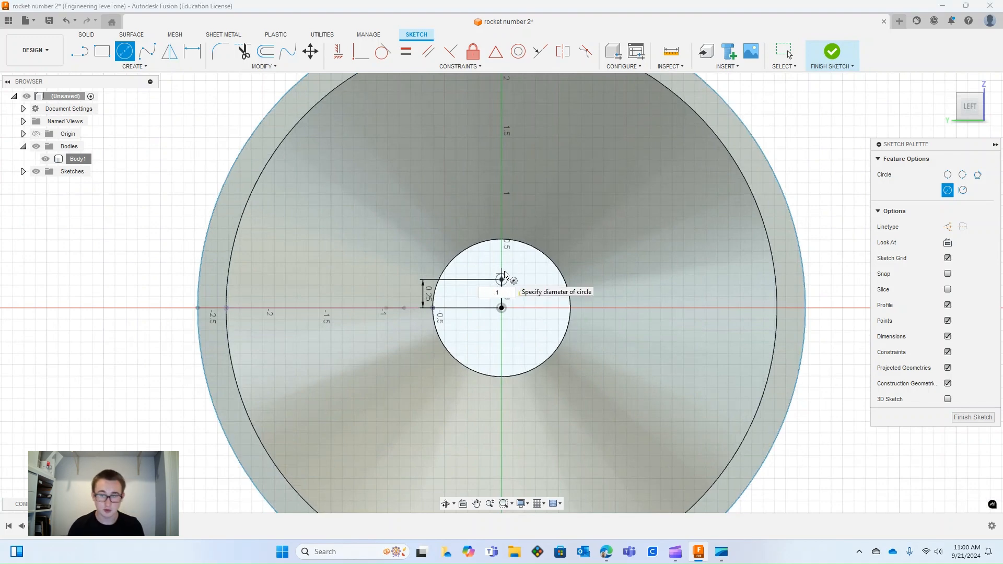
key("Return")
key("Escape")
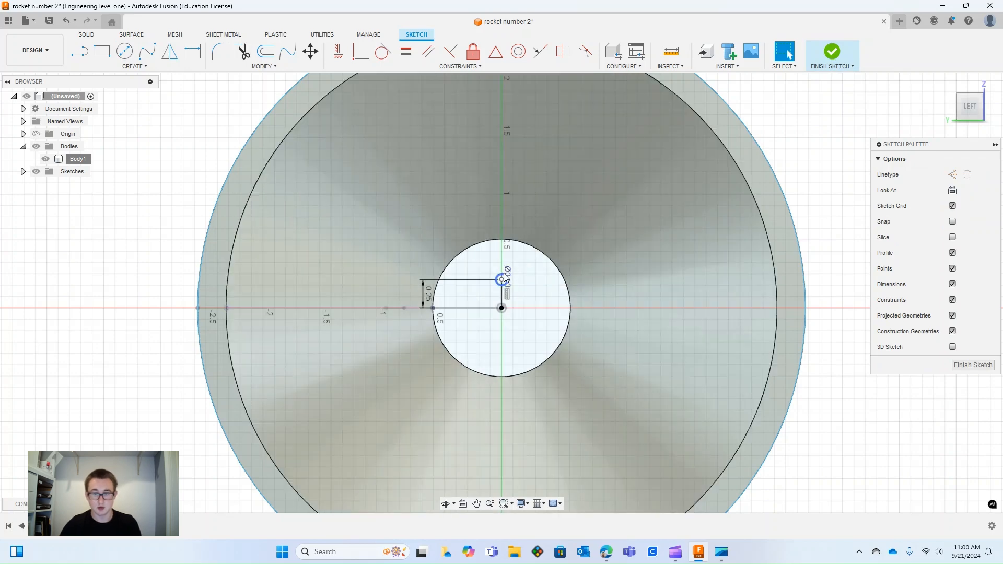
scroll(575, 271, "up", 1)
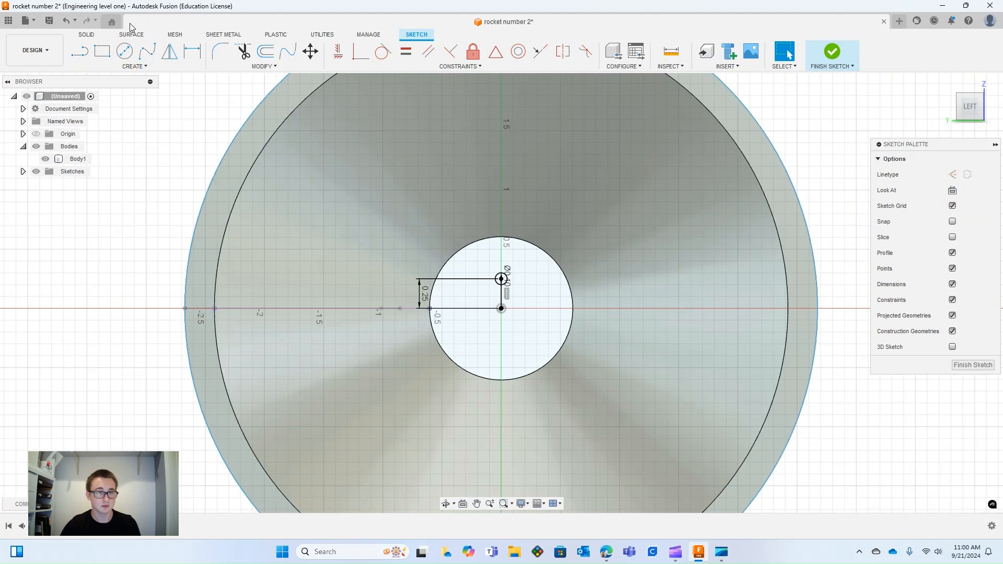
Try a rectangular pattern of the 0.1 in circle upward, with a quantity of 10 over an extent of 1.80 in
left_click(134, 66)
left_click(141, 214)
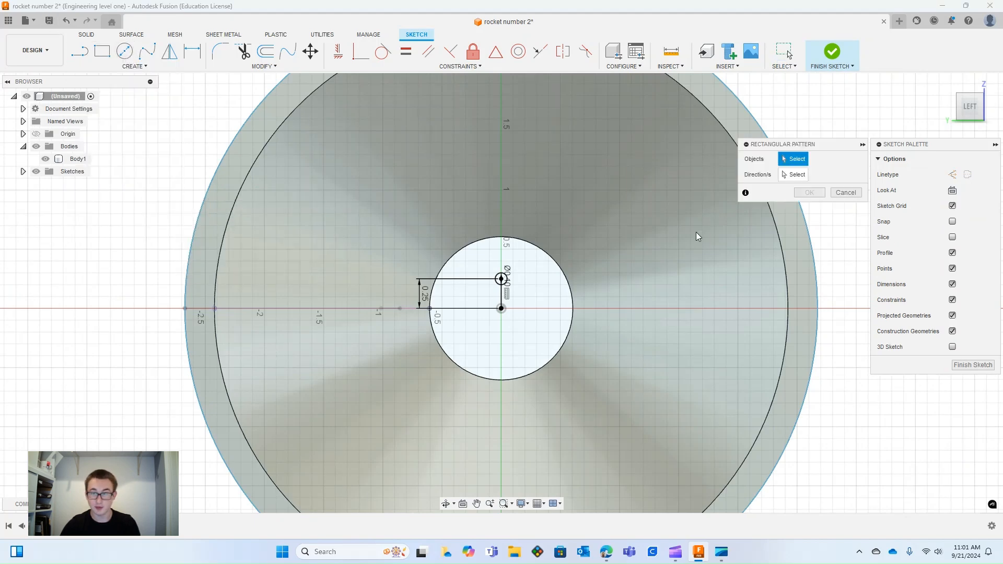
left_click(506, 280)
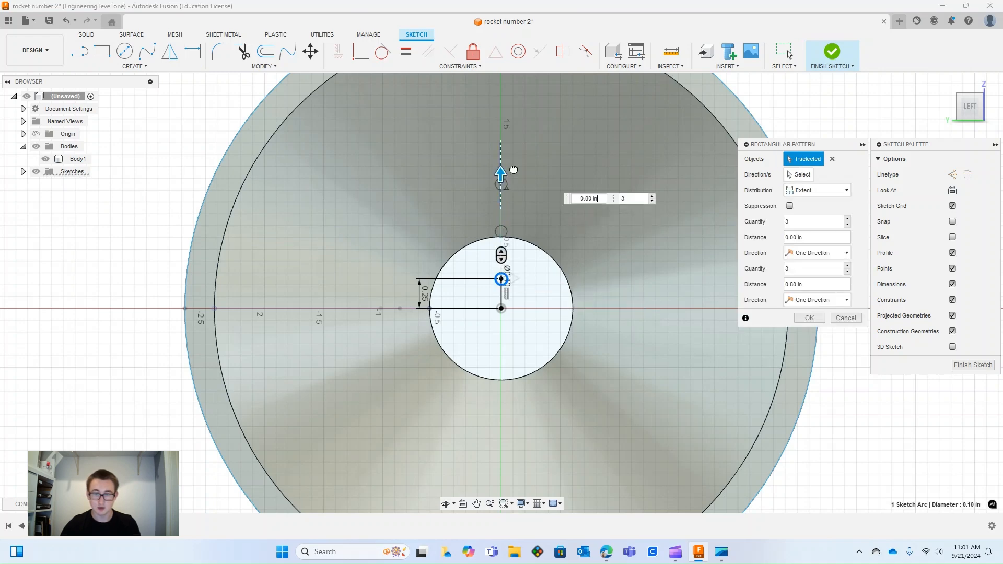
left_click_drag(511, 184, 509, 120)
scroll(508, 119, "down", 3)
middle_click_drag(508, 394, 504, 502)
left_click_drag(500, 245, 499, 186)
key("Tab")
left_click(589, 222)
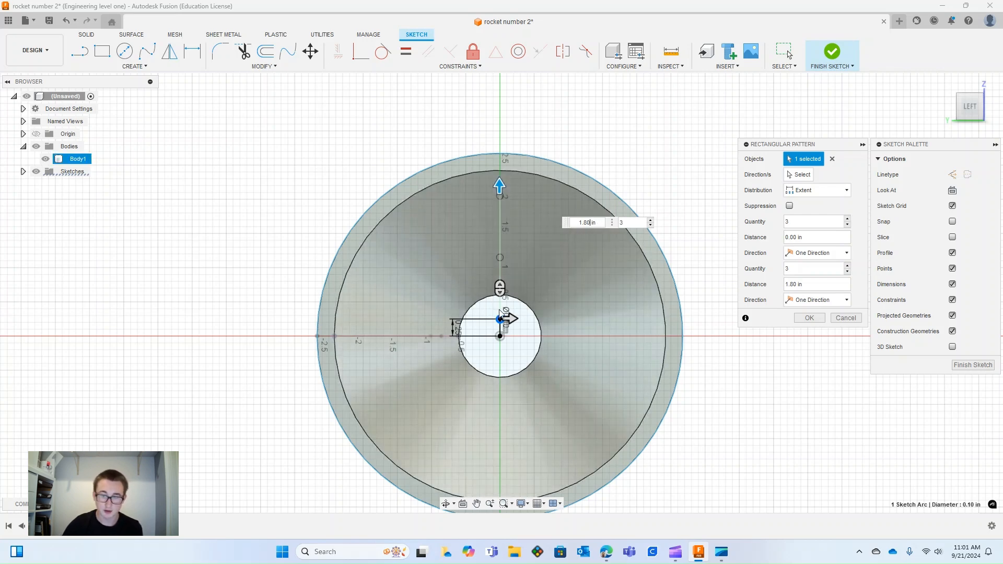
left_click_drag(500, 288, 525, 303)
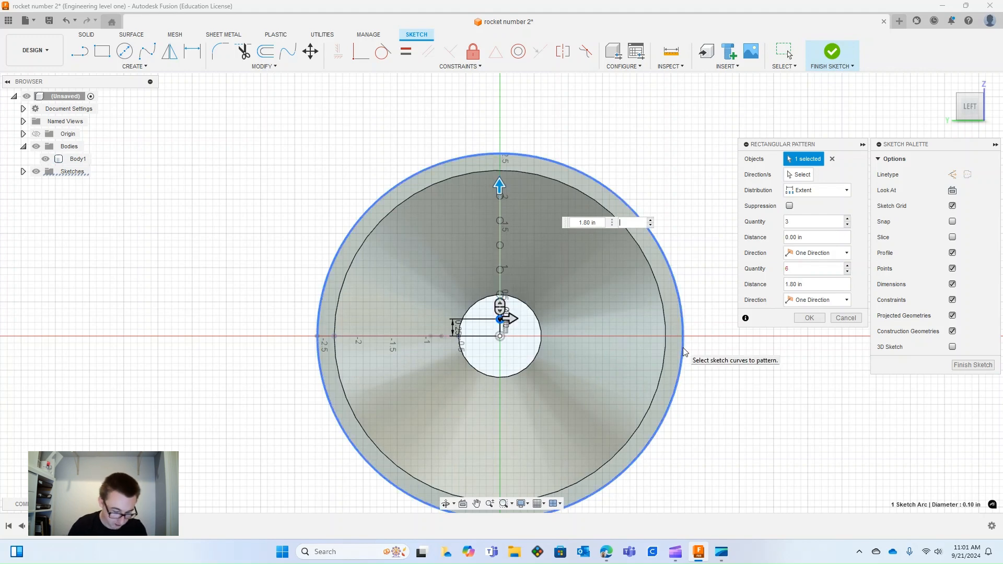
type("10")
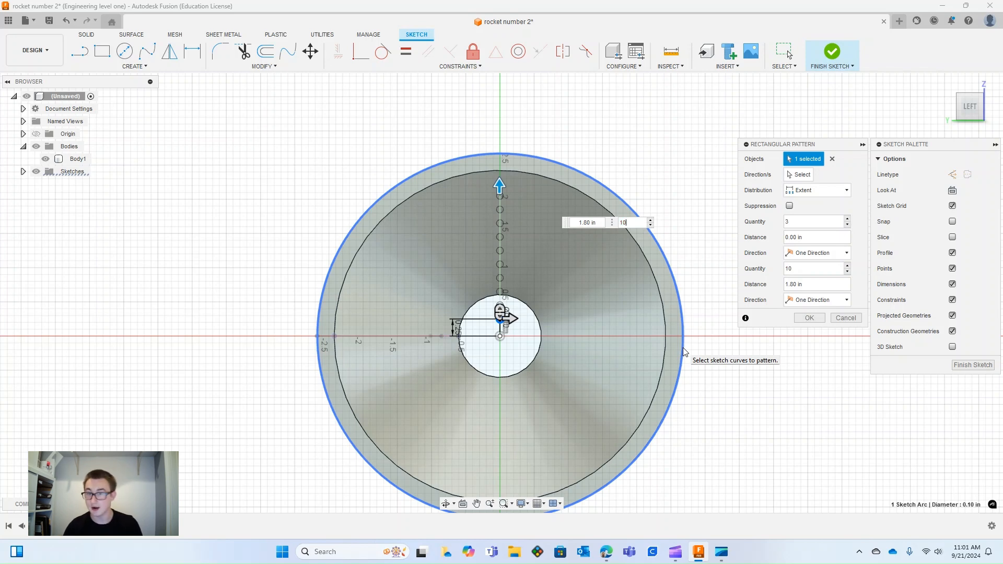
left_click(813, 318)
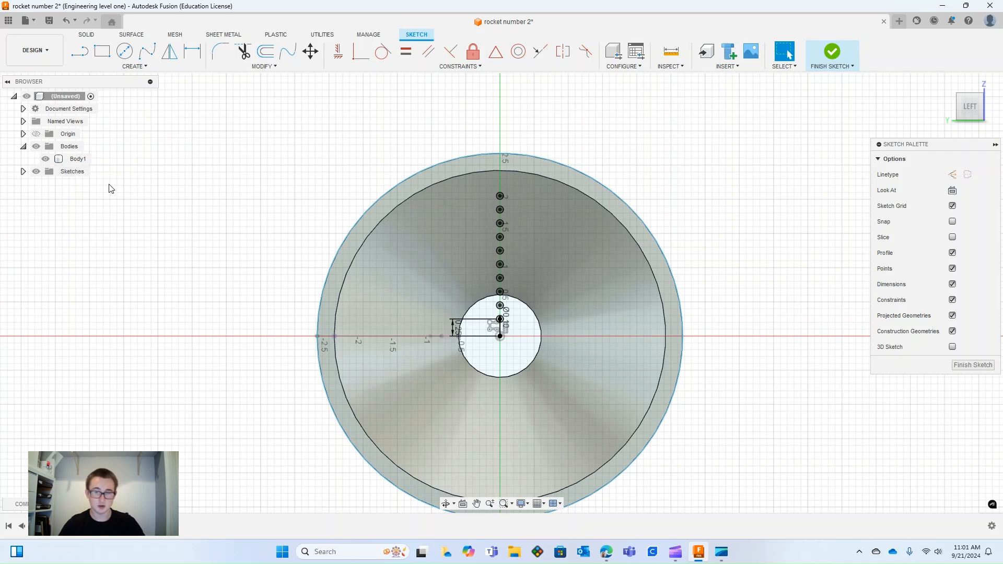
Try a rectangular pattern of the small circle's centre point upward, with a quantity of 3 over an extent of 2.00 in
left_click(125, 67)
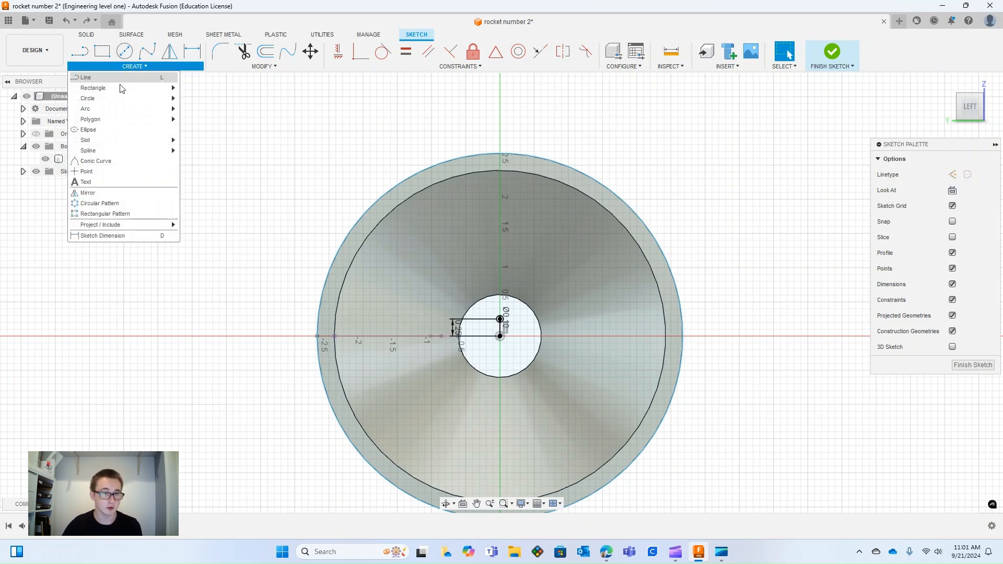
left_click(105, 214)
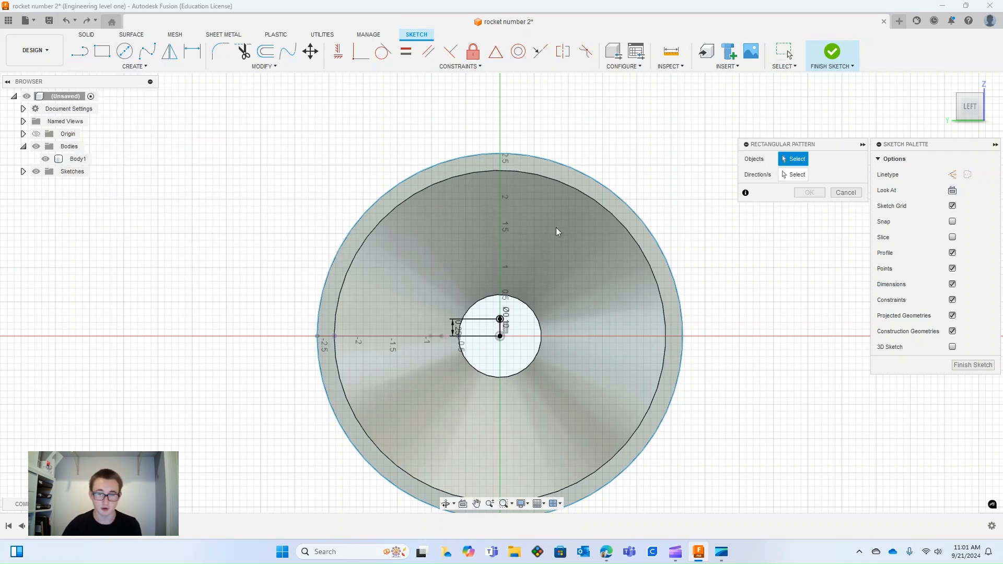
left_click(503, 320)
left_click_drag(502, 308, 505, 172)
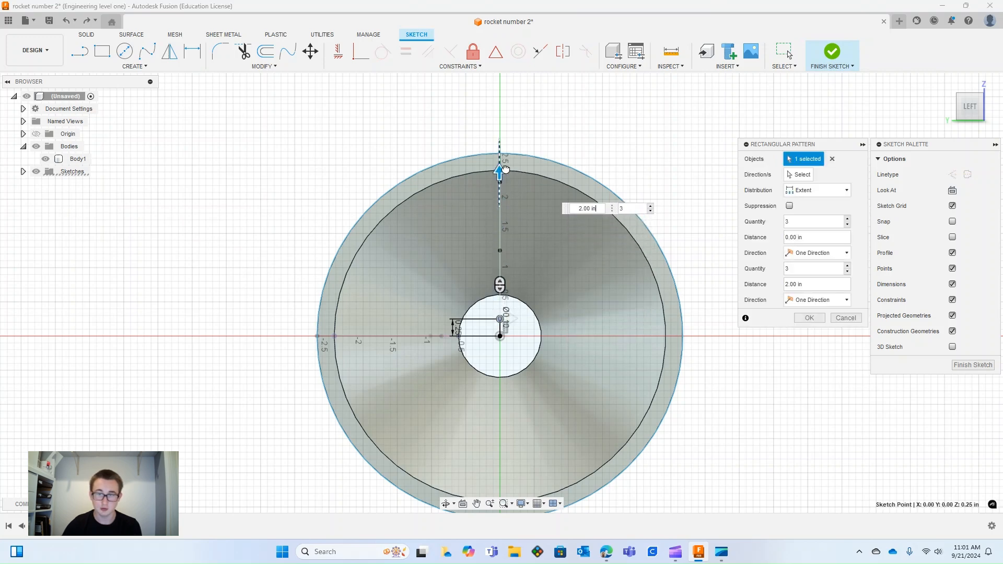
left_click(809, 318)
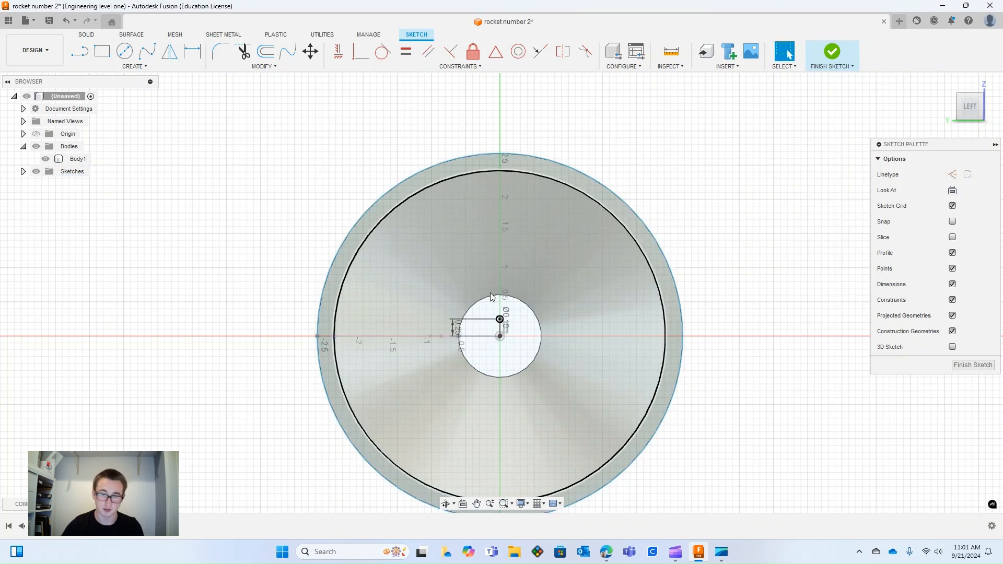
Start a rectangular pattern of the 0.1 in circle and its centre point upward over an extent of 2 in
left_click(128, 66)
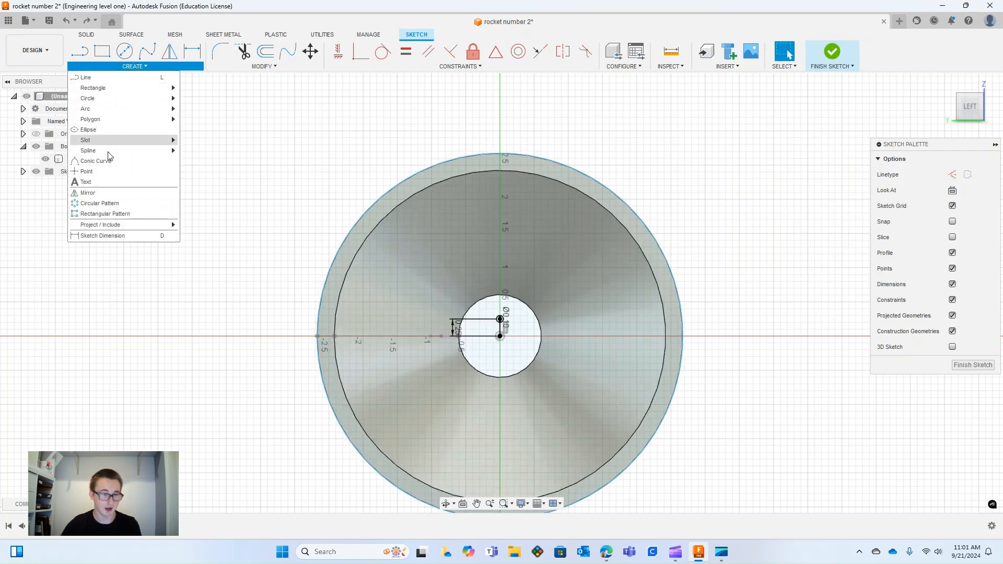
left_click(106, 213)
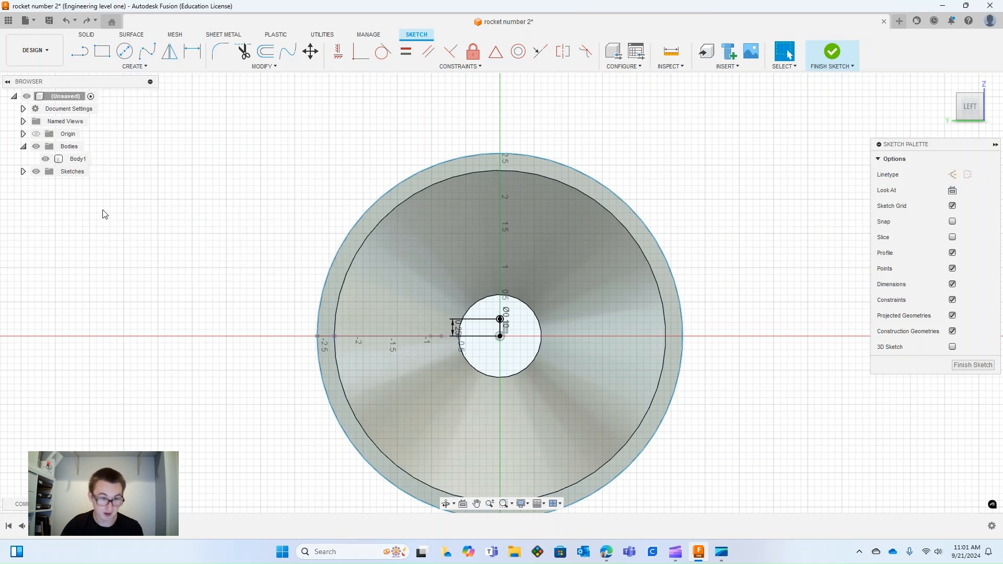
left_click(505, 323)
scroll(505, 321, "up", 4)
left_click(505, 315)
left_click_drag(497, 284, 500, 130)
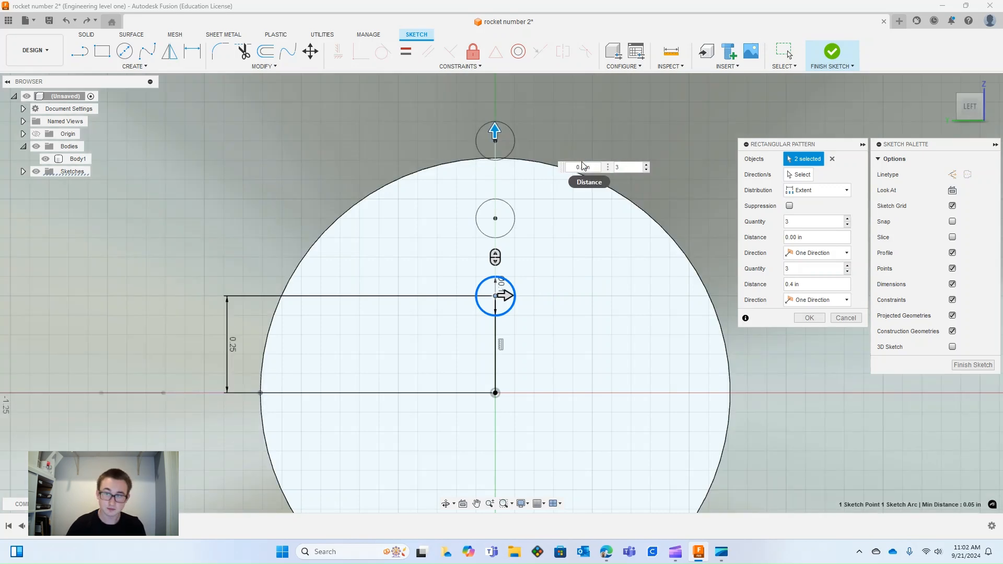
type("2")
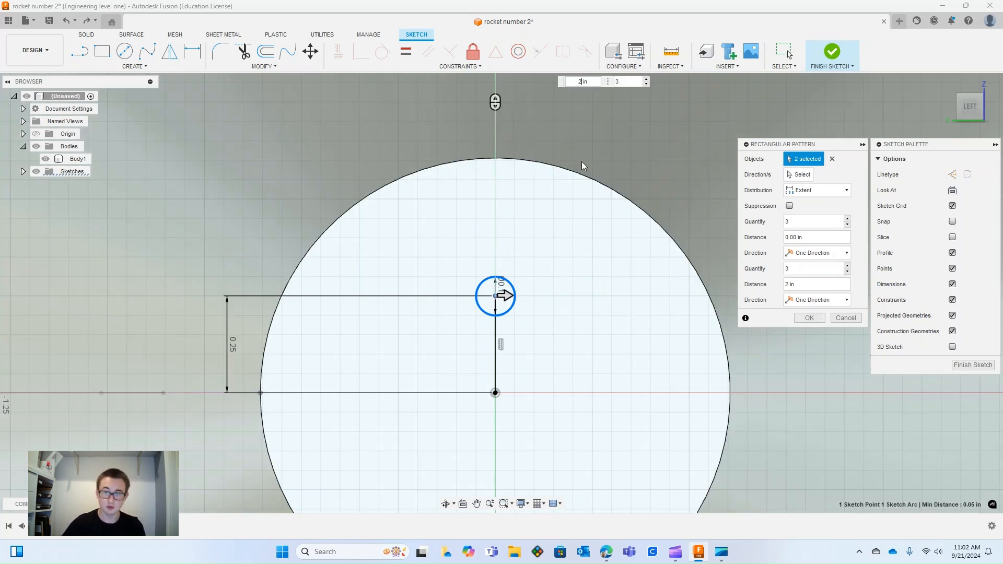
scroll(582, 161, "down", 10)
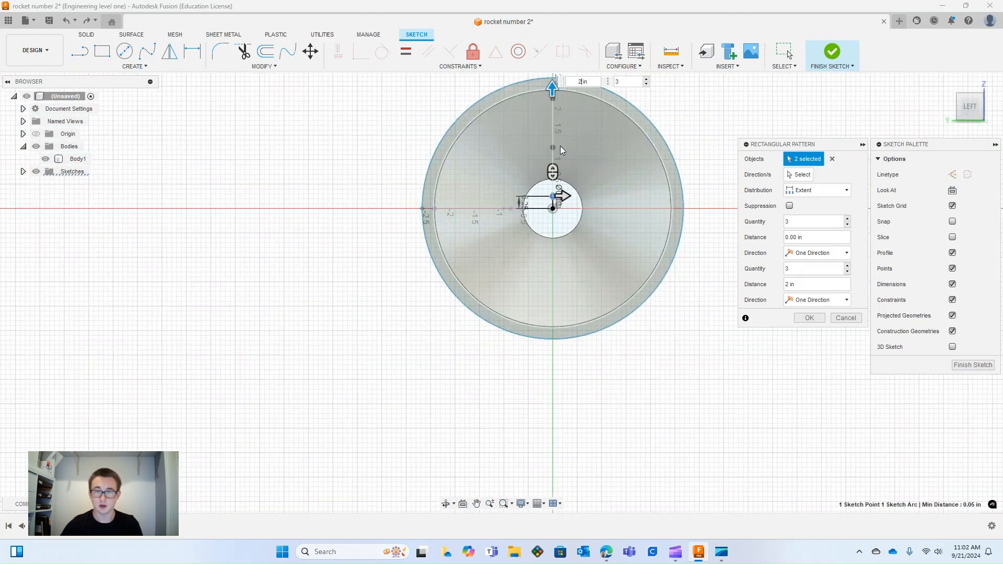
Set the upward pattern's quantity to 10 and create the column of small circles
key("Tab")
type("6")
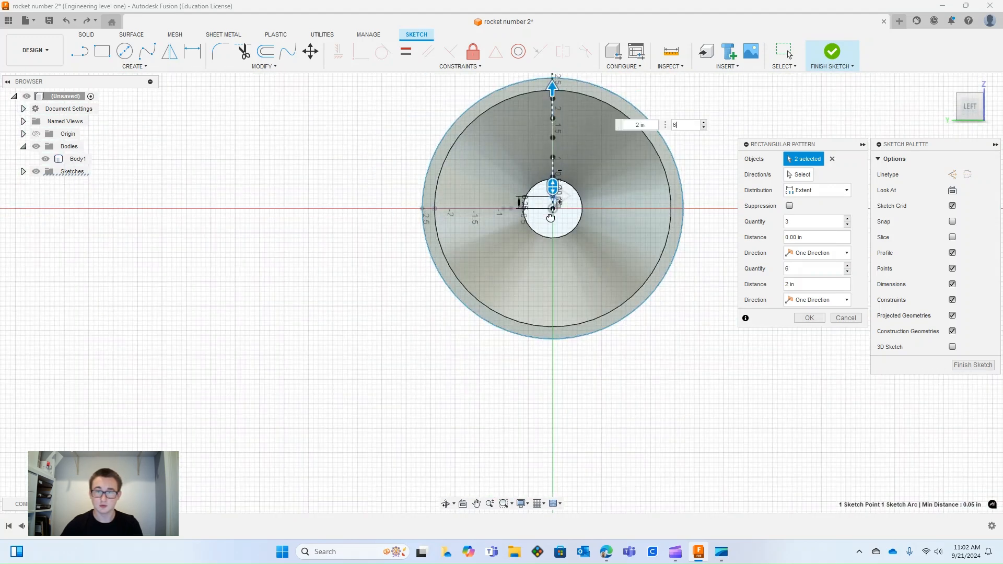
scroll(609, 142, "down", 2)
scroll(609, 142, "up", 3)
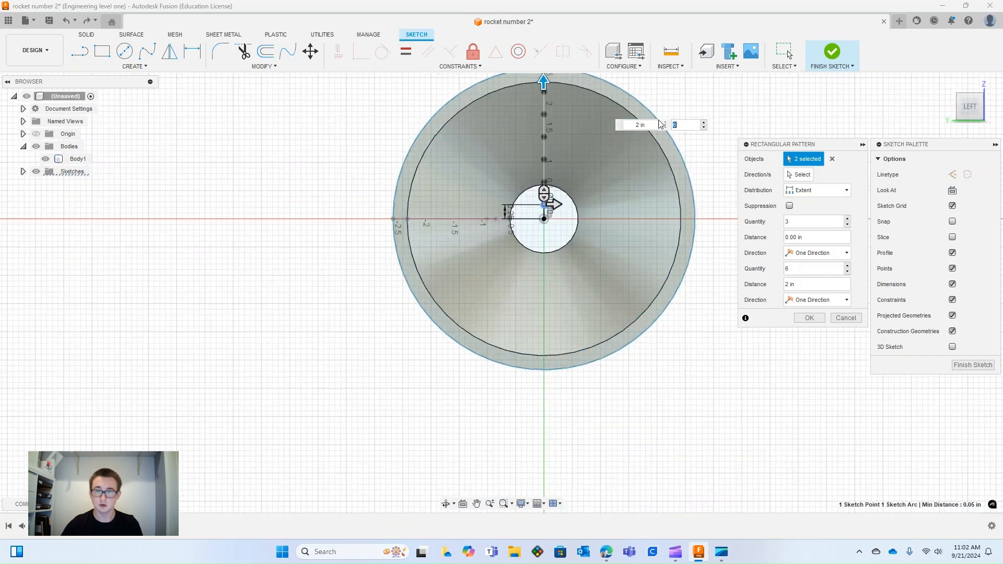
type("10")
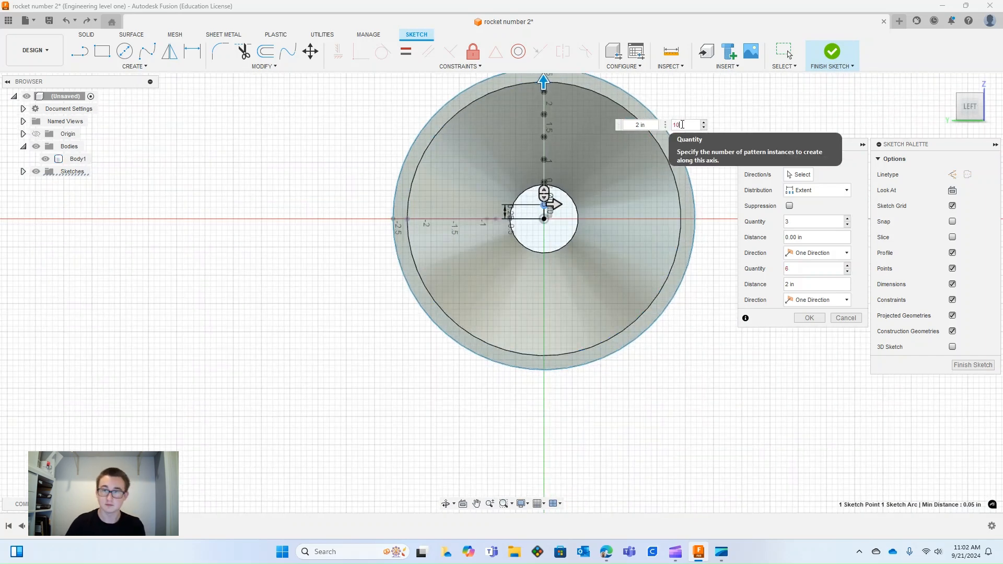
key("Return")
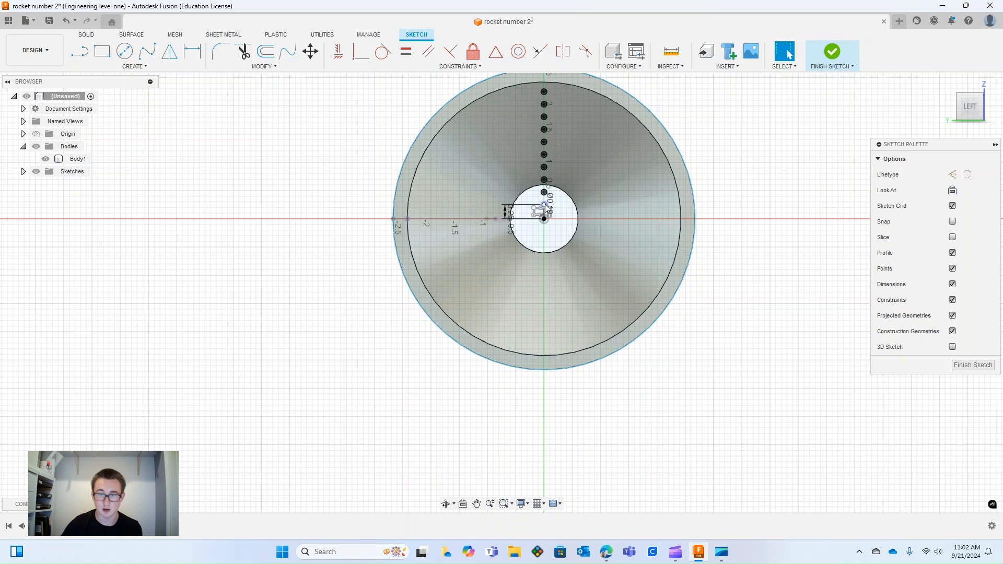
scroll(547, 210, "up", 3)
scroll(549, 215, "down", 4)
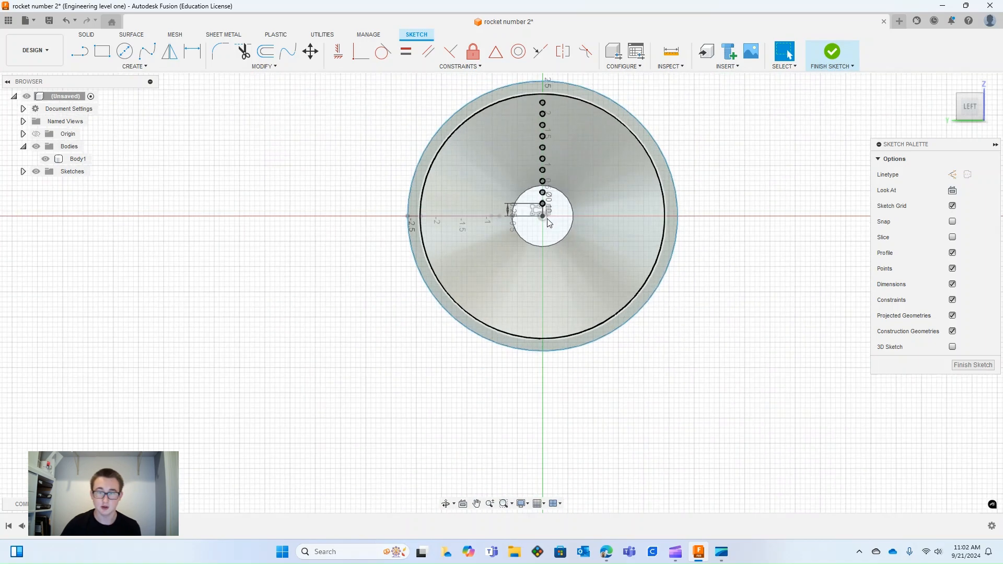
left_click(477, 503)
mouse_move(544, 381)
left_mouse_down()
mouse_move(540, 432)
mouse_move(518, 462)
left_mouse_up()
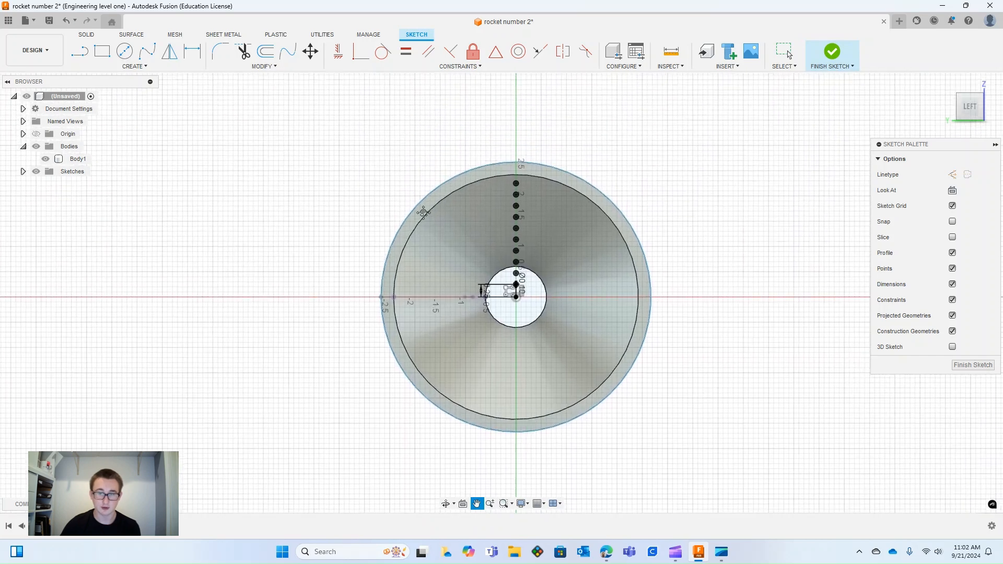
left_click(135, 66)
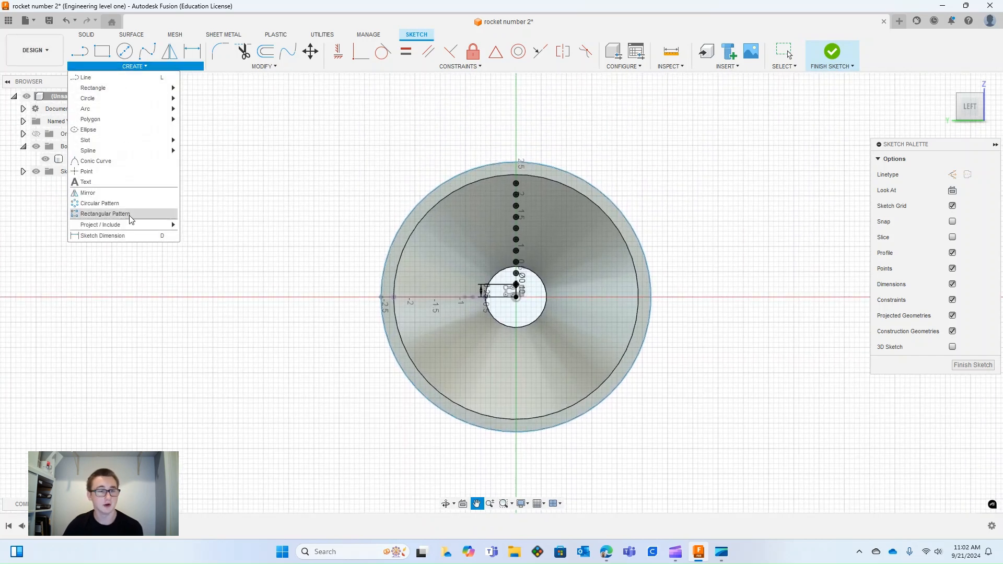
left_click(127, 204)
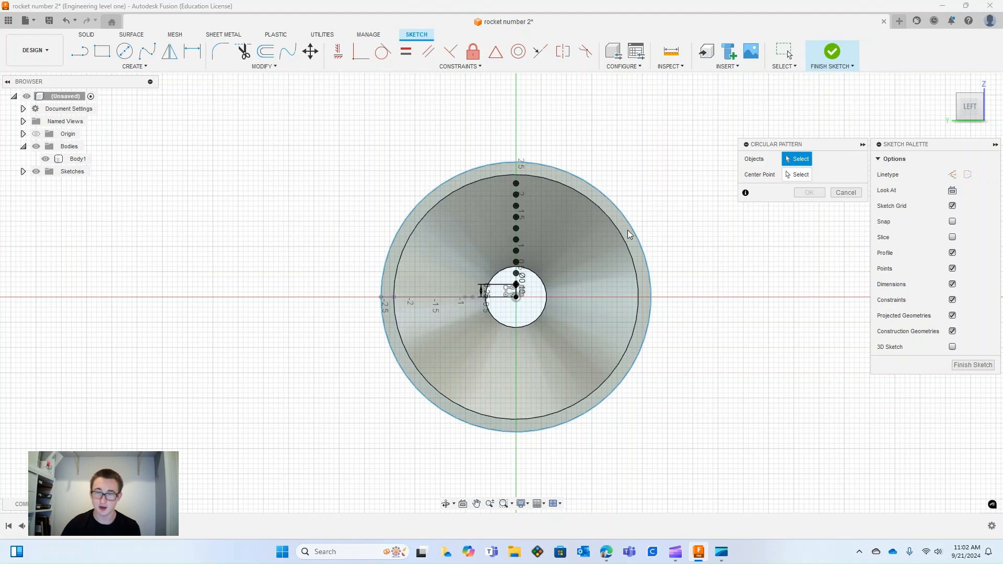
scroll(526, 178, "up", 3)
left_click(513, 200)
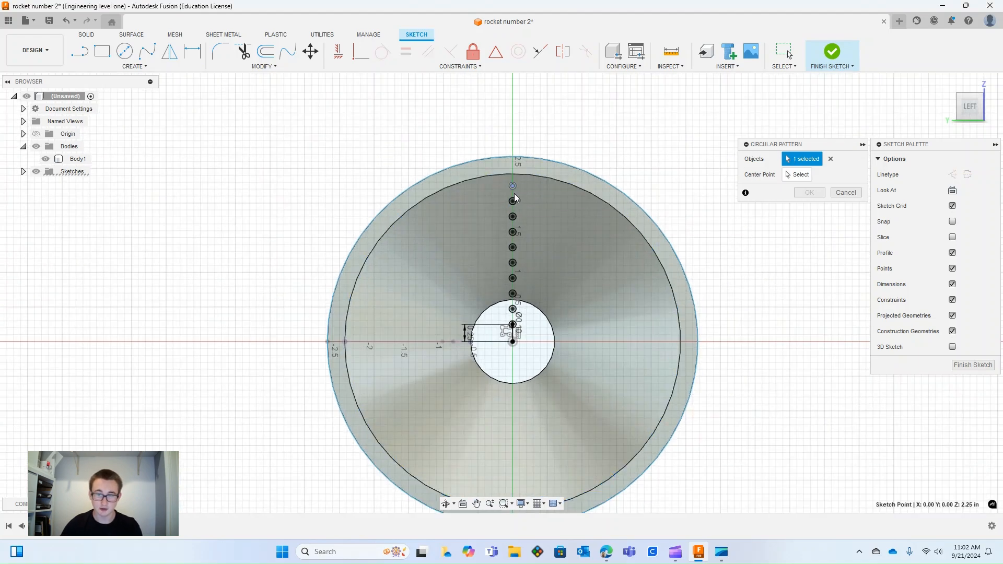
scroll(515, 194, "down", 2)
scroll(523, 209, "up", 5)
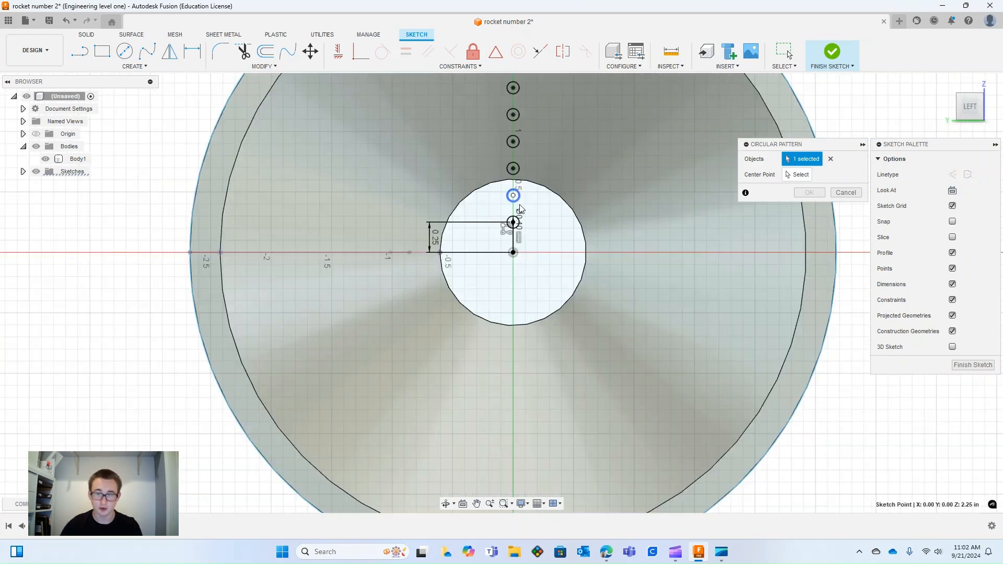
left_click(518, 220)
left_click(518, 192)
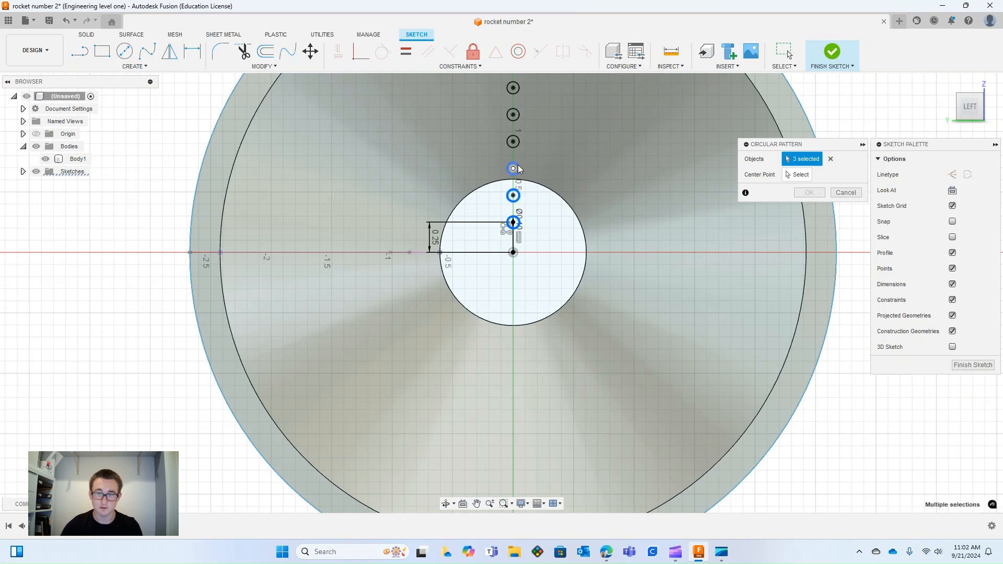
left_click(476, 504)
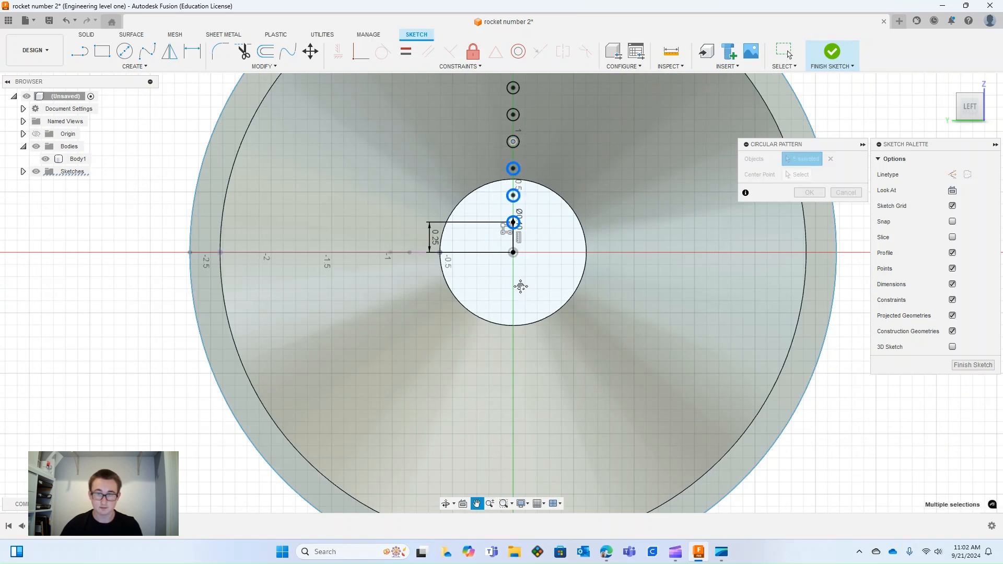
left_click_drag(517, 306, 485, 502)
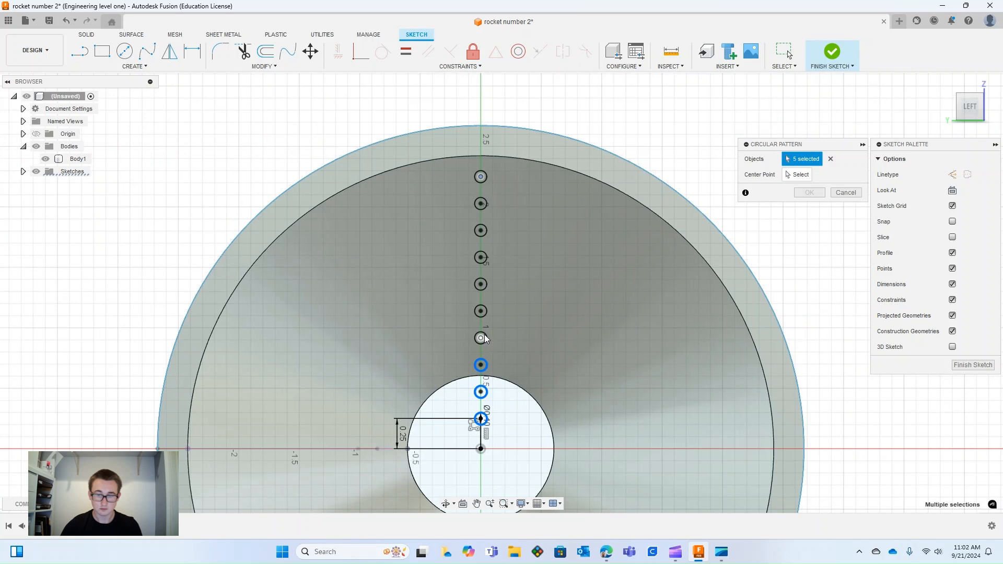
left_click(482, 312)
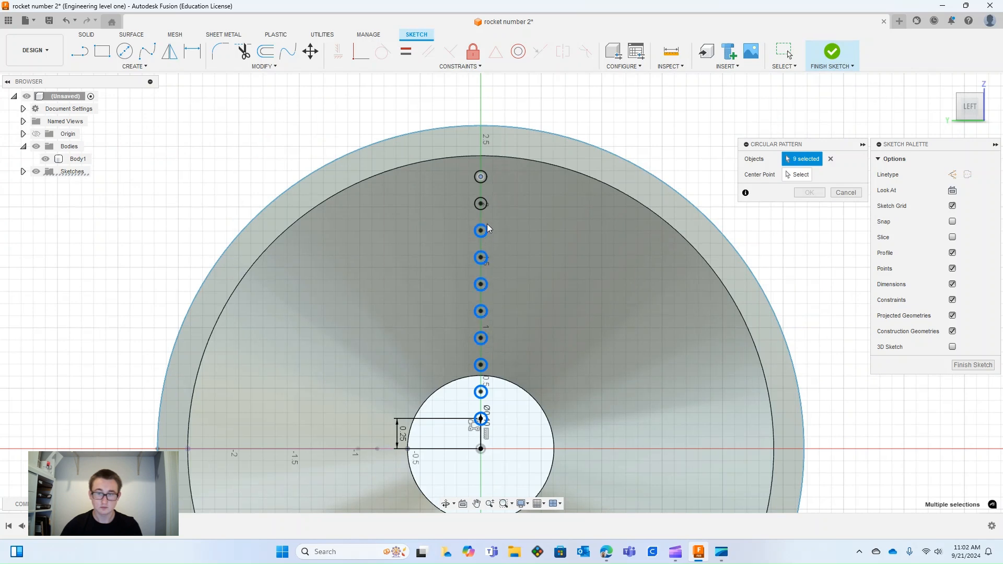
left_click(481, 204)
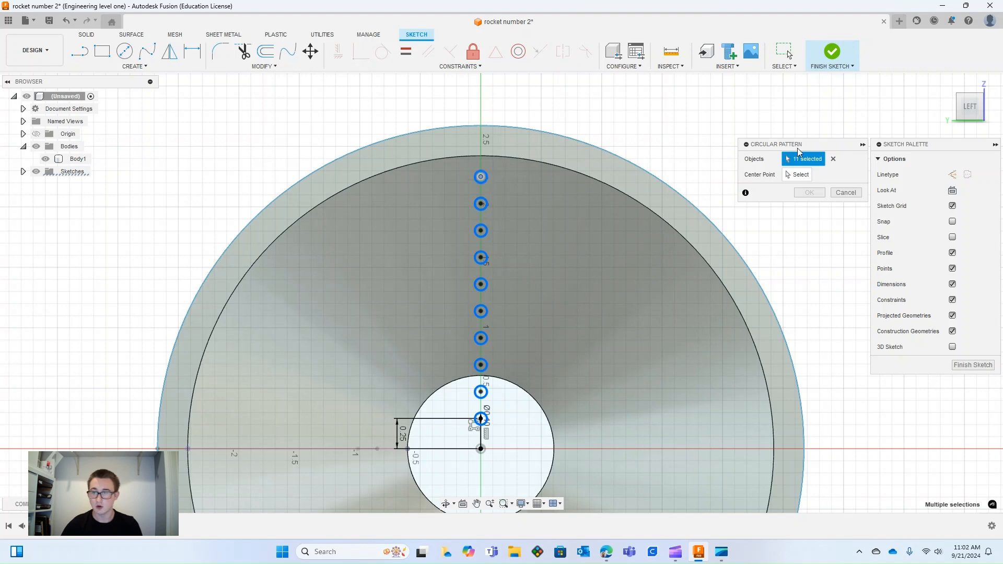
left_click(796, 175)
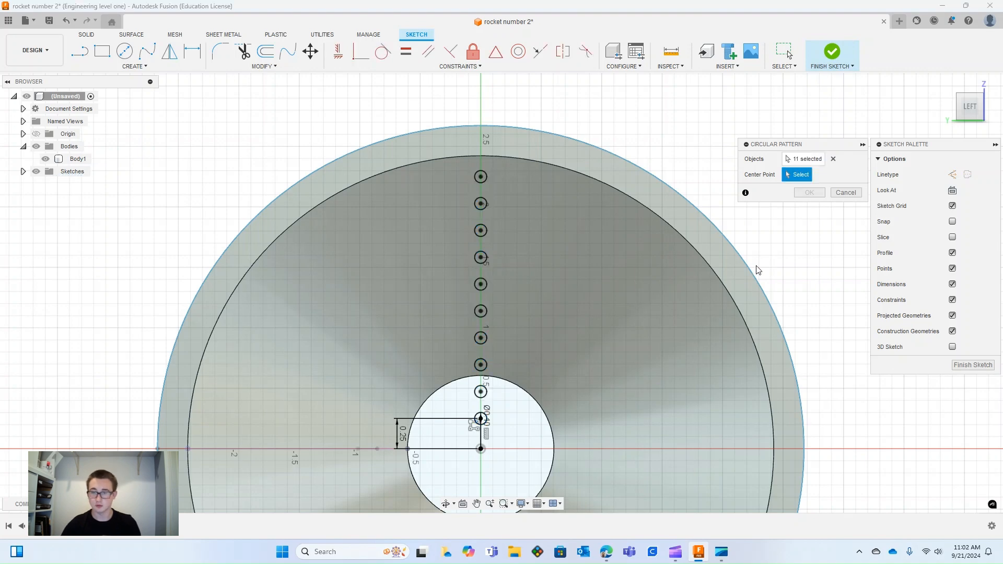
left_click(481, 448)
scroll(582, 410, "down", 3)
left_click_drag(460, 468, 489, 363)
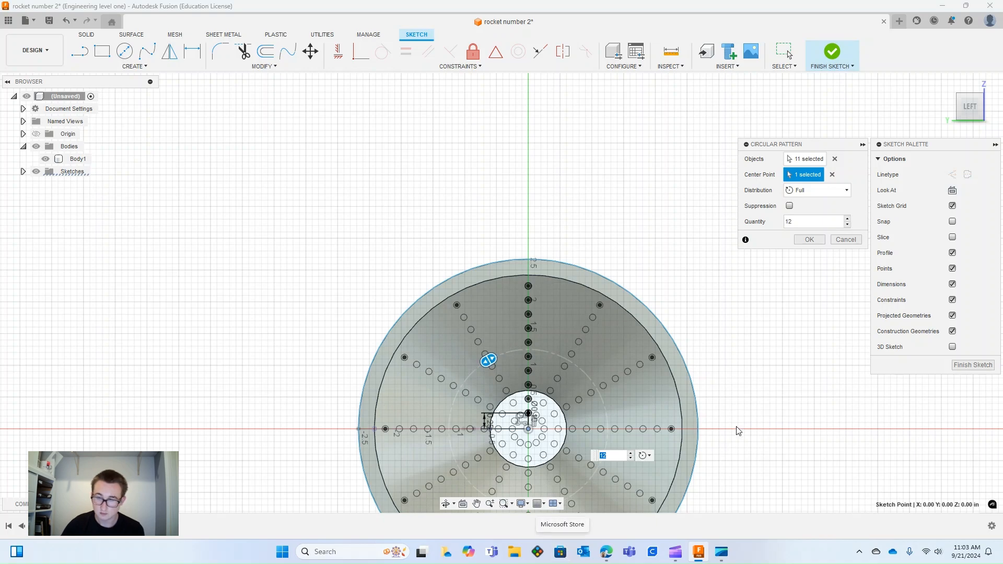
left_click(846, 239)
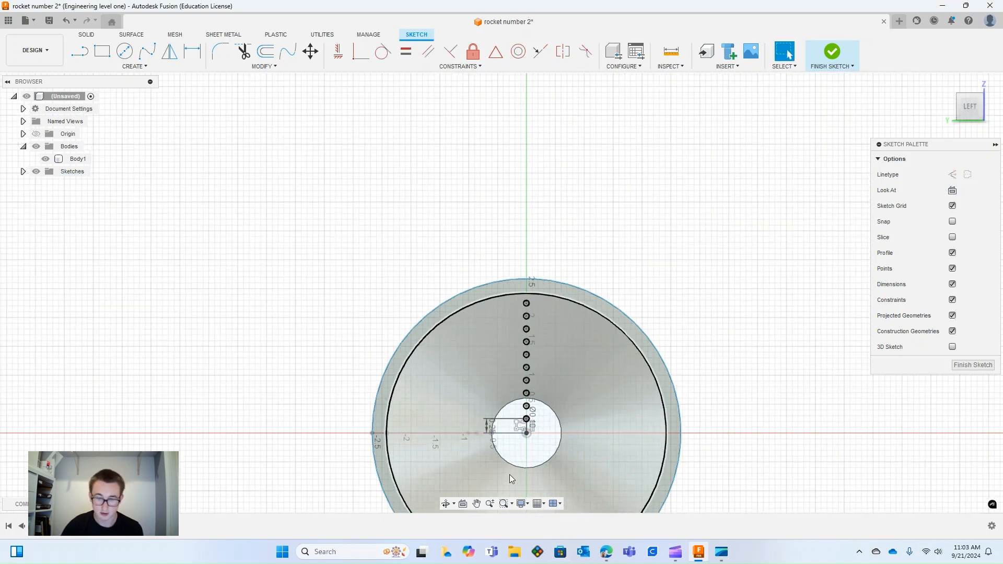
Trim away the innermost small circle at the upper endpoint of the 0.25 in line
scroll(512, 479, "up", 3)
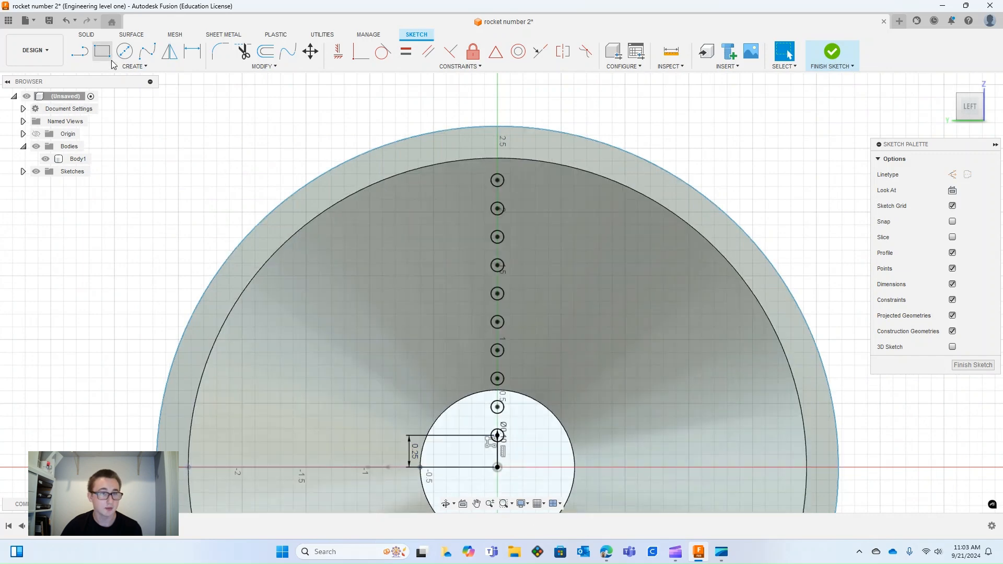
left_click(241, 54)
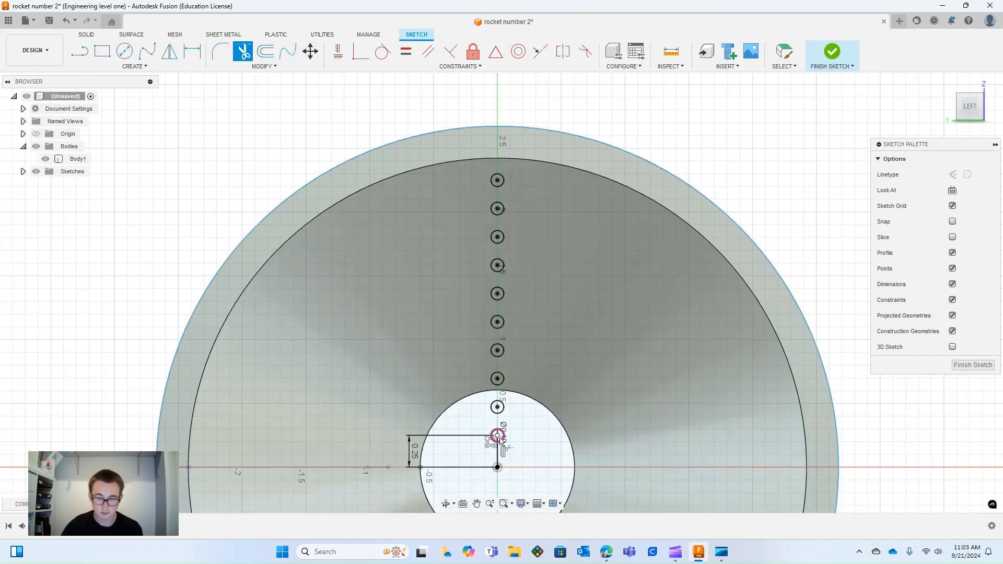
left_click(500, 439)
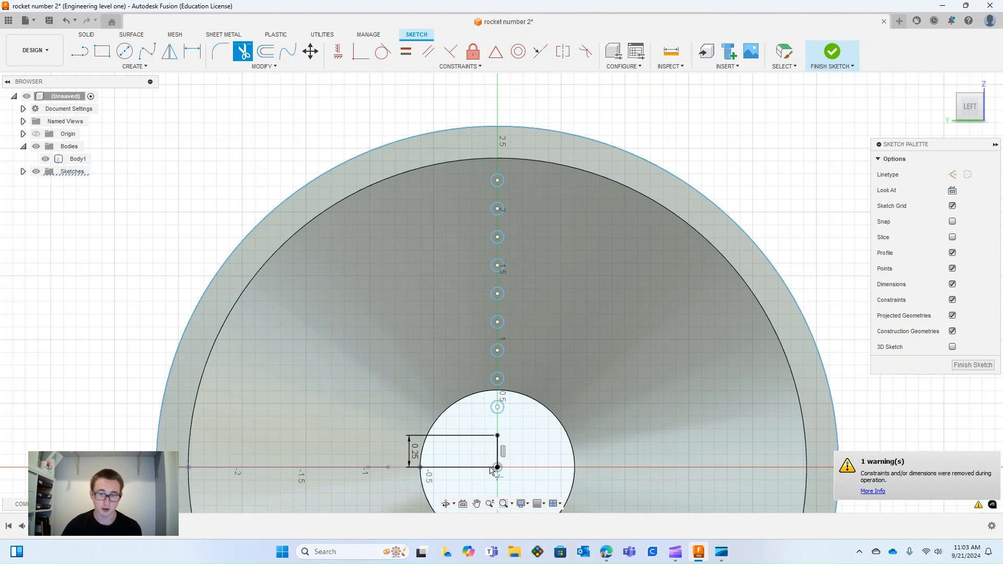
Start a circular pattern of all the small circles in the column, using the sketch origin as the centre point
left_click(125, 71)
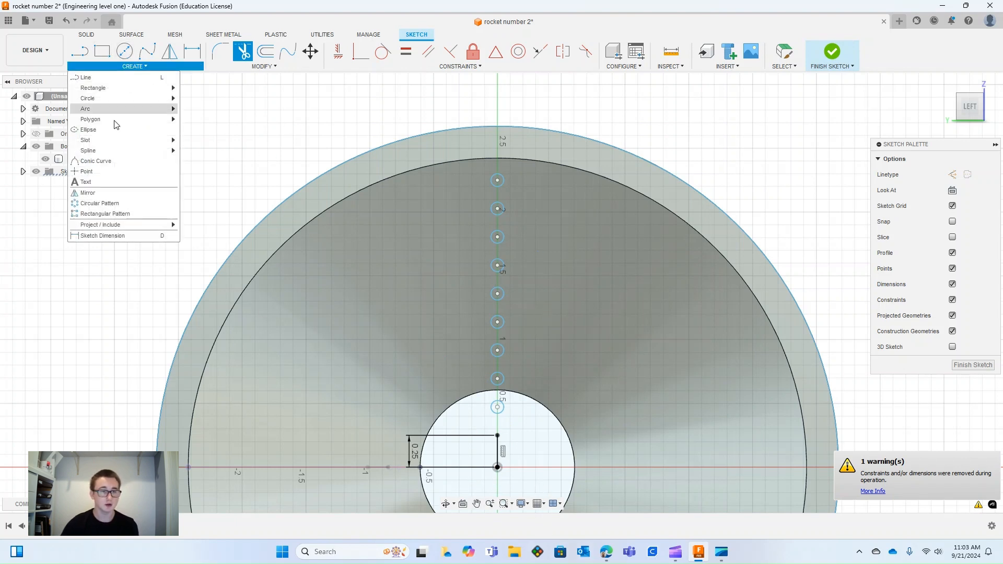
left_click(102, 197)
left_click(502, 184)
left_click(503, 212)
left_click(501, 238)
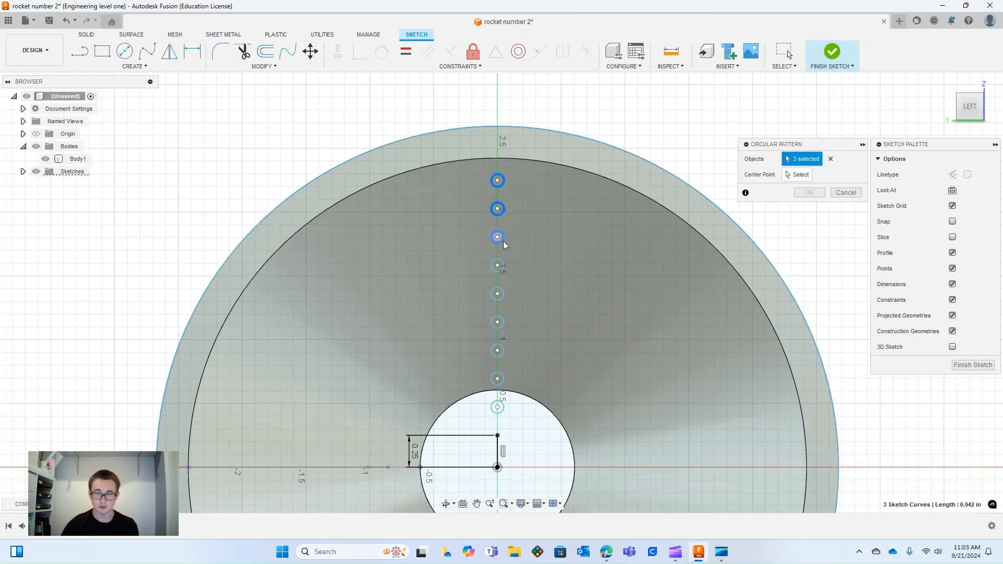
left_click(503, 298)
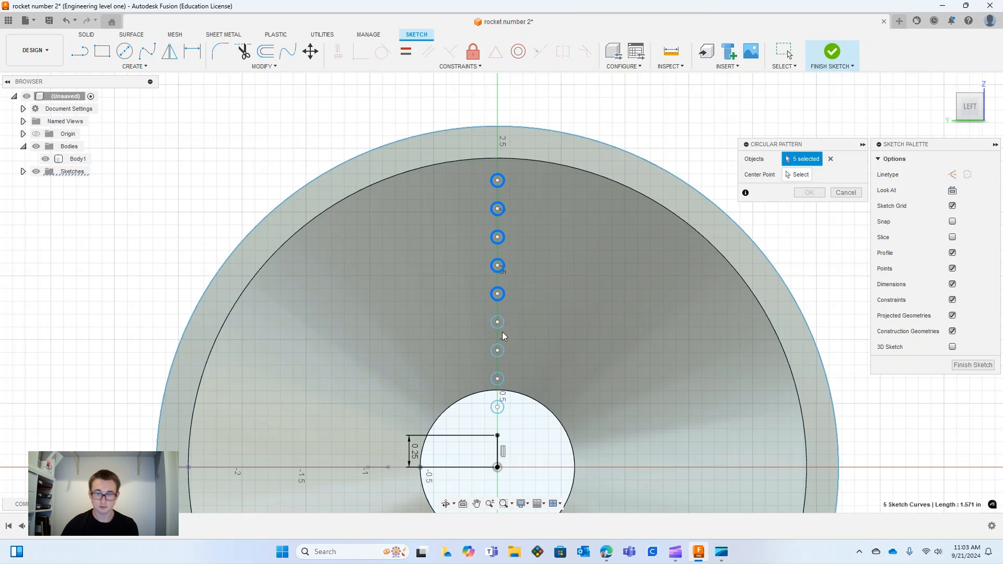
left_click(503, 329)
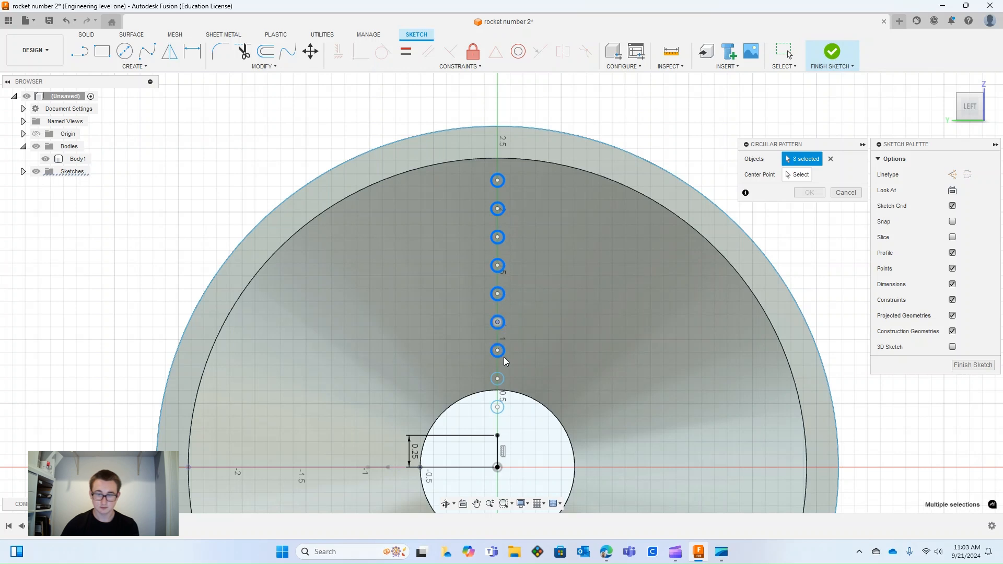
left_click(499, 408)
left_click(795, 175)
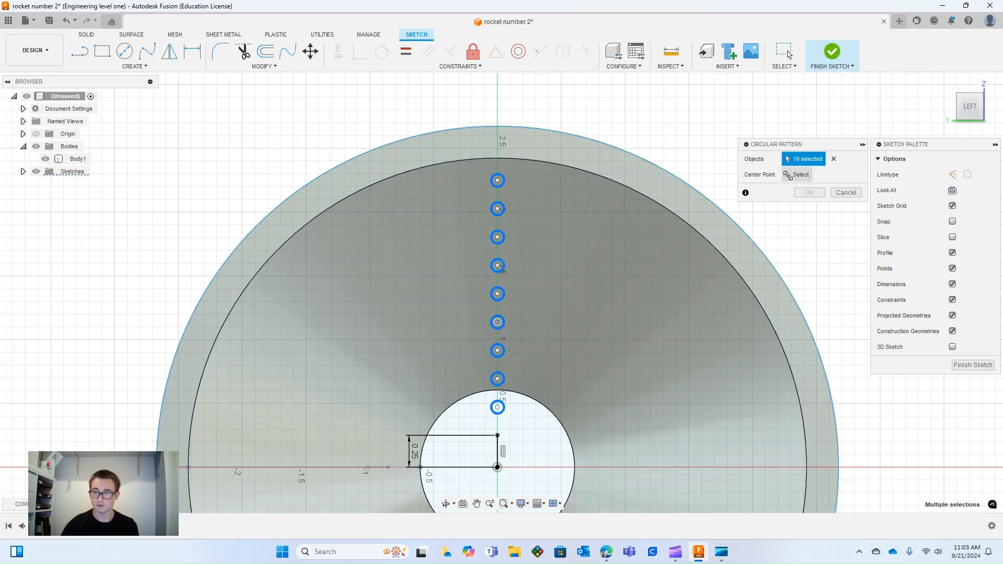
left_click(498, 467)
Set the circular pattern's quantity to 23 with full distribution, create it and finish the sketch
scroll(522, 474, "down", 4)
left_click(477, 504)
left_click_drag(473, 439, 452, 275)
key("Escape")
mouse_move(422, 344)
left_mouse_down()
mouse_move(418, 294)
mouse_move(436, 255)
mouse_move(448, 242)
mouse_move(469, 246)
left_mouse_up()
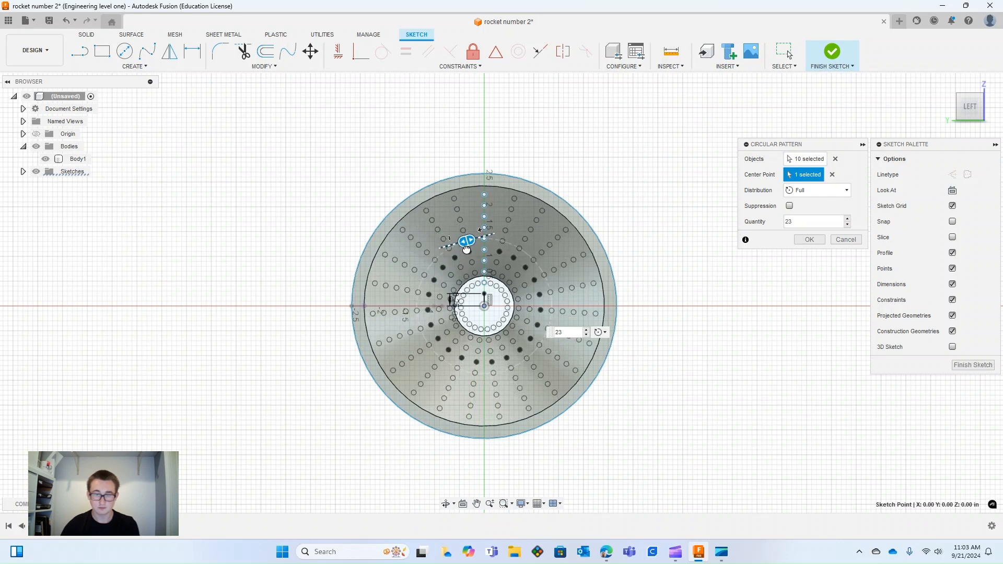
scroll(511, 341, "up", 4)
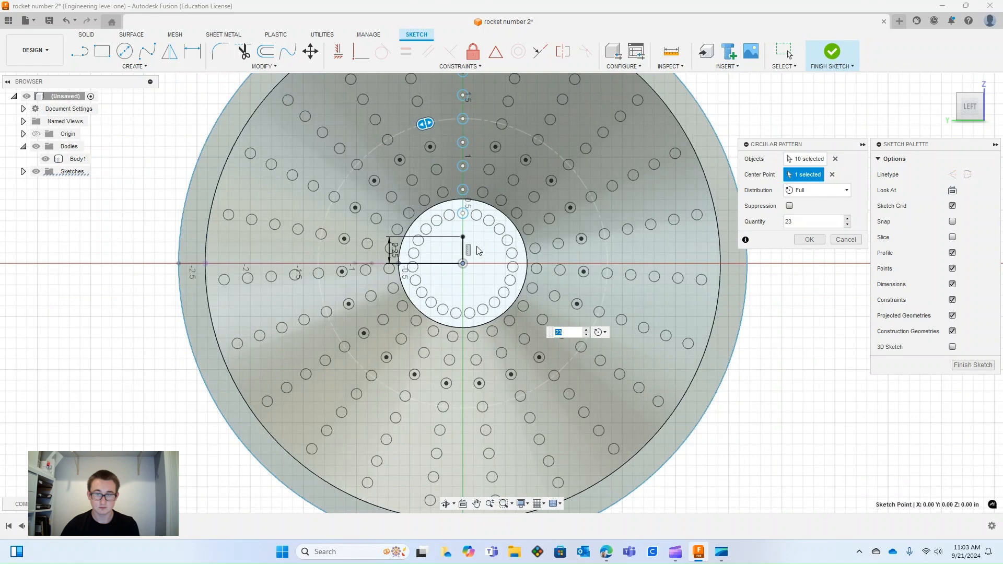
left_click(809, 240)
scroll(655, 306, "down", 4)
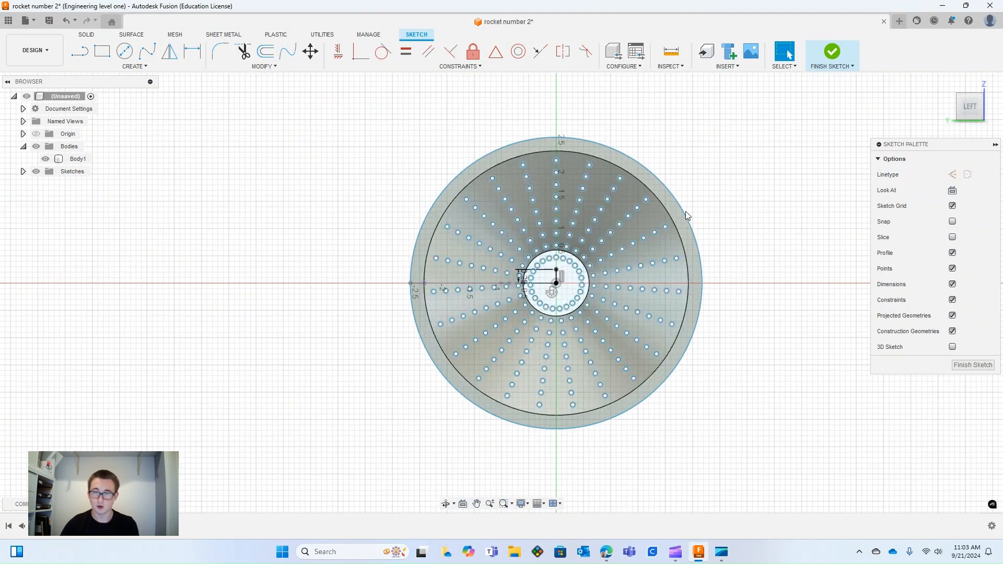
left_click(834, 62)
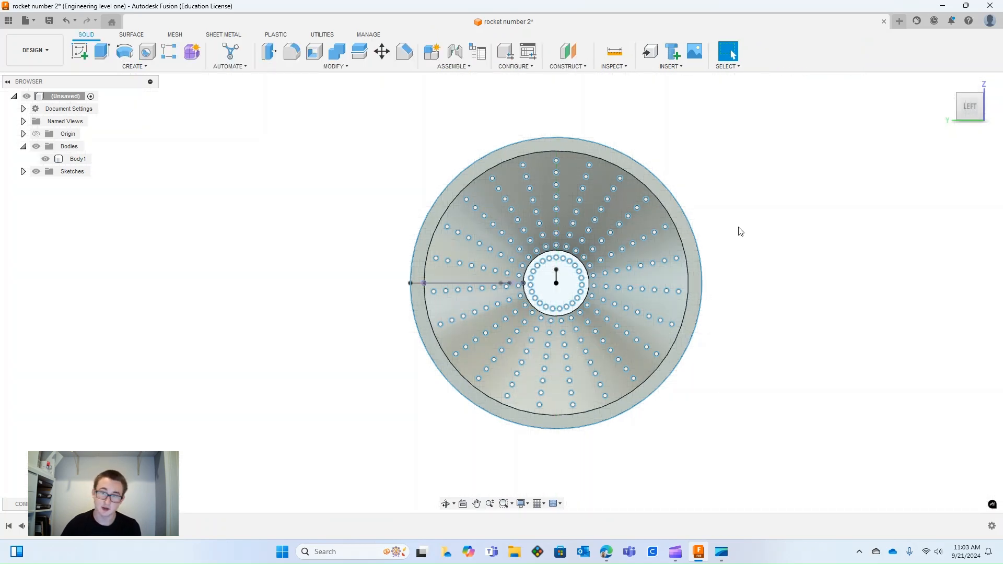
Extrude the outer ring and the perforated inner disc profile 0.25 in outward from the chamber end as a new body
left_click(101, 50)
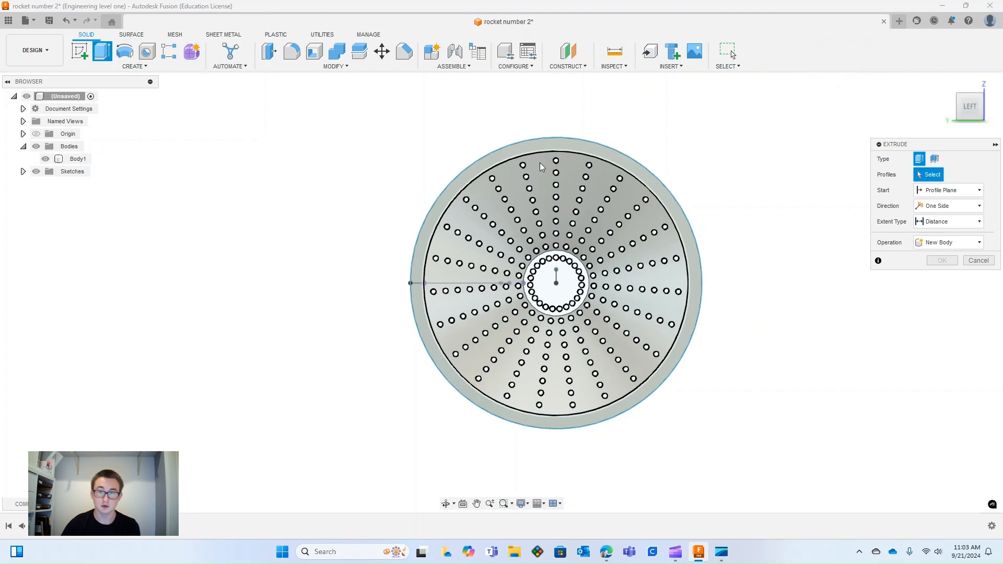
left_click(541, 155)
left_click(481, 401)
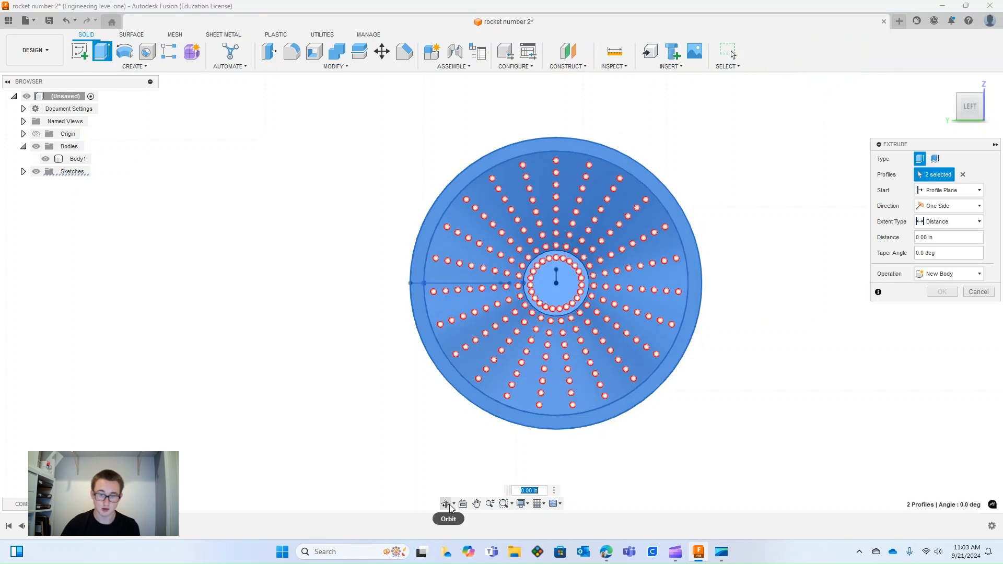
middle_click_drag(448, 452, 642, 345, "shift")
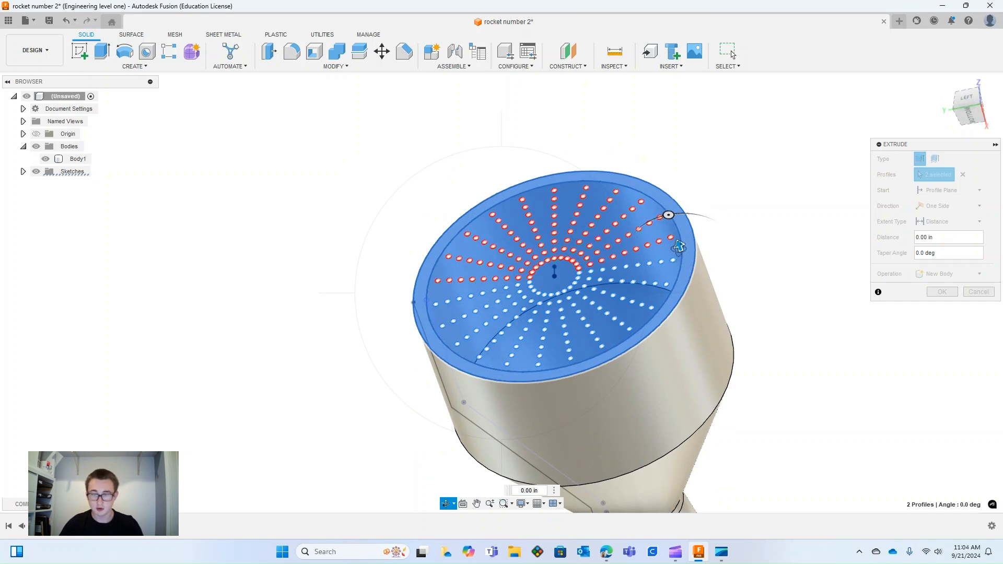
left_click_drag(680, 246, 675, 234)
key("BackSpace")
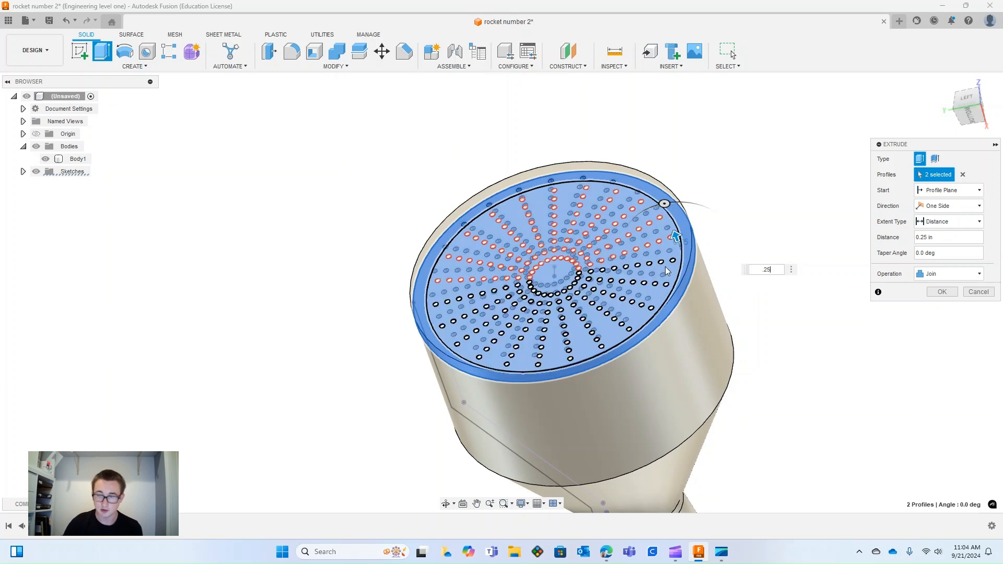
left_click(925, 277)
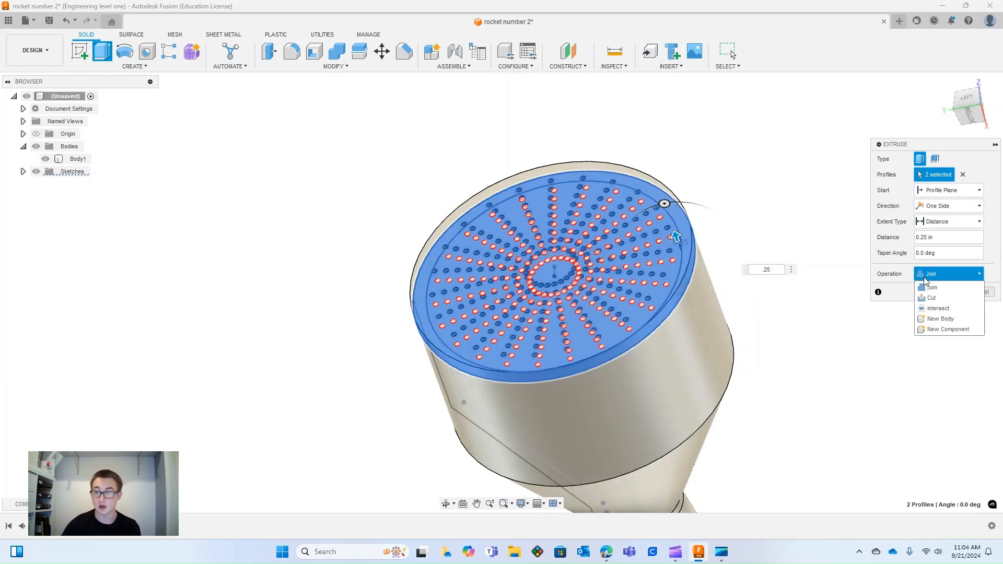
left_click(933, 320)
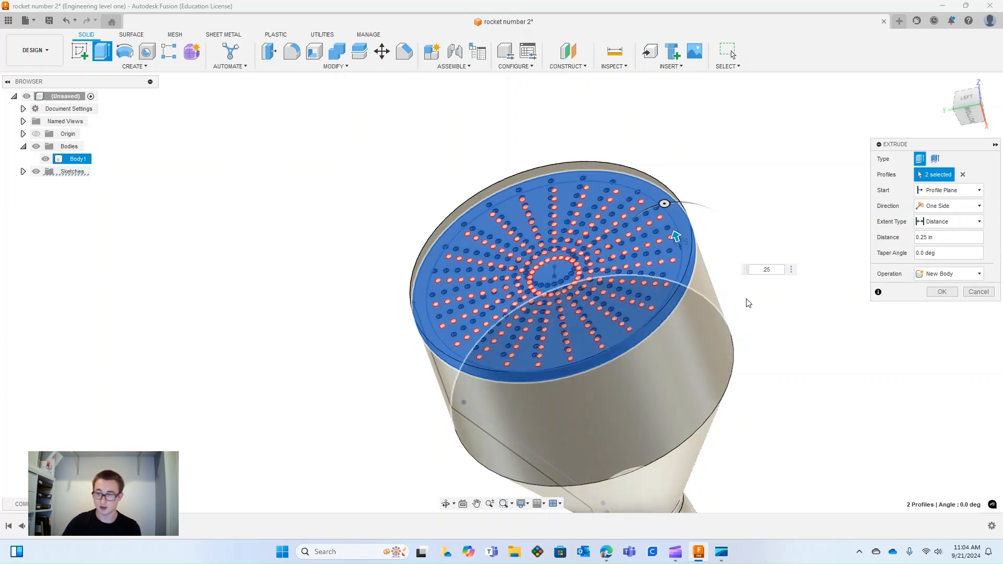
key("Return")
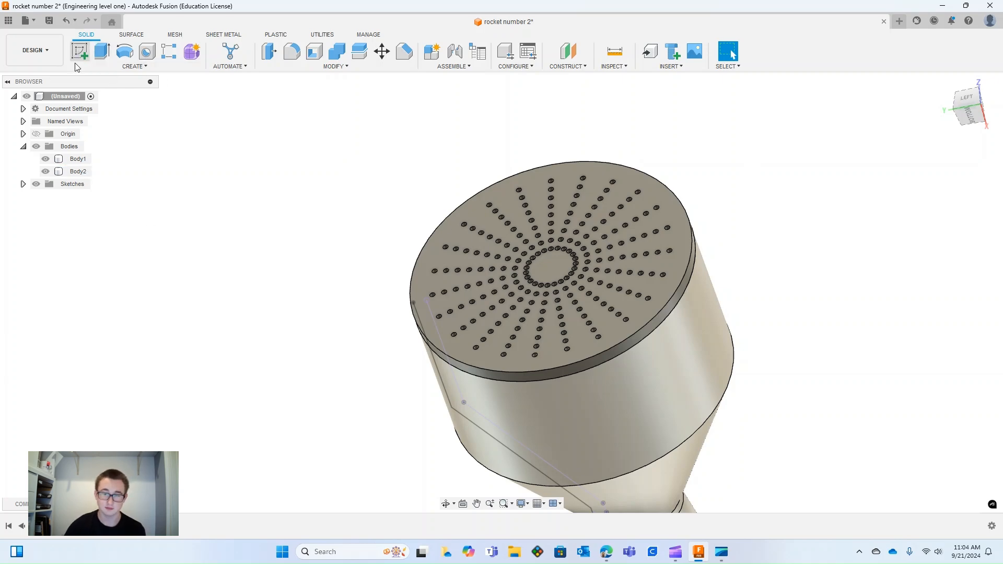
Assign the Aluminum physical material already used in the design to the new perforated plate body
left_click(78, 171)
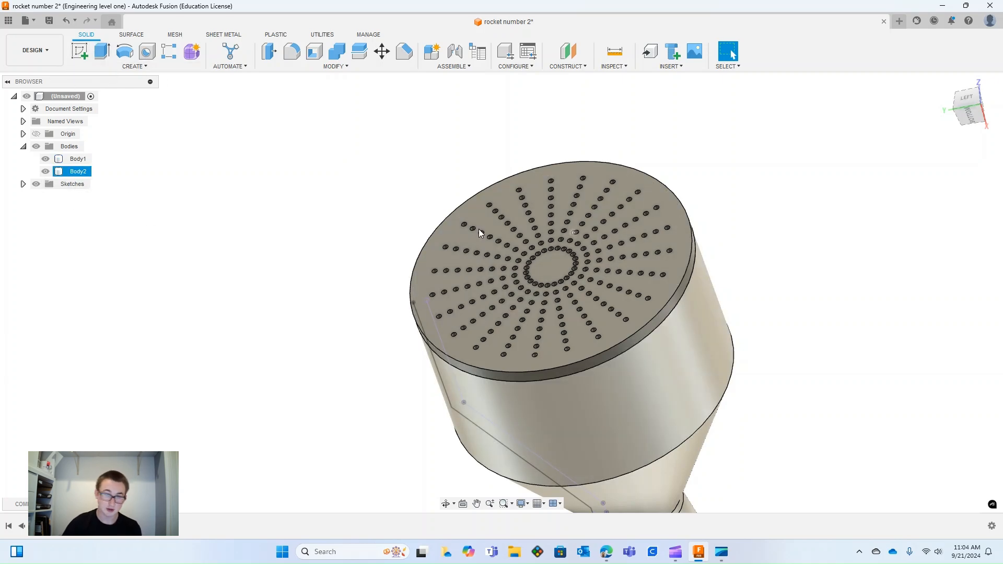
right_click(76, 173)
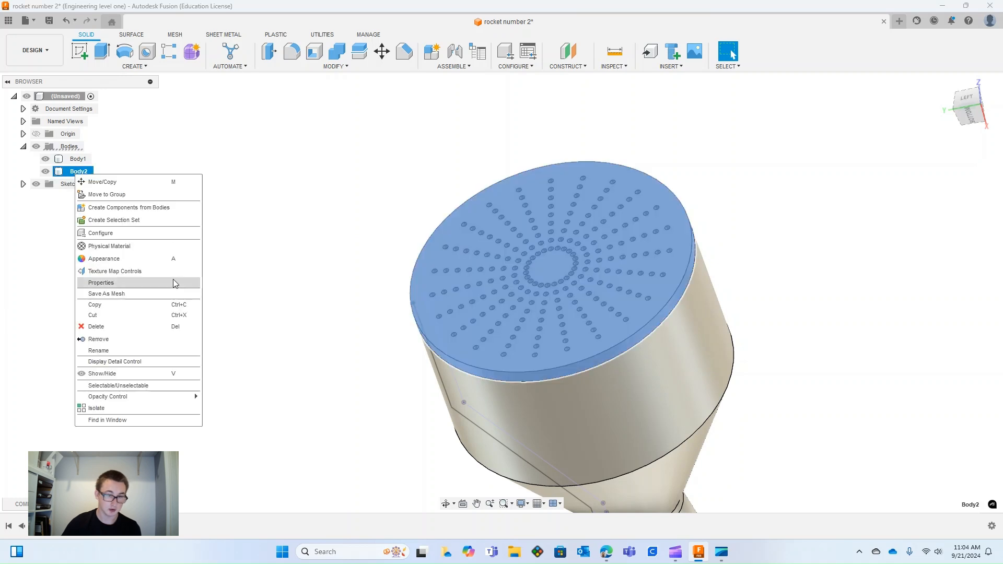
left_click(155, 246)
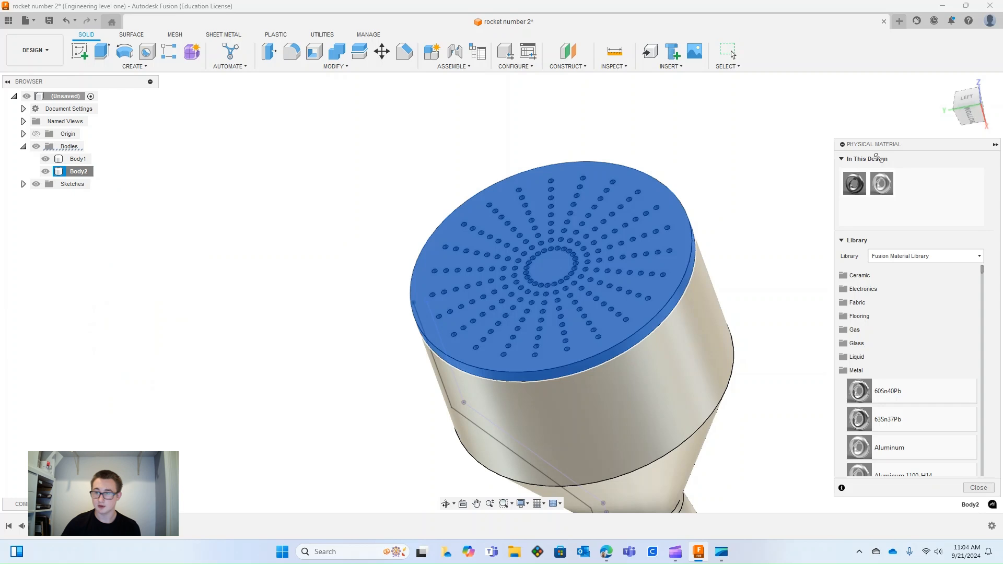
left_click(879, 371)
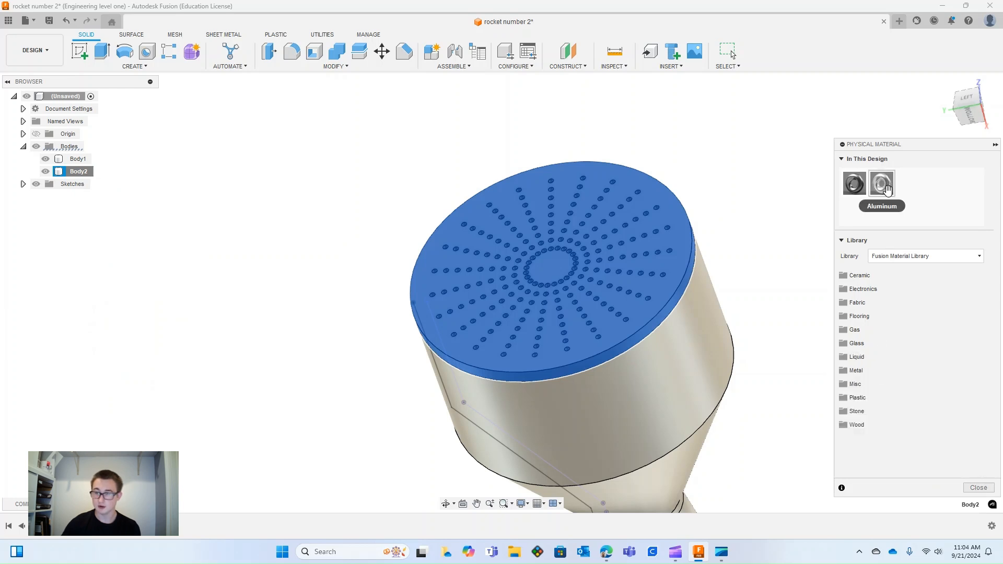
left_click_drag(883, 184, 643, 238)
left_click(982, 489)
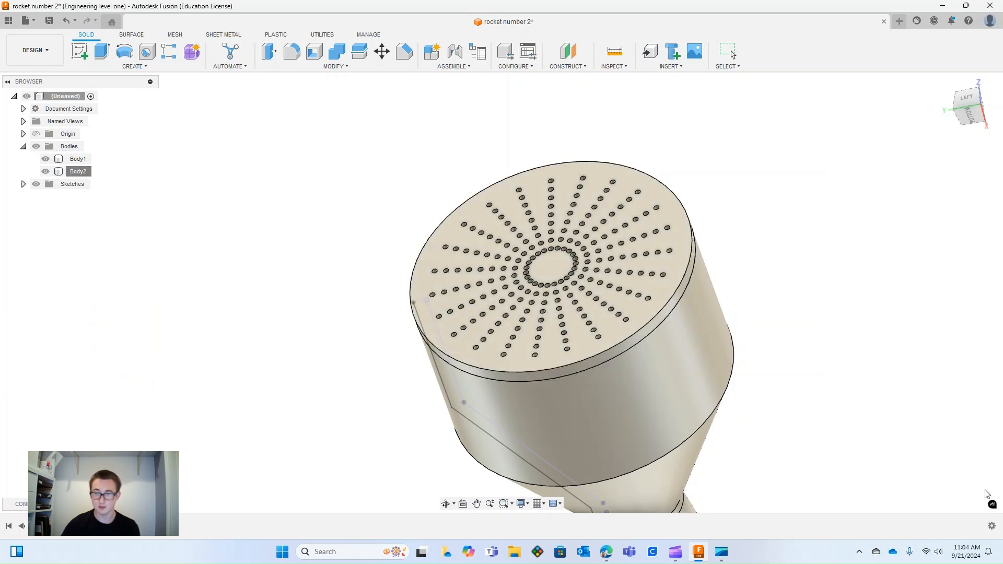
Examine the perforated plate and the nozzle body from several angles, ending with a view facing the plate
scroll(637, 286, "up", 1)
scroll(635, 280, "down", 4)
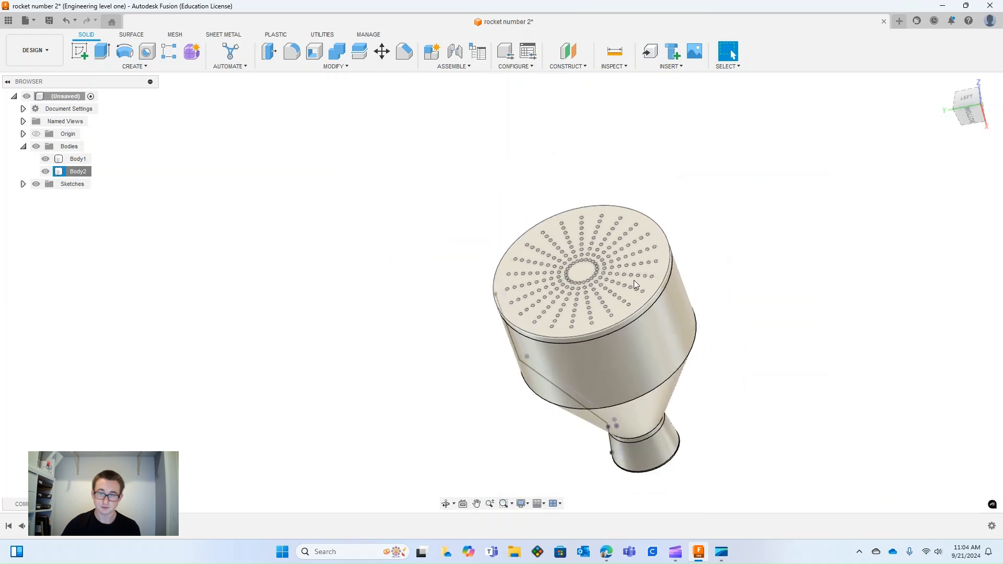
scroll(634, 280, "up", 3)
left_click(446, 503)
left_click_drag(440, 462, 683, 345)
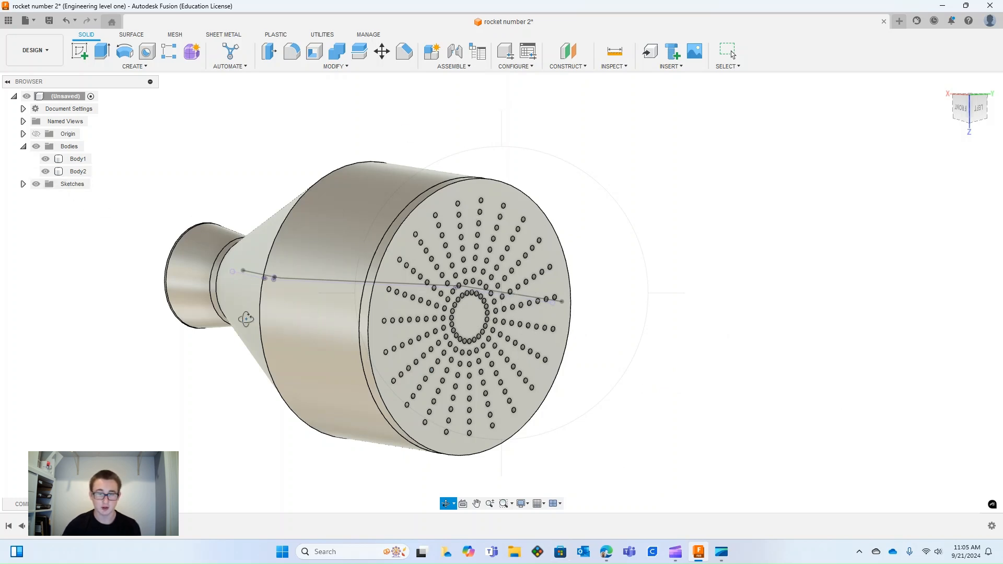
mouse_move(448, 474)
left_mouse_down()
mouse_move(671, 481)
mouse_move(800, 470)
mouse_move(755, 460)
mouse_move(743, 376)
mouse_move(743, 445)
mouse_move(706, 487)
mouse_move(658, 501)
mouse_move(644, 464)
mouse_move(707, 480)
mouse_move(712, 459)
mouse_move(837, 418)
mouse_move(895, 466)
mouse_move(751, 473)
left_mouse_up()
left_click_drag(691, 432, 677, 426)
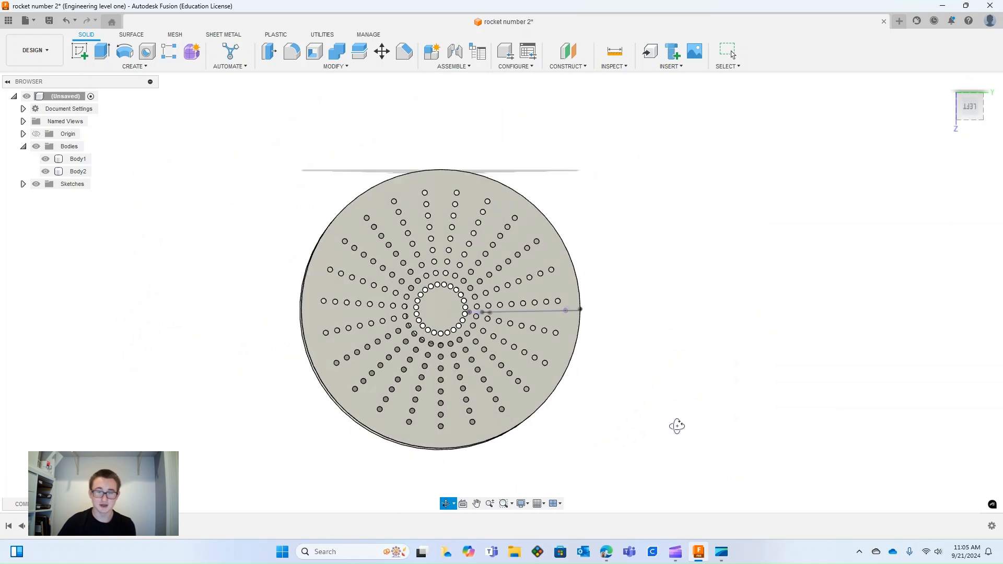
Create a sketch on the perforated plate's outer face and draw an origin-centred circle out to the plate's edge
left_click(81, 51)
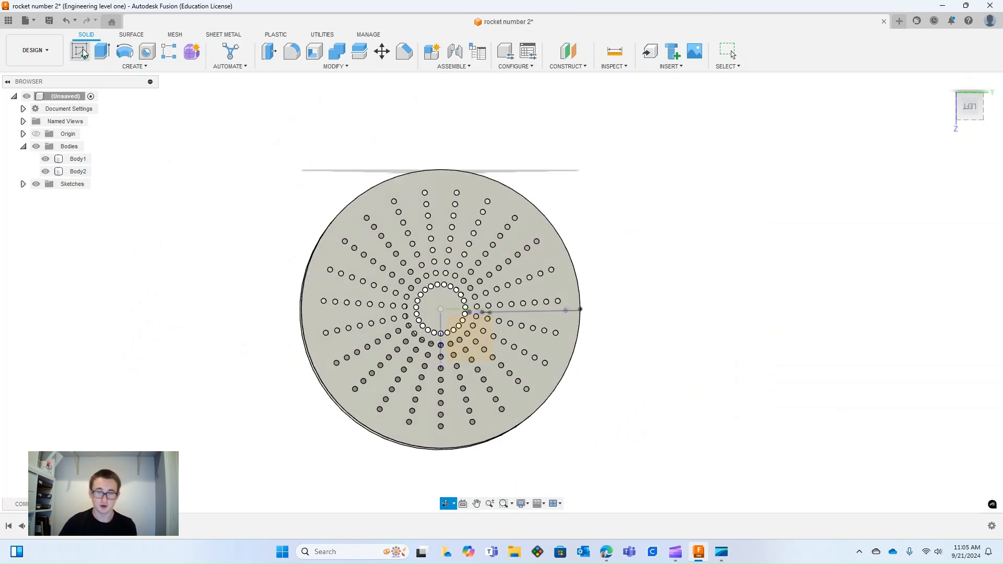
left_click(442, 309)
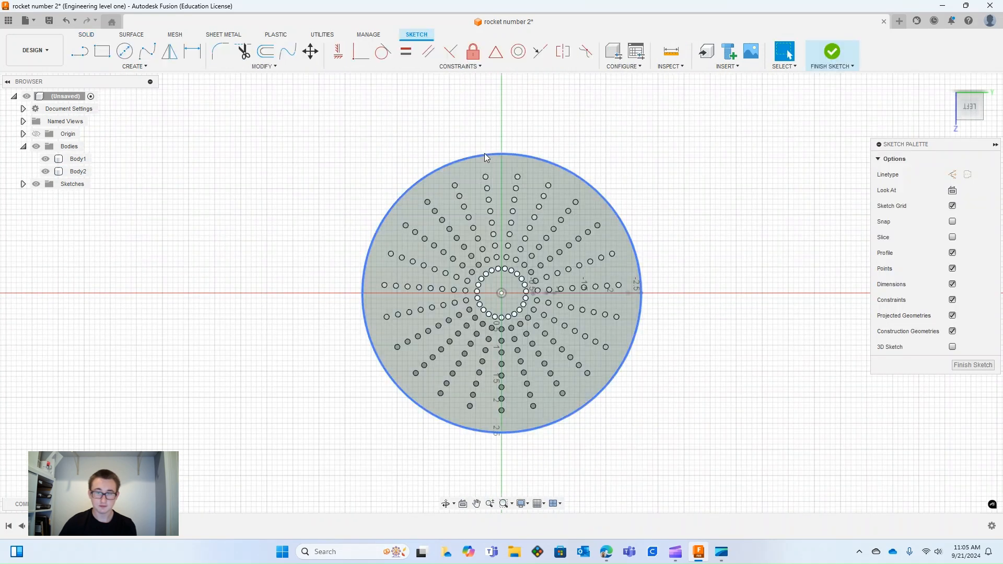
left_click(125, 51)
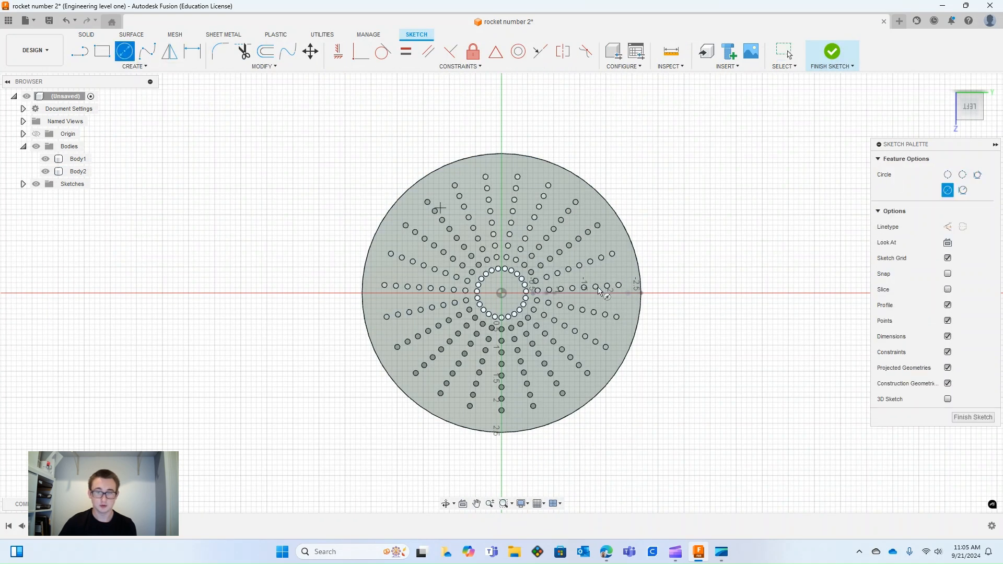
left_click(501, 293)
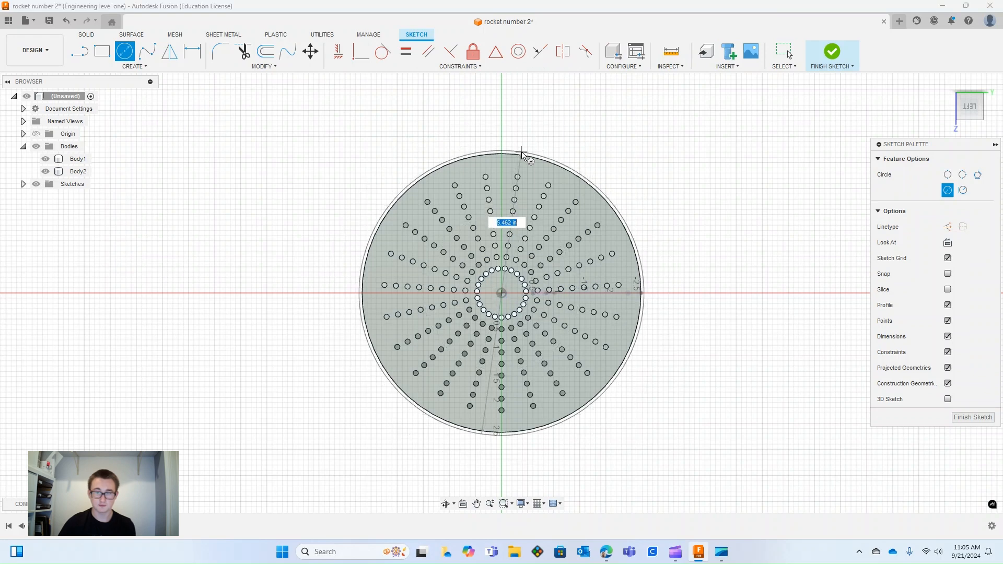
left_click(503, 154)
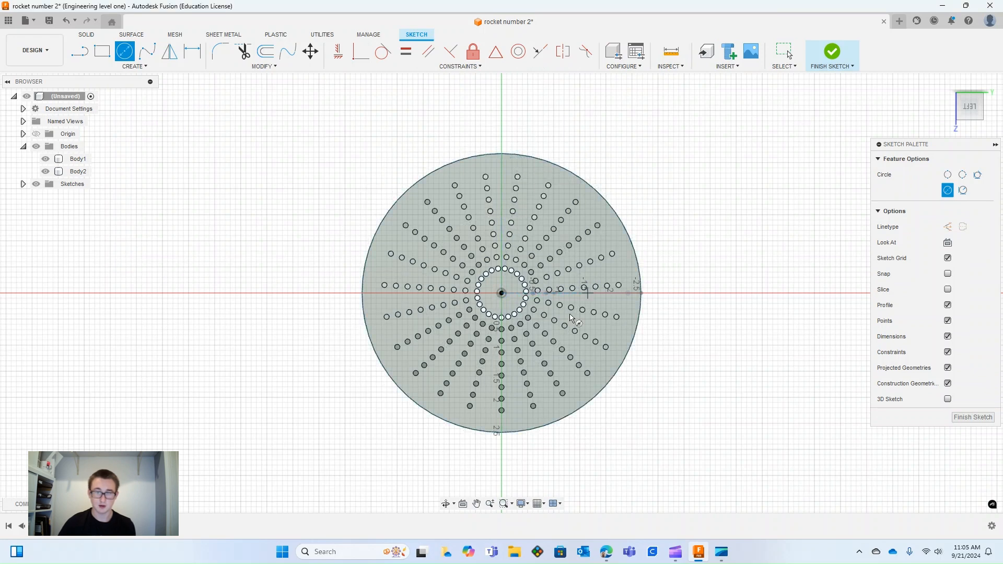
Draw a vertical line from the origin to the plate's edge and continue it 0.25 in straight beyond the edge
key("l")
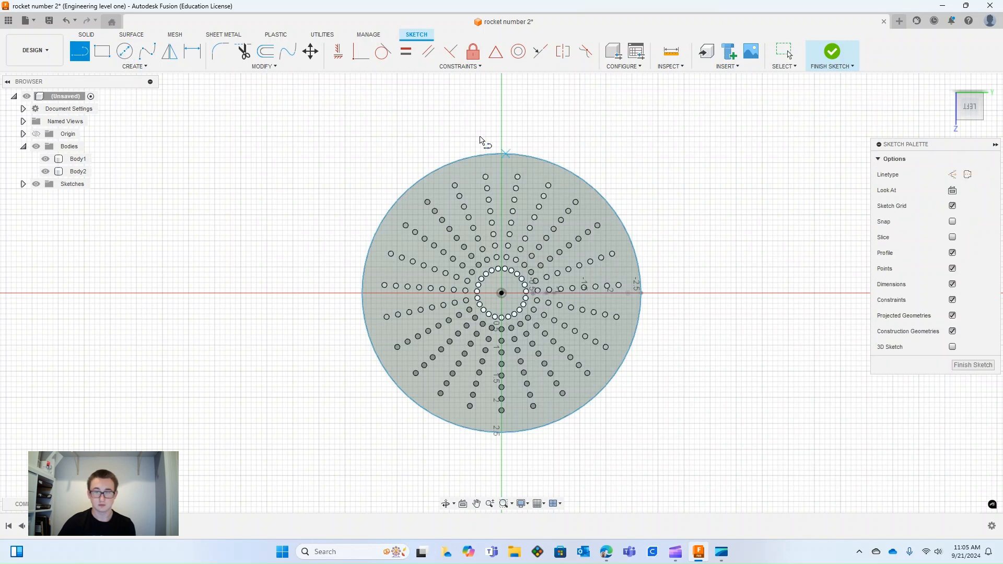
left_click(501, 293)
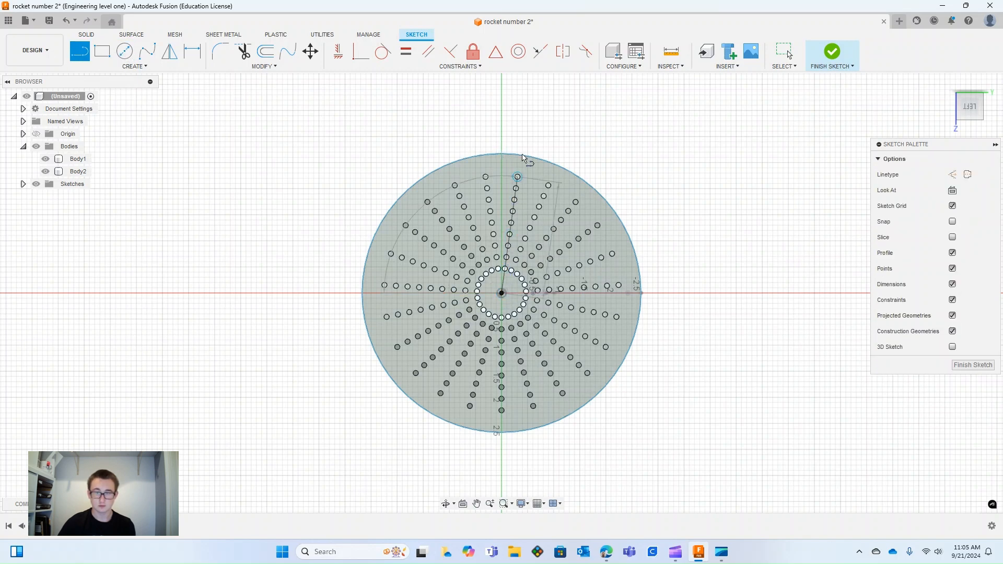
left_click(501, 153)
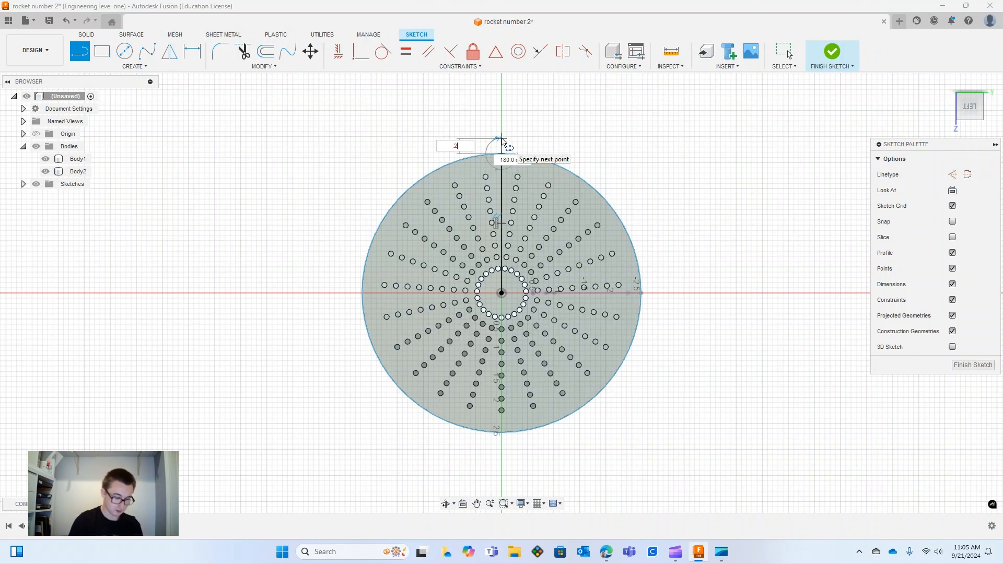
key("Tab")
key("Return")
key("Escape")
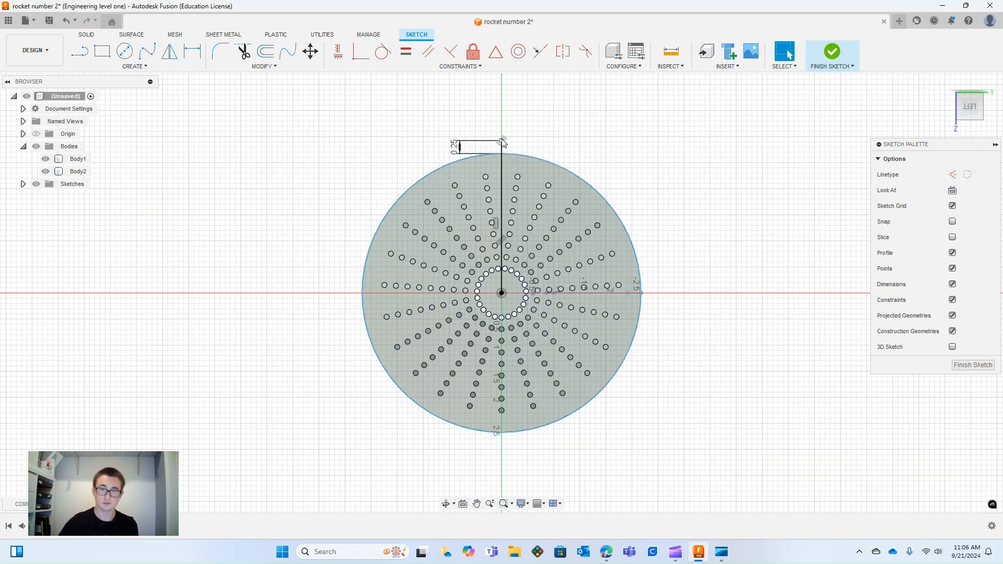
double_click(454, 147)
scroll(507, 180, "down", 1)
key("Escape")
scroll(505, 180, "up", 2)
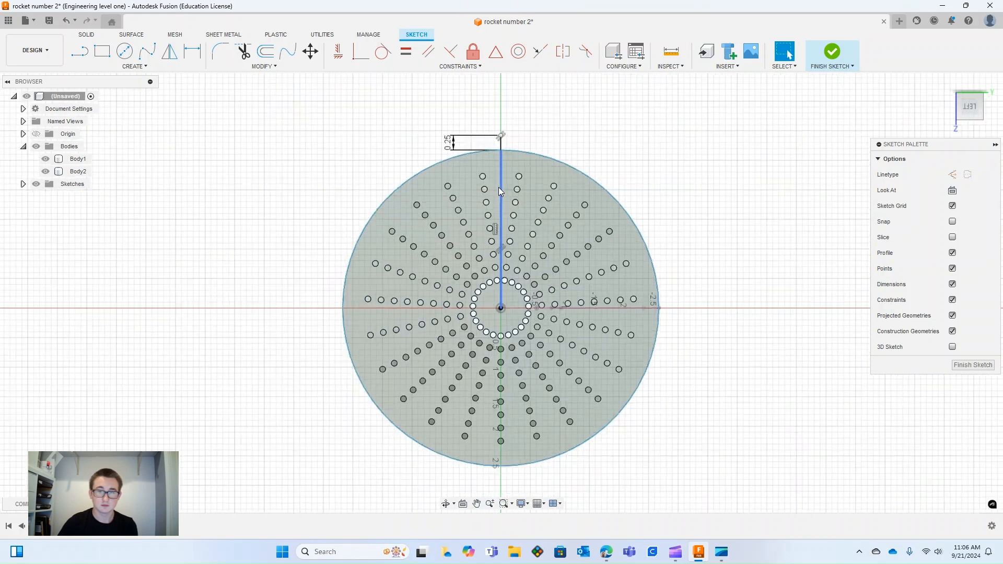
Draw an origin-centred circle through the outer end of the 0.25 in line beyond the plate's edge
left_click(124, 51)
left_click(501, 309)
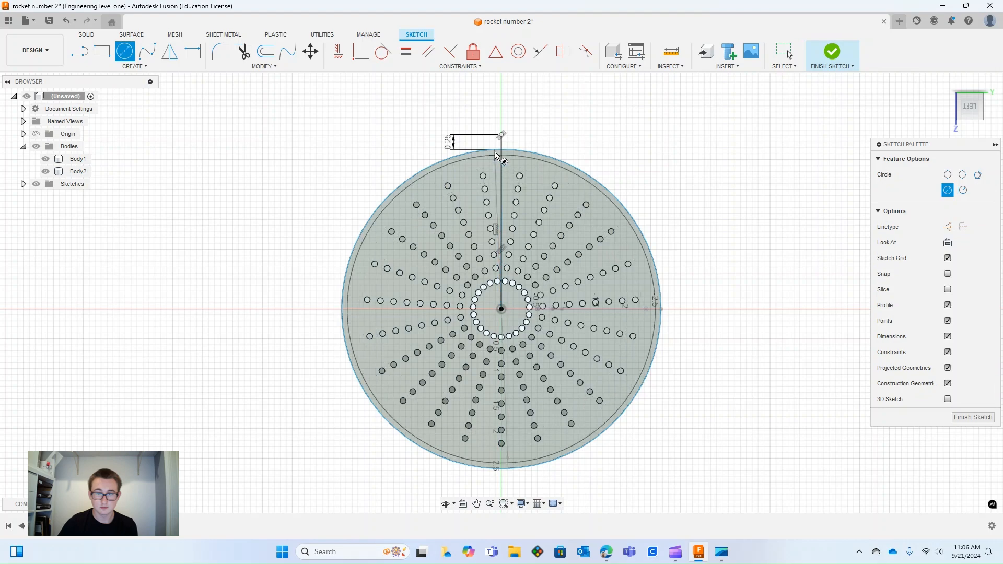
left_click(501, 136)
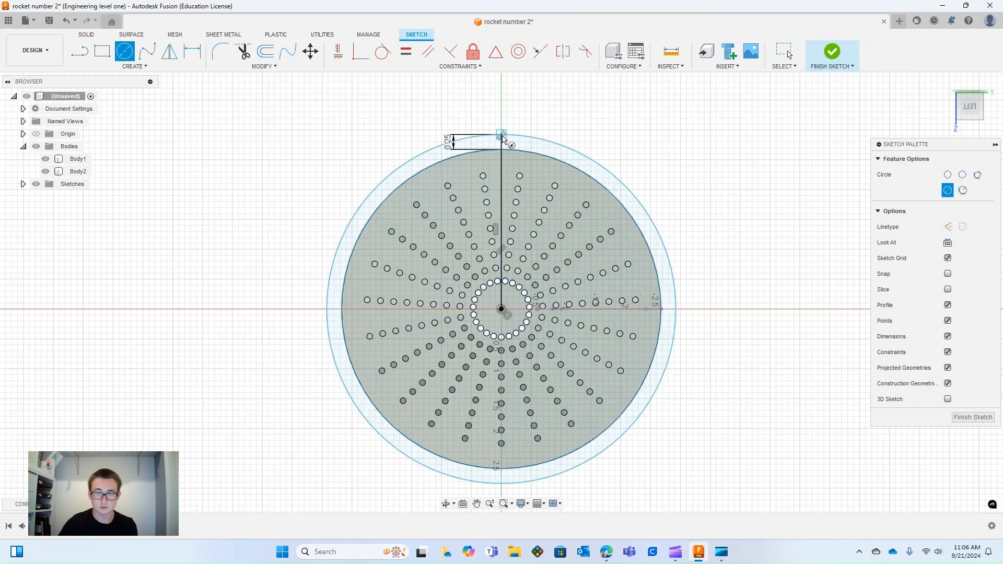
Draw another origin-centred circle at the plate's edge and finish the sketch
scroll(502, 323, "up", 6)
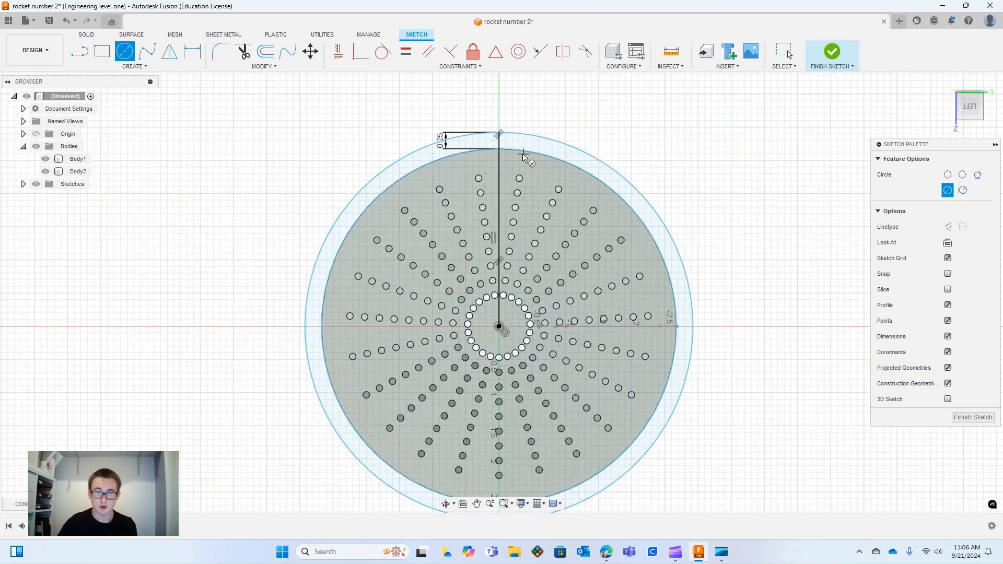
scroll(514, 151, "up", 8)
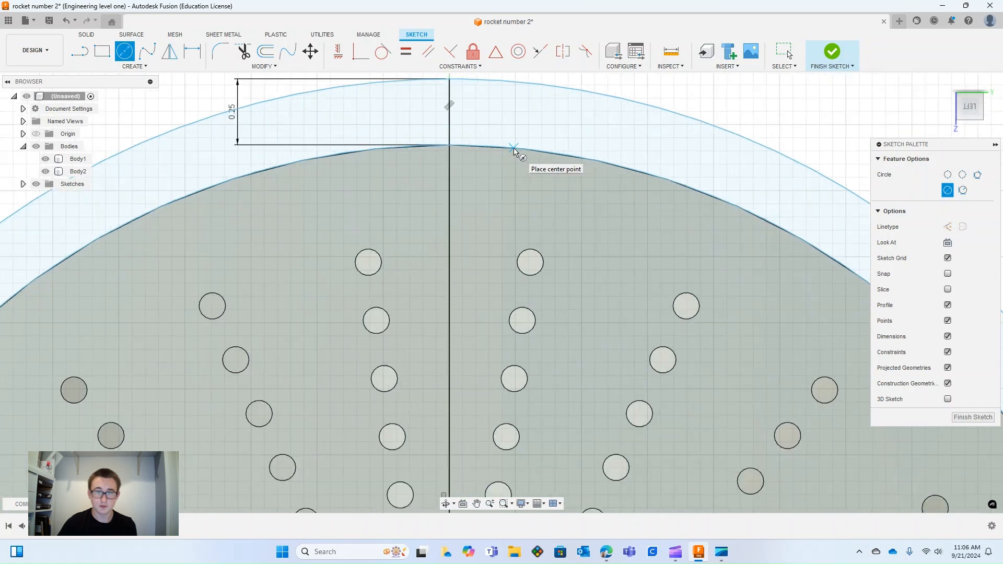
scroll(514, 151, "down", 12)
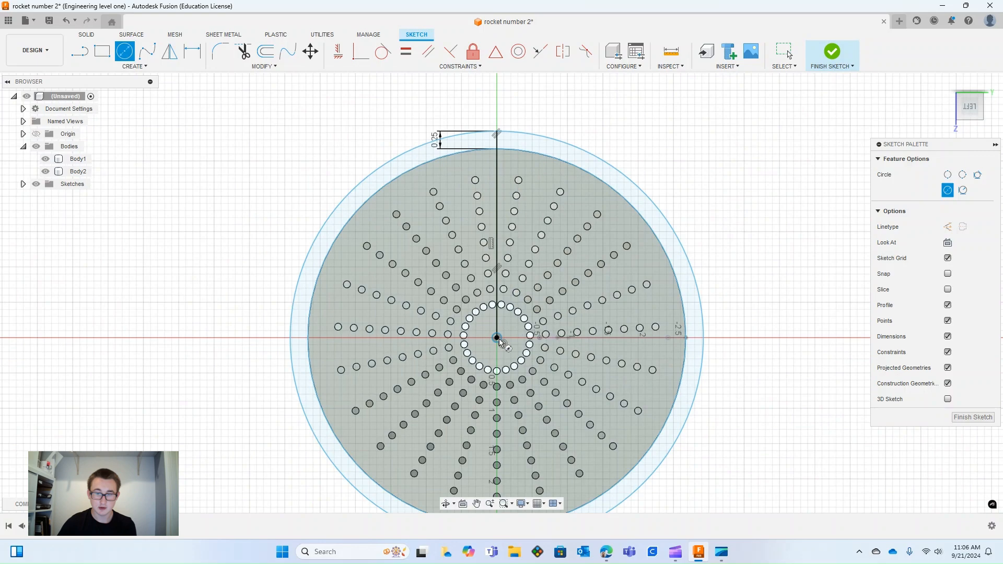
left_click(498, 339)
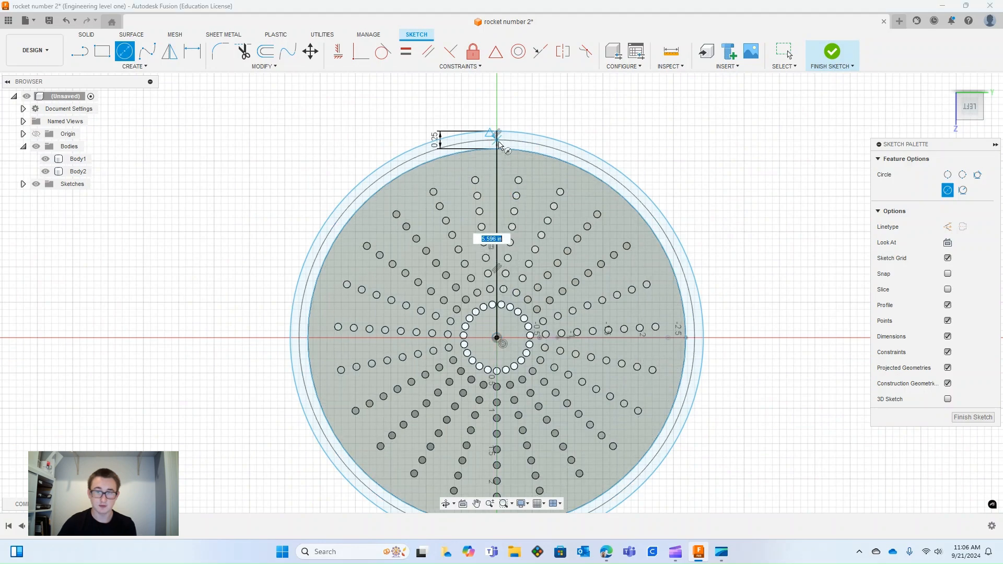
scroll(499, 150, "up", 15)
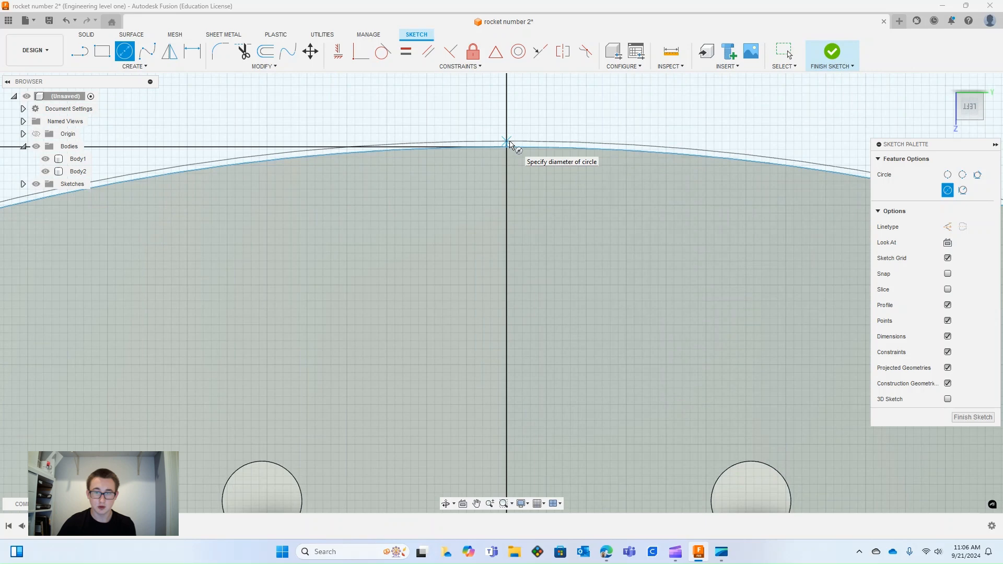
left_click(519, 145)
scroll(606, 187, "down", 15)
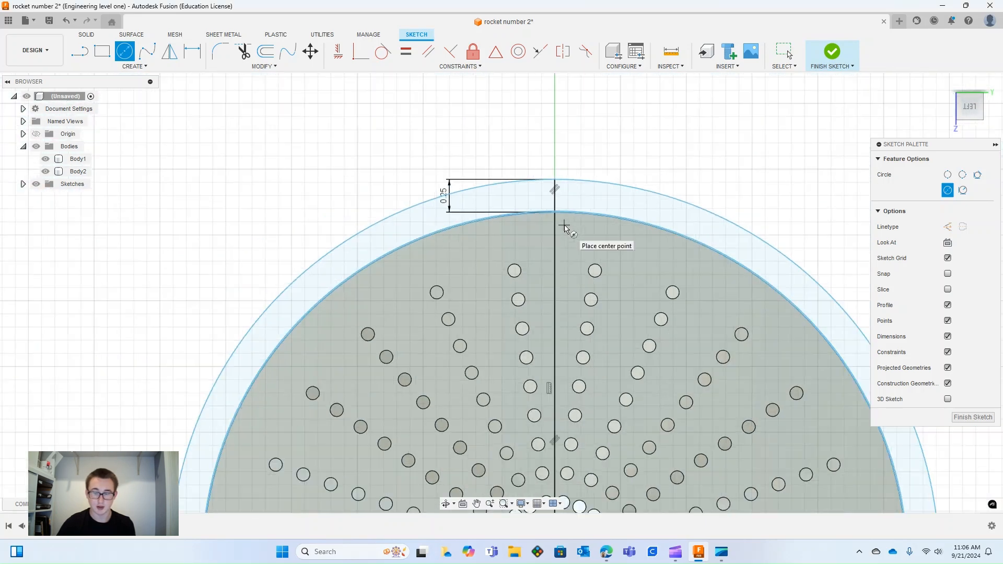
left_click(832, 50)
Start extruding the ring profile around the plate, pulling it 0.70 in away from the nozzle
left_click(569, 214)
left_click(102, 51)
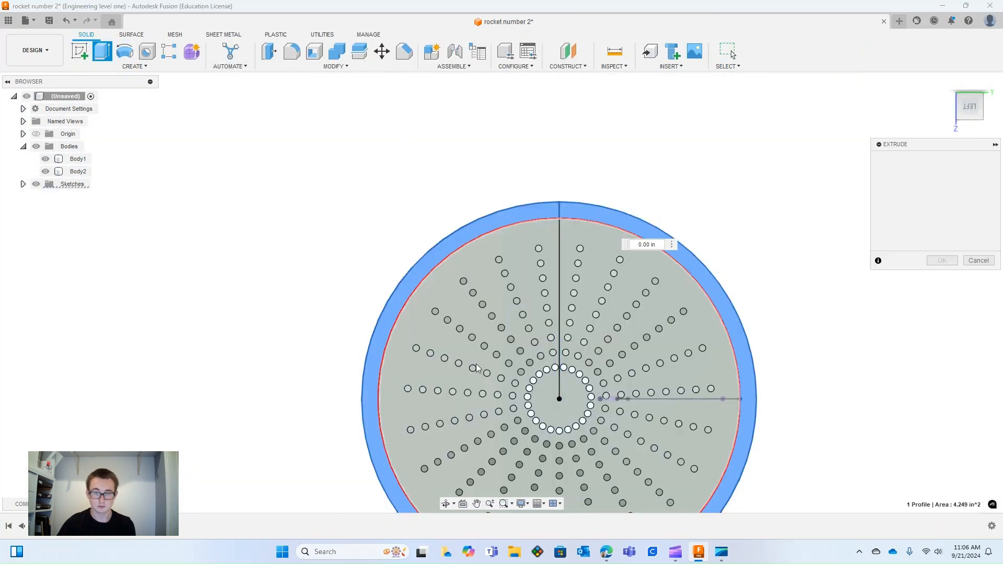
left_click(447, 503)
left_click_drag(438, 470, 430, 425)
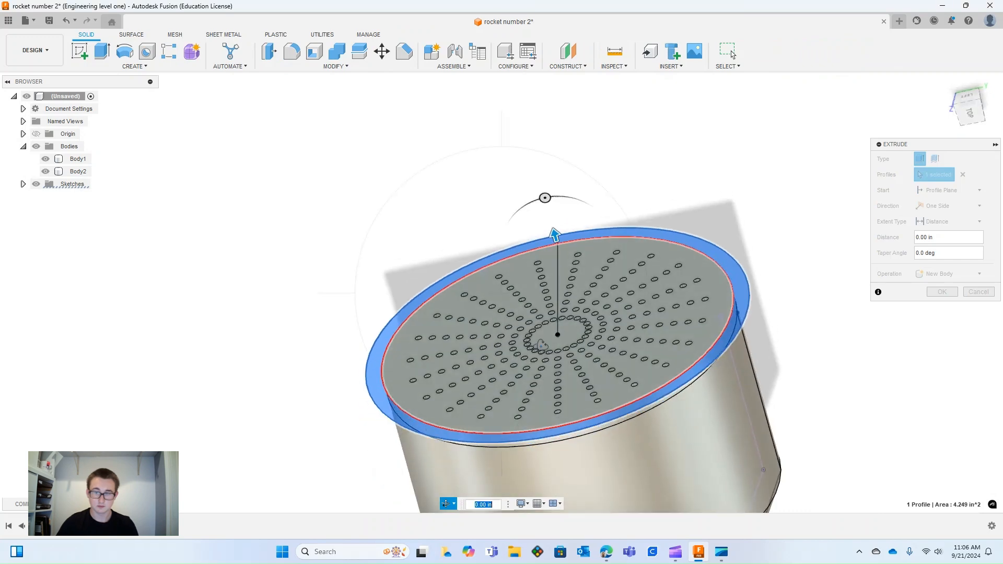
key("Escape")
left_click_drag(556, 236, 530, 200)
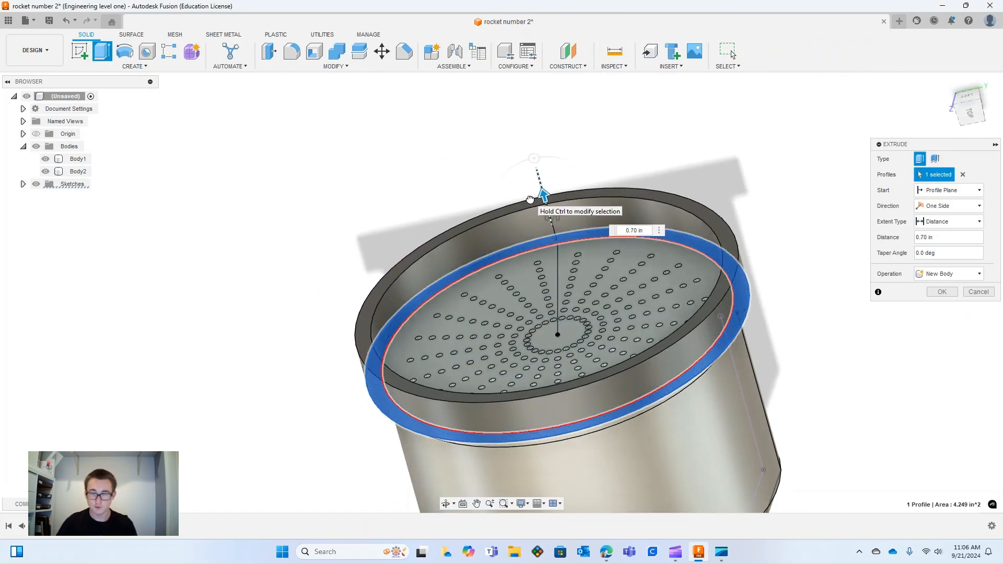
Switch the ring's extrusion to two sides and extend Side 2 by 0.40 in over the nozzle body
left_click(446, 504)
left_click_drag(442, 488, 459, 403)
left_click(948, 206)
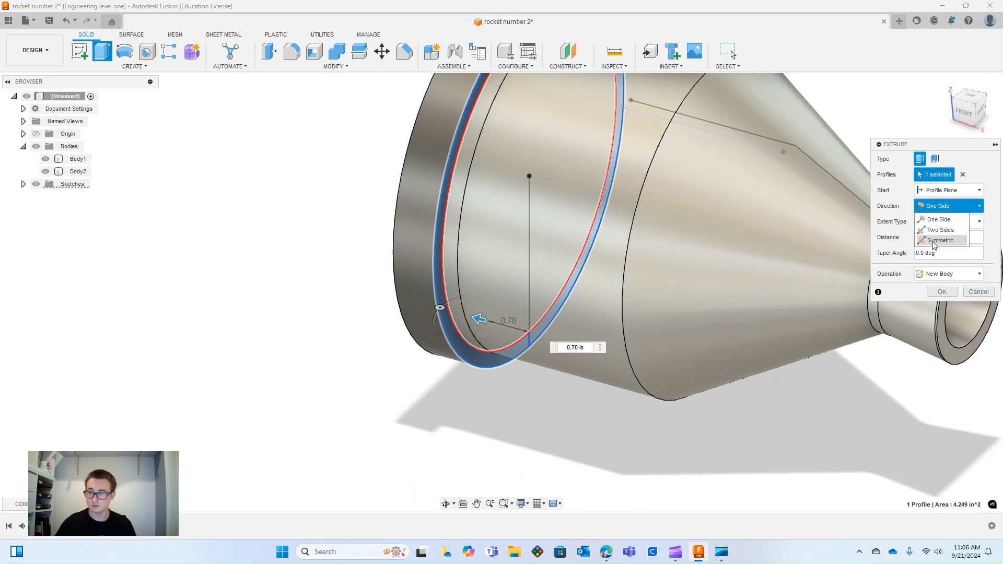
left_click(941, 230)
scroll(610, 402, "down", 3)
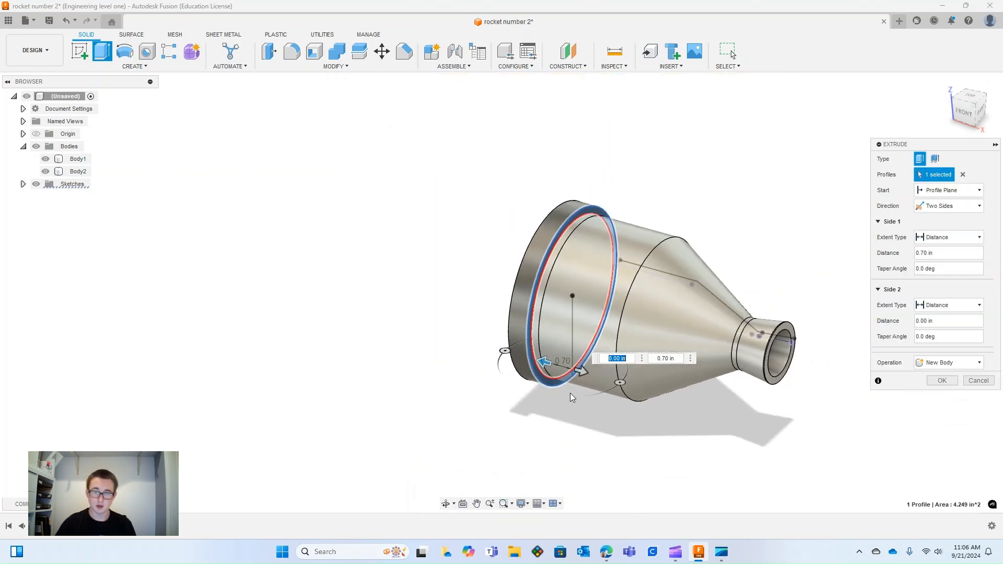
scroll(590, 403, "up", 5)
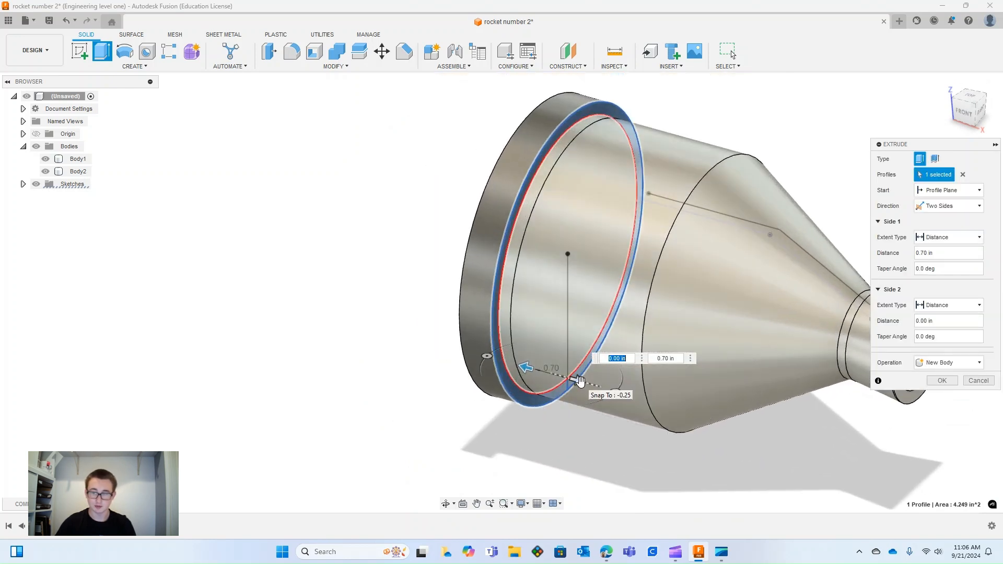
left_click_drag(580, 380, 594, 387)
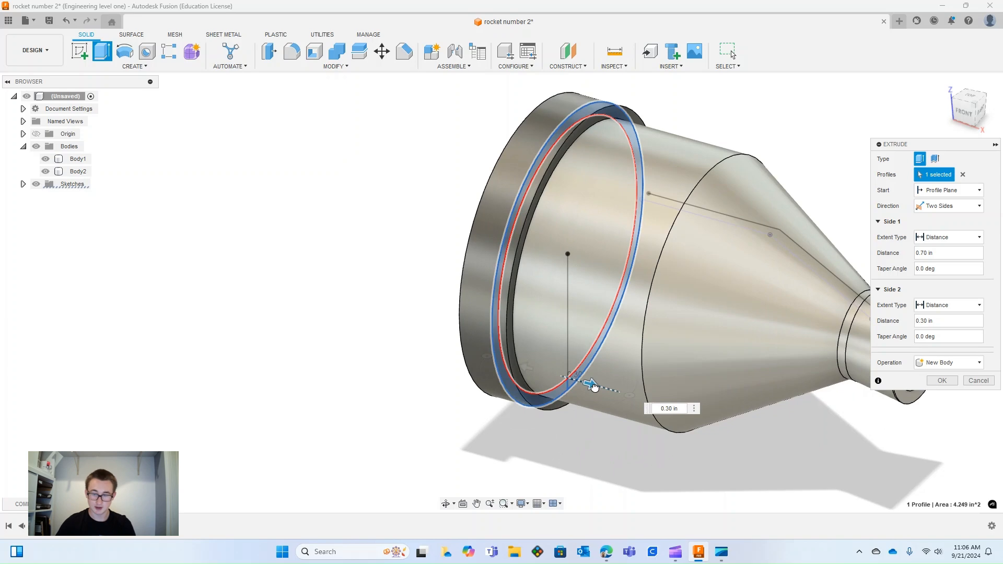
left_click_drag(595, 386, 598, 387)
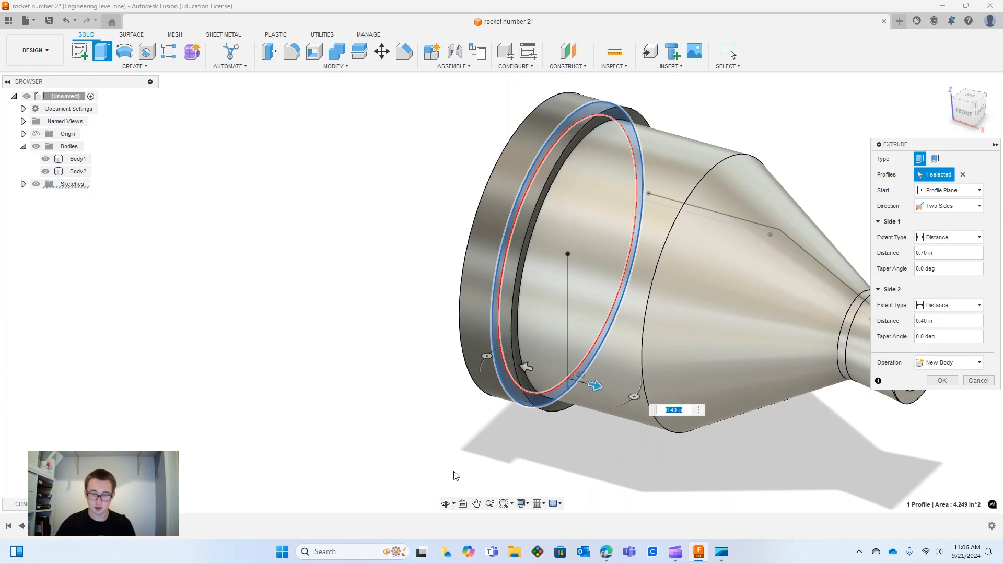
Set the ring's Side 1 distance to 1.25 in and create the extrusion as a new body
left_click(446, 503)
left_click_drag(448, 488, 492, 418)
key("Escape")
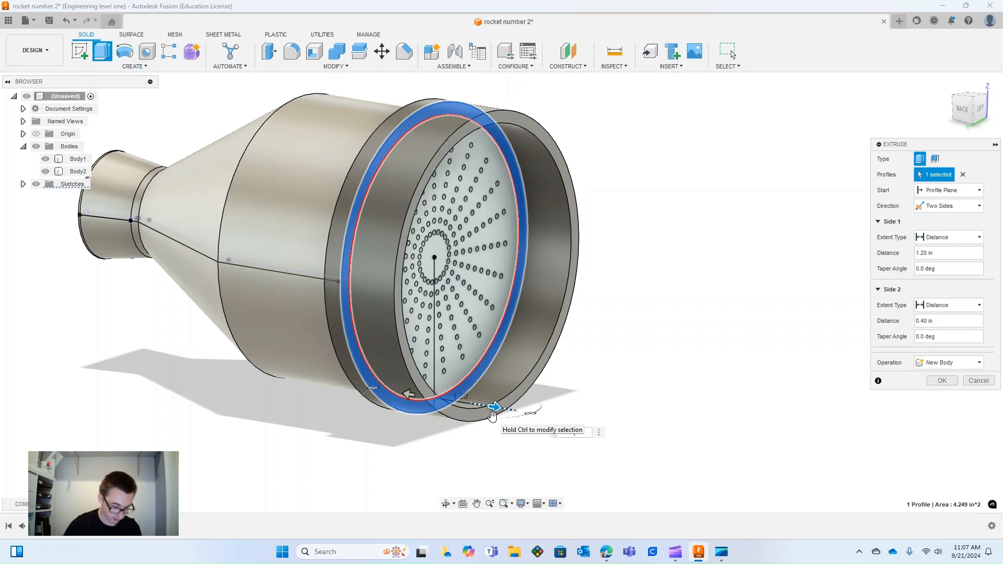
type("1.25")
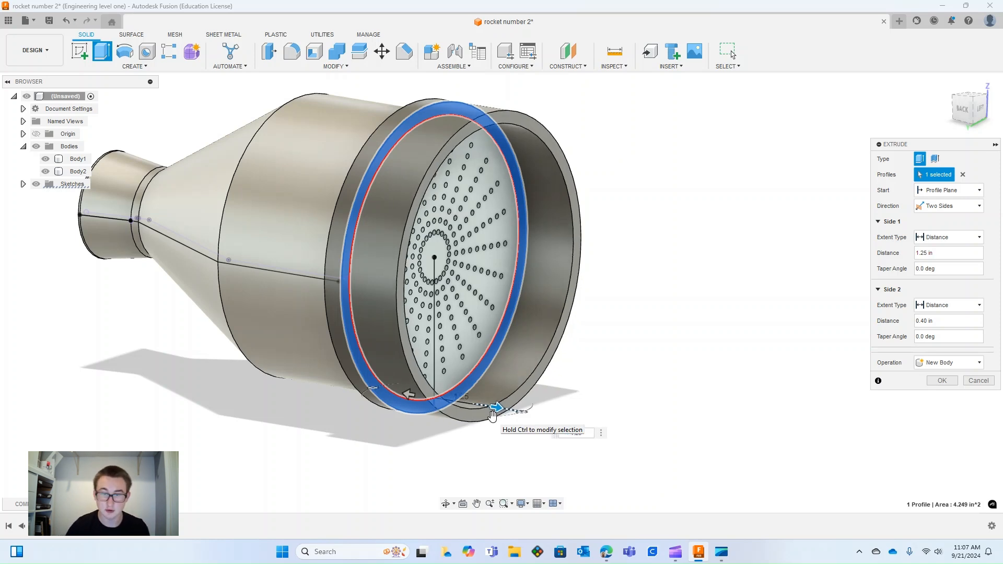
left_click(942, 380)
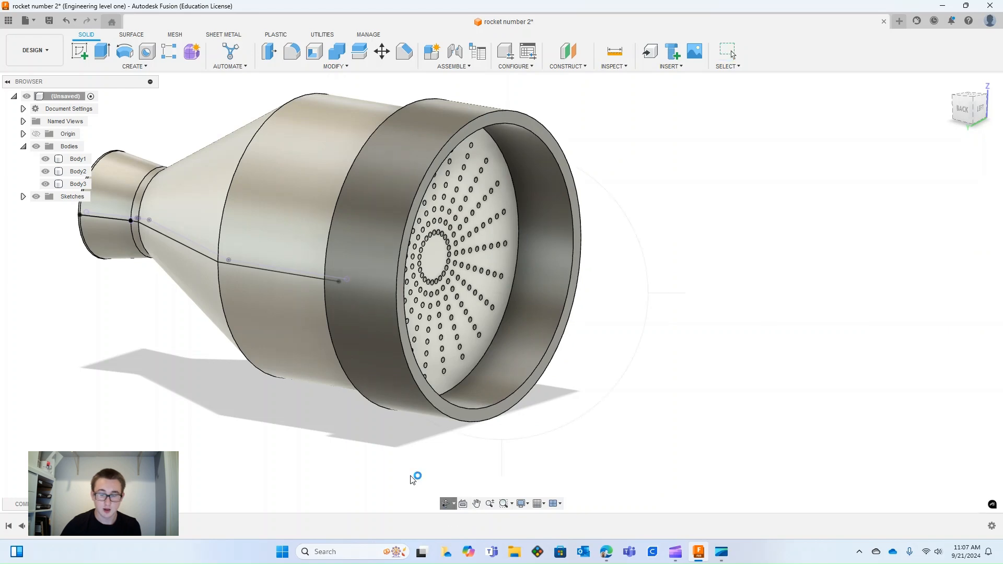
Create a sketch on the perforated plate's outer face and draw an origin-centred circle out to the plate's edge
left_click_drag(416, 474, 427, 445)
scroll(485, 270, "down", 5)
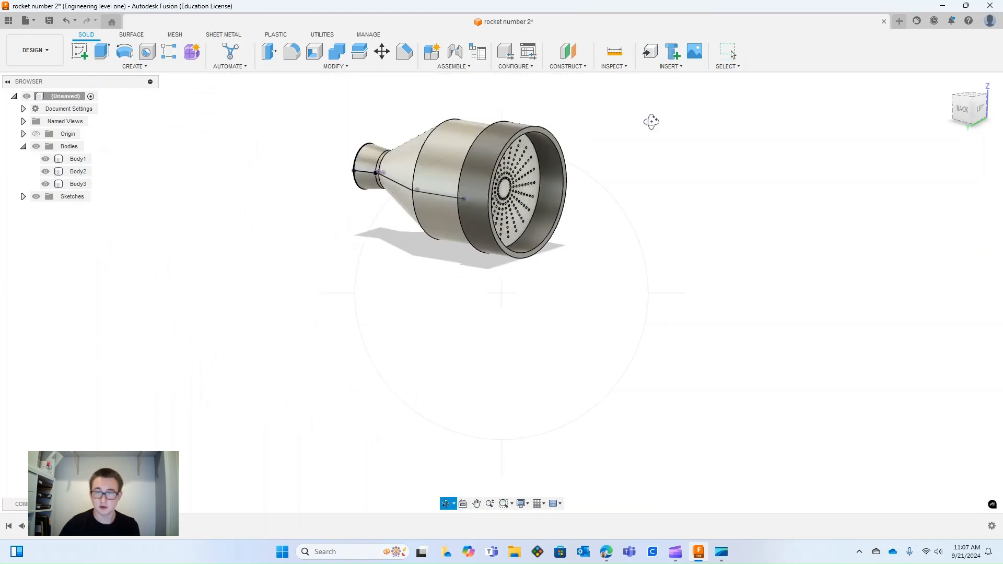
scroll(647, 121, "down", 2)
scroll(507, 233, "up", 8)
mouse_move(506, 232)
middle_mouse_down("shift")
mouse_move(486, 213)
mouse_move(421, 220)
mouse_move(460, 247)
mouse_move(515, 241)
mouse_move(512, 214)
middle_mouse_up("shift")
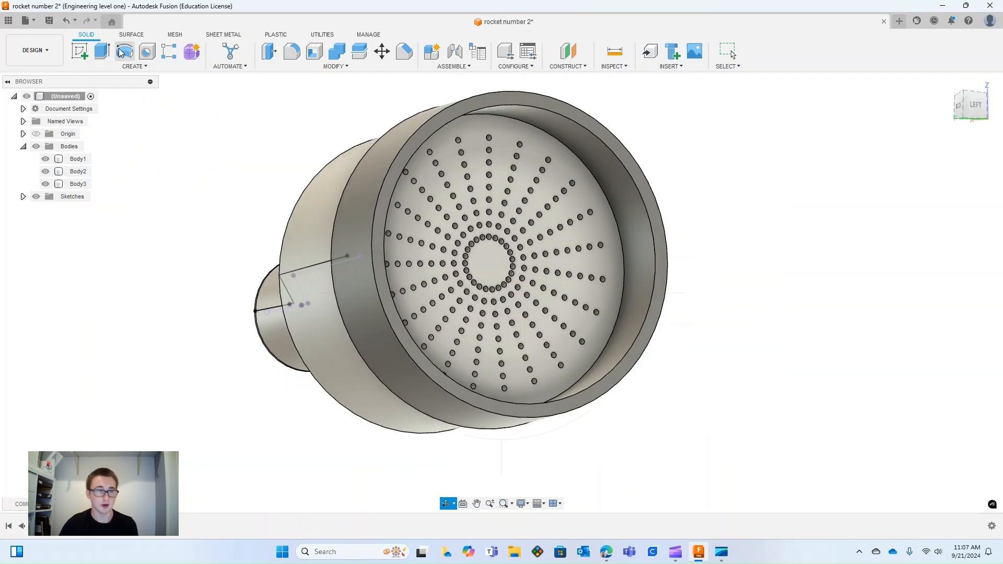
left_click(79, 51)
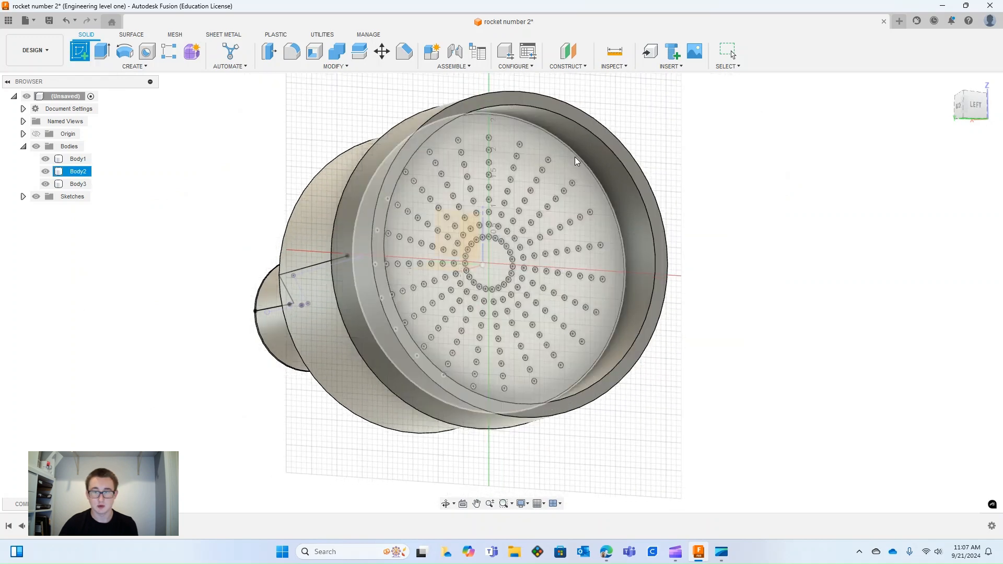
left_click(571, 203)
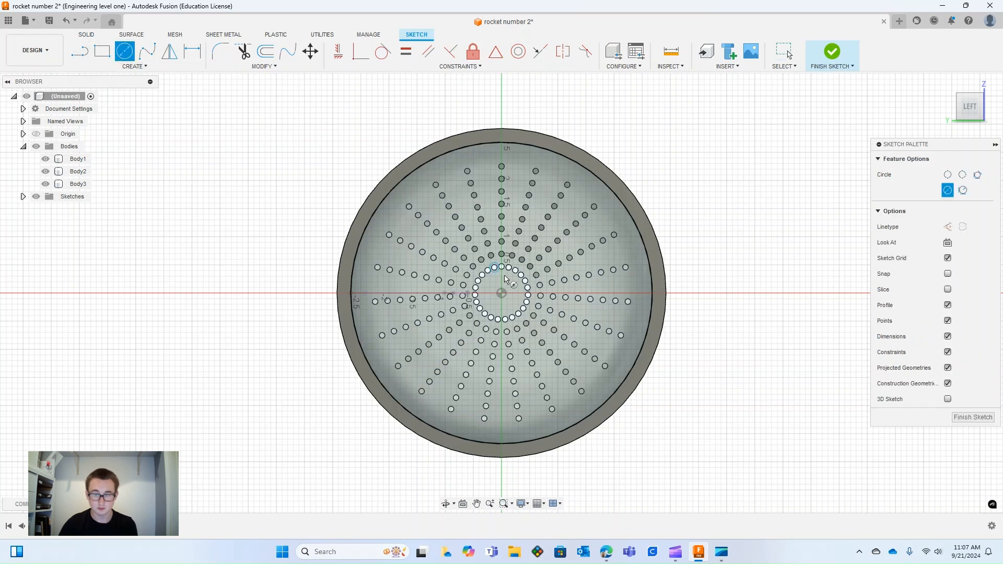
left_click(502, 293)
left_click(432, 161)
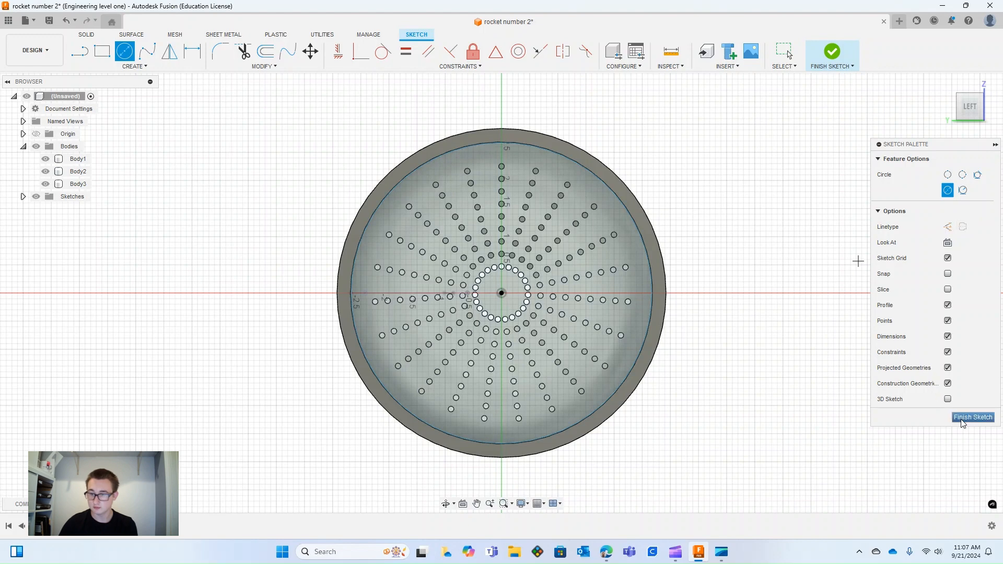
Draw a concentric circle 4.8 in in diameter from the origin inside the plate's edge and finish the sketch
left_click(501, 294)
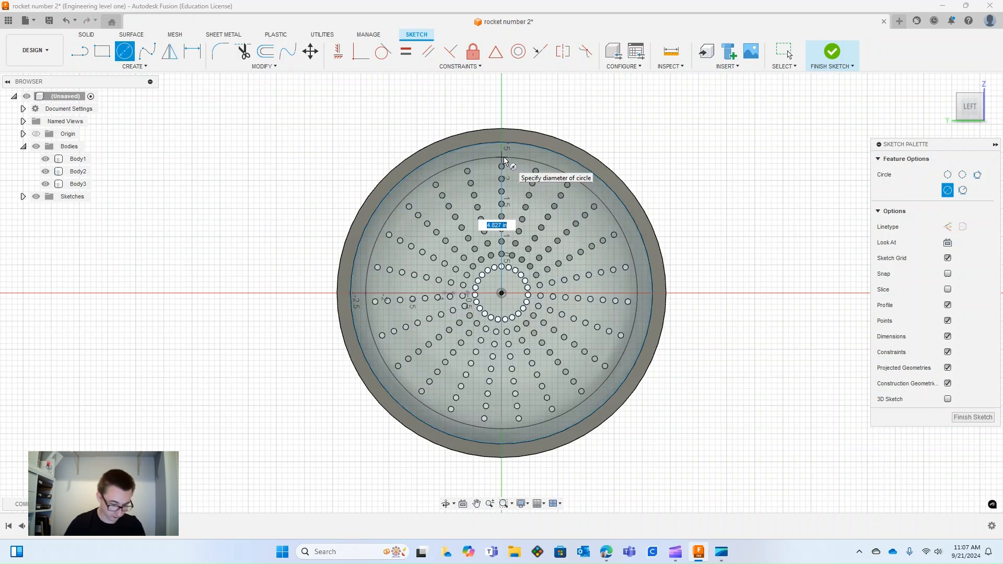
key("Tab")
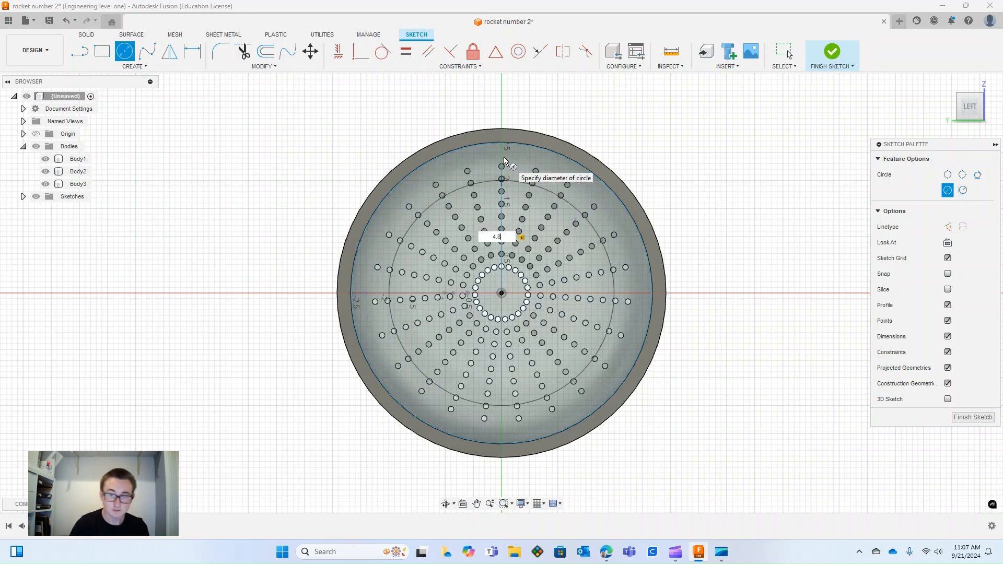
key("Return")
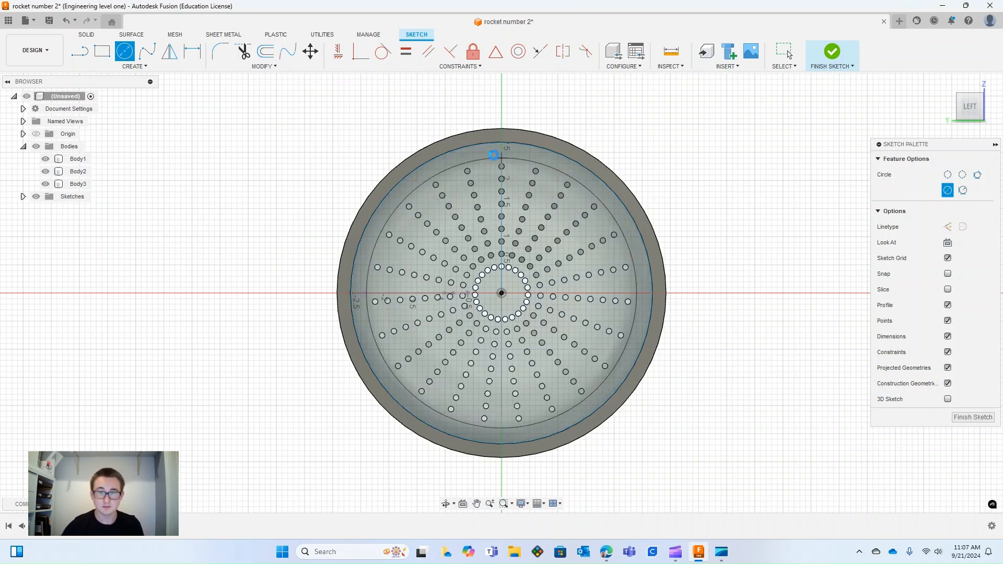
key("Escape")
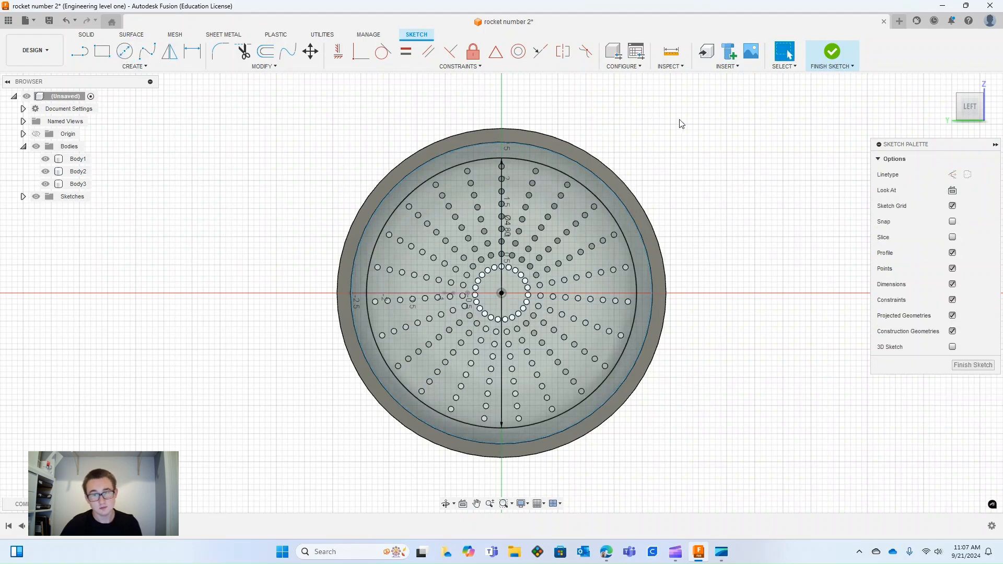
left_click(452, 508)
left_click_drag(436, 460, 722, 214)
left_click(833, 51)
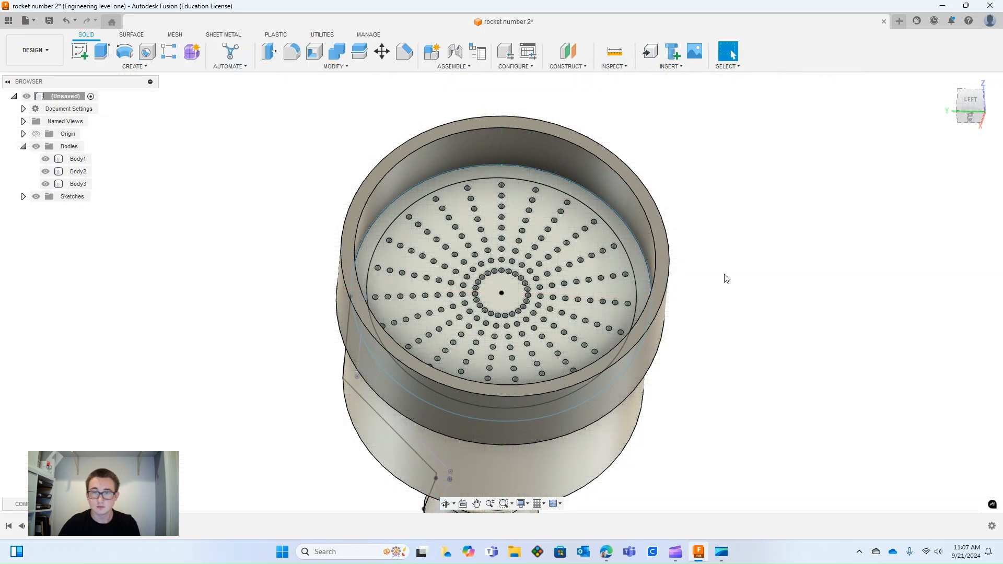
Hide the nozzle and plate bodies and extrude the narrow ring profile inside the collar 0.30 in as a new body
left_click(450, 172)
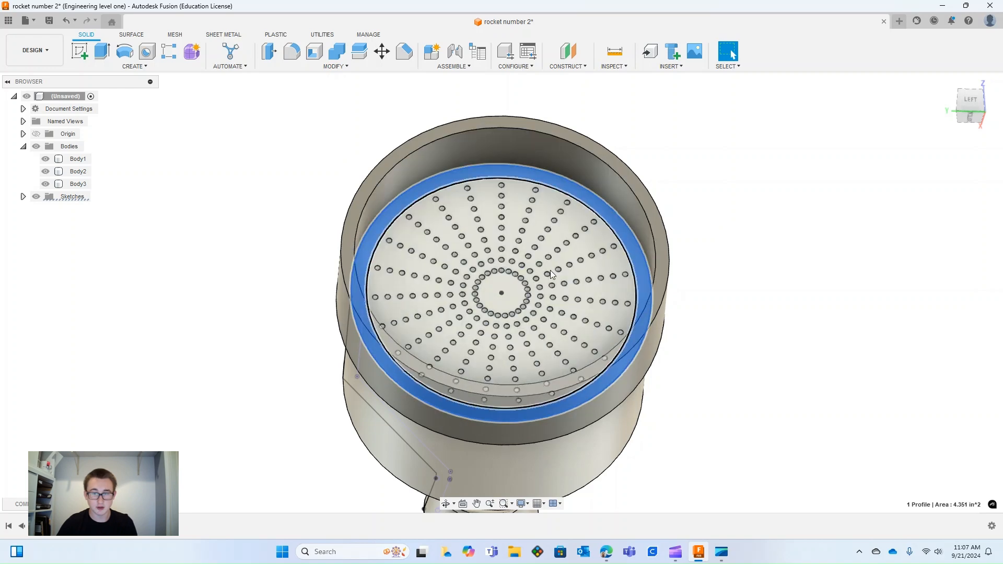
left_click(45, 173)
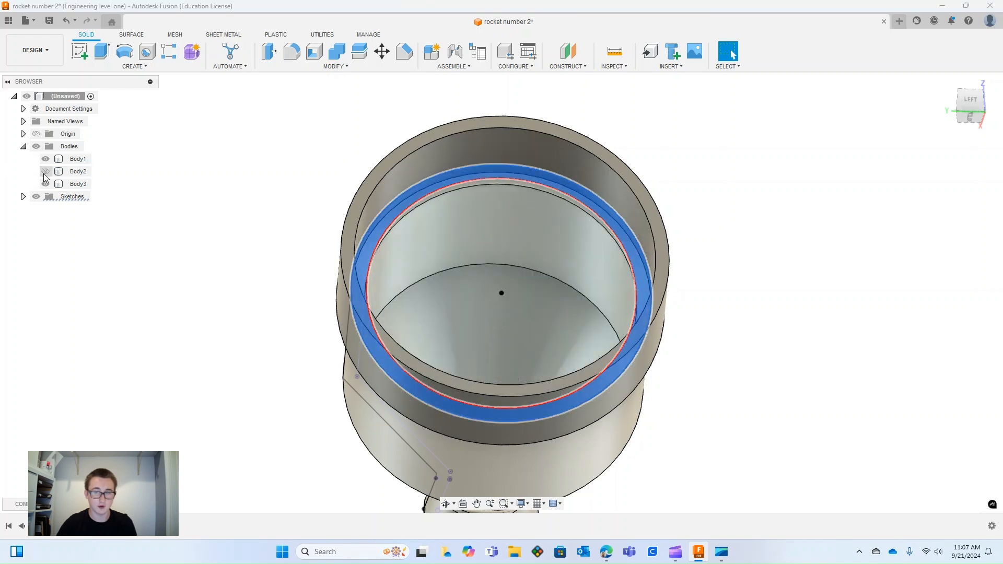
left_click(45, 159)
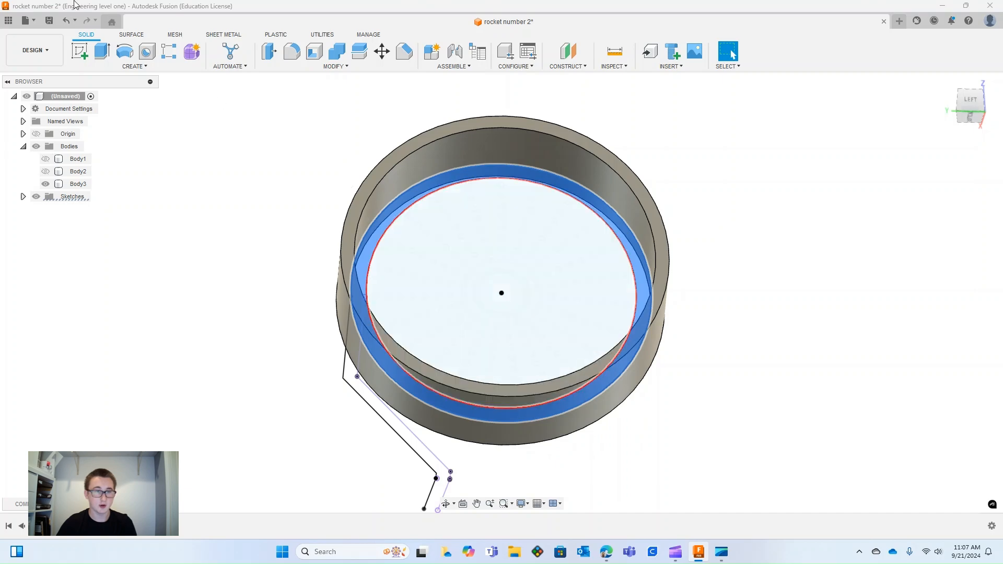
left_click(110, 58)
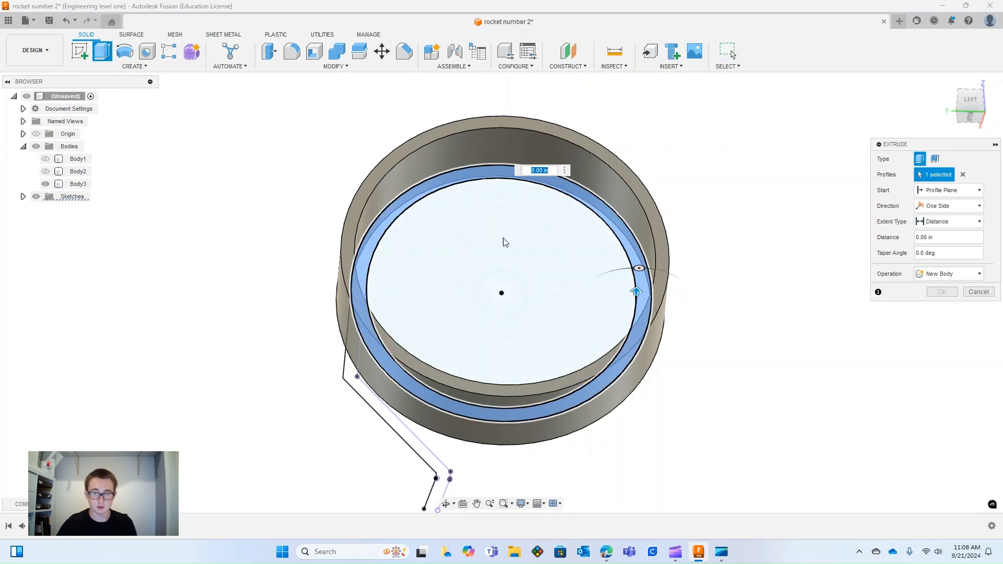
left_click_drag(637, 289, 637, 280)
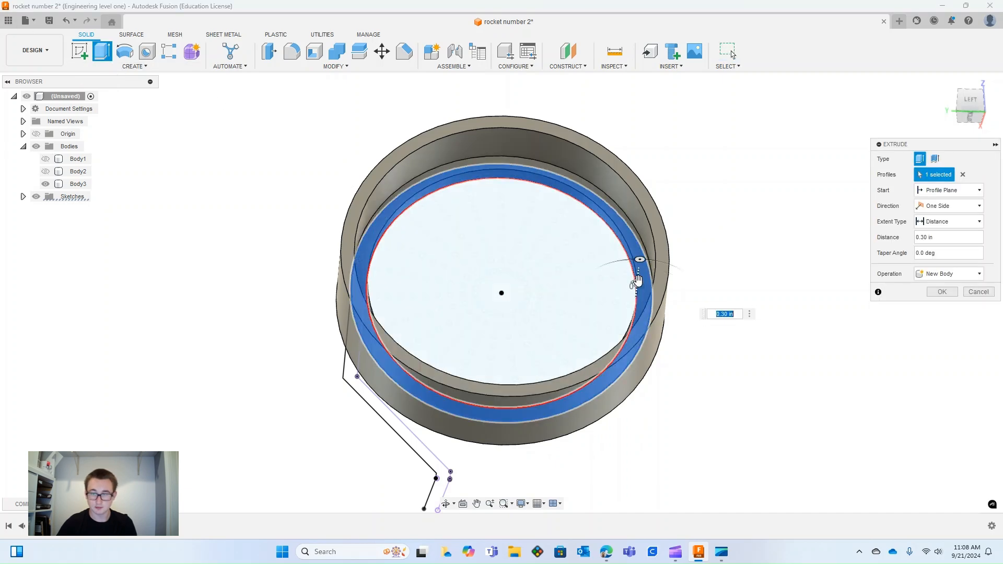
left_click(943, 292)
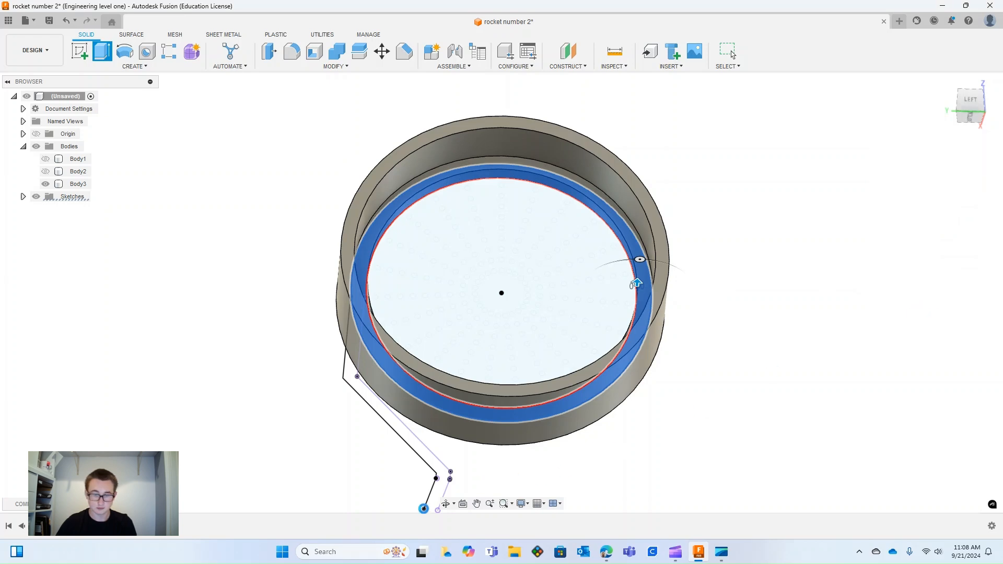
Examine the fit between the new inner ring and the collar's inner wall, toggling the ring's visibility for comparison
left_click(445, 503)
left_click_drag(444, 481, 646, 477)
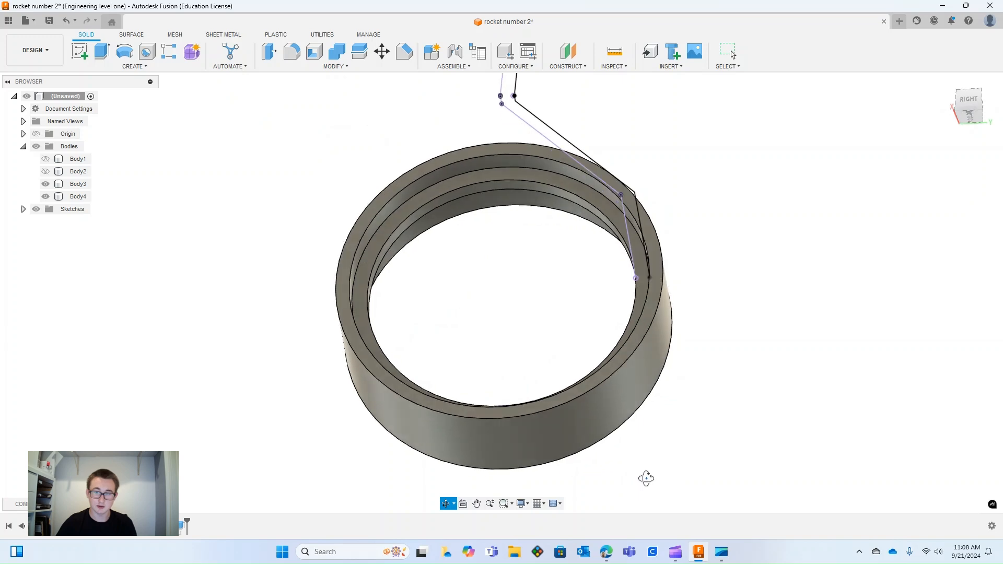
key("Escape")
left_click(45, 196)
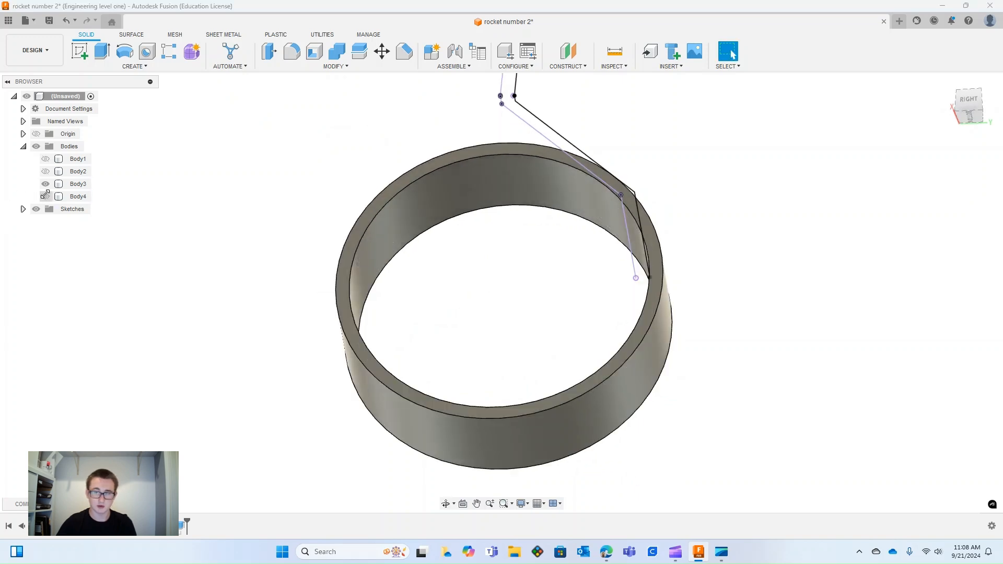
left_click(45, 196)
scroll(484, 173, "up", 8)
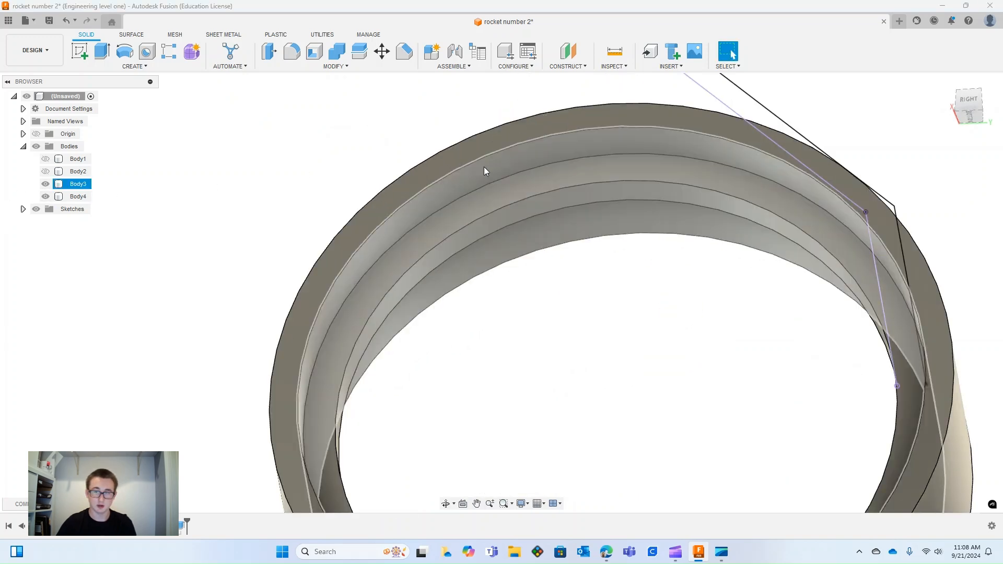
scroll(472, 196, "down", 10)
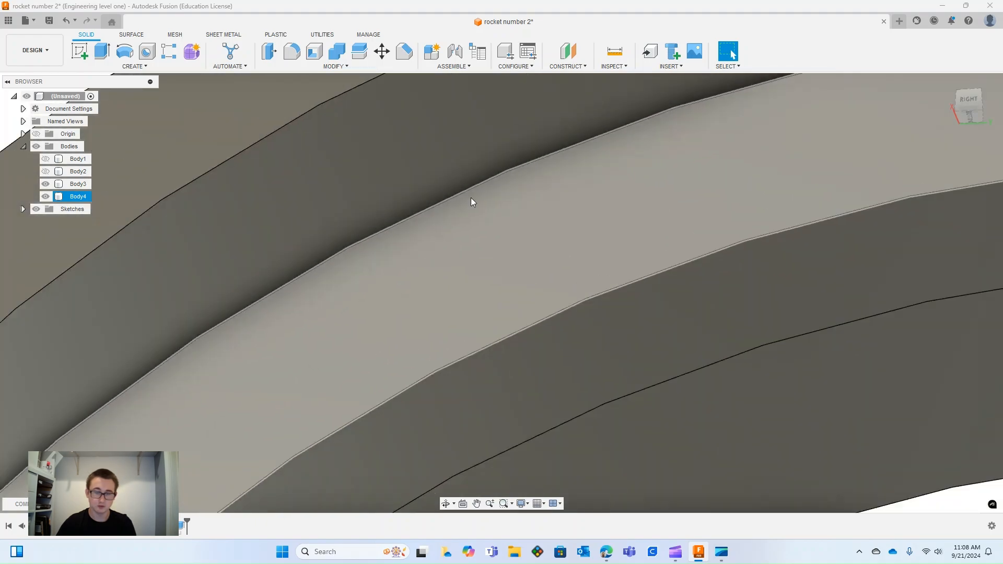
Reopen the inner ring's sketch and delete the outer circle drawn along the plate's edge
key("ctrl+z")
key("ctrl+z")
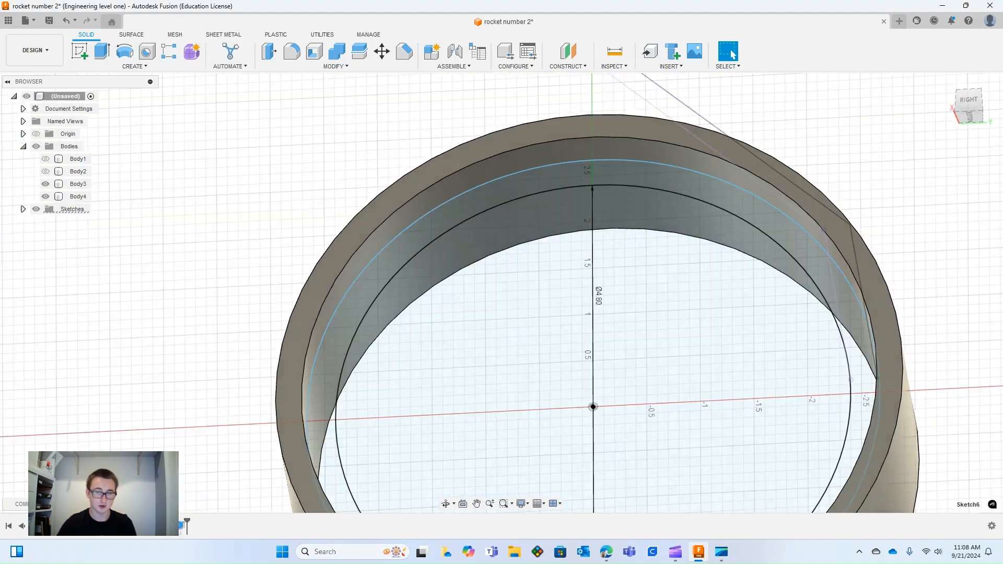
scroll(591, 108, "up", 10)
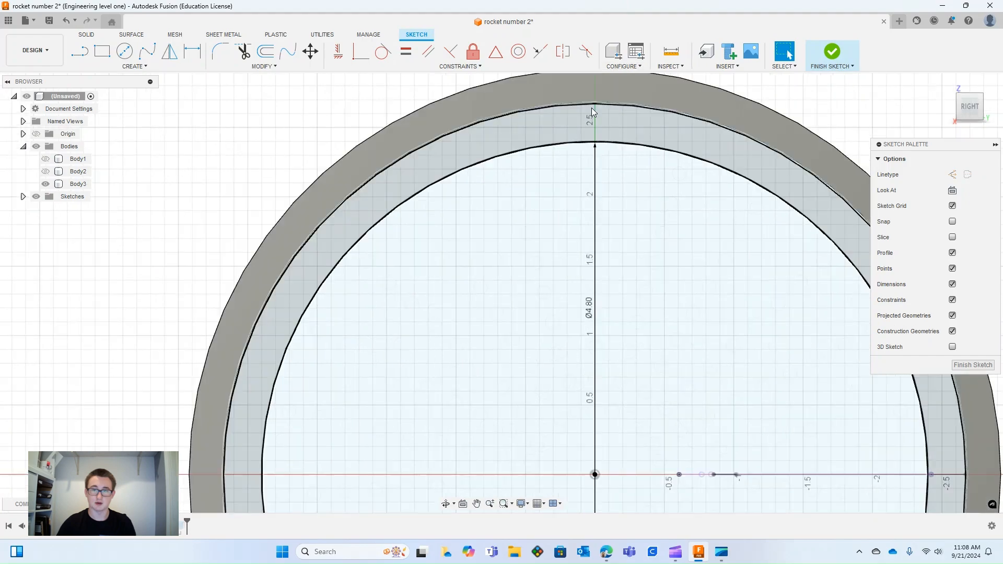
scroll(581, 106, "up", 1)
scroll(581, 106, "down", 1)
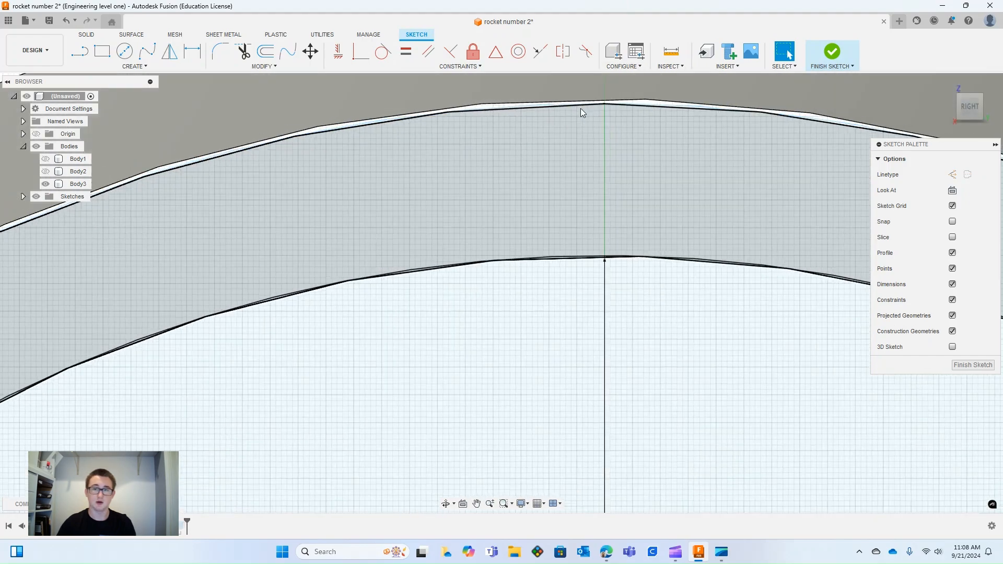
left_click(580, 105)
left_click_drag(579, 106, 616, 557)
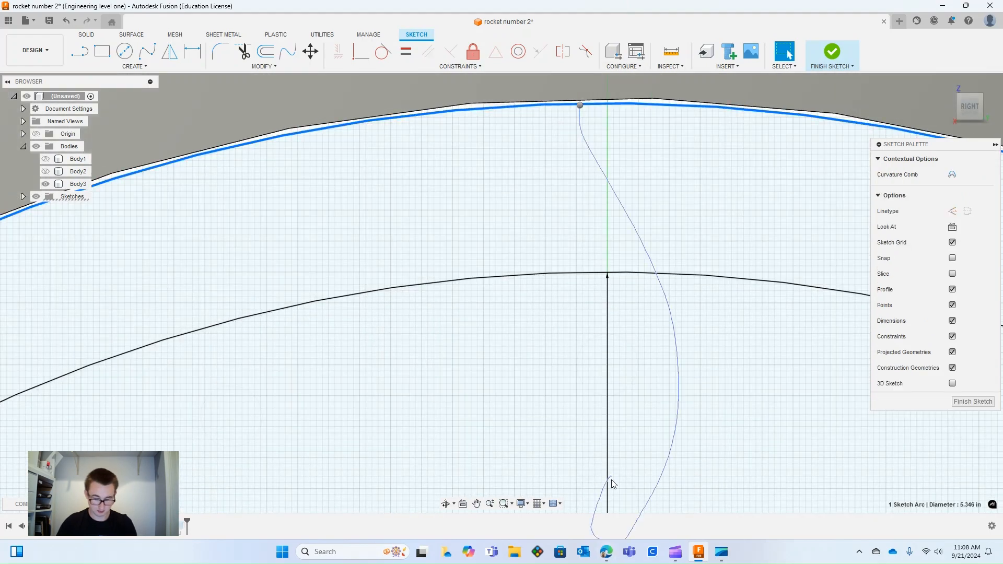
left_click_drag(613, 480, 618, 488)
left_click(632, 117)
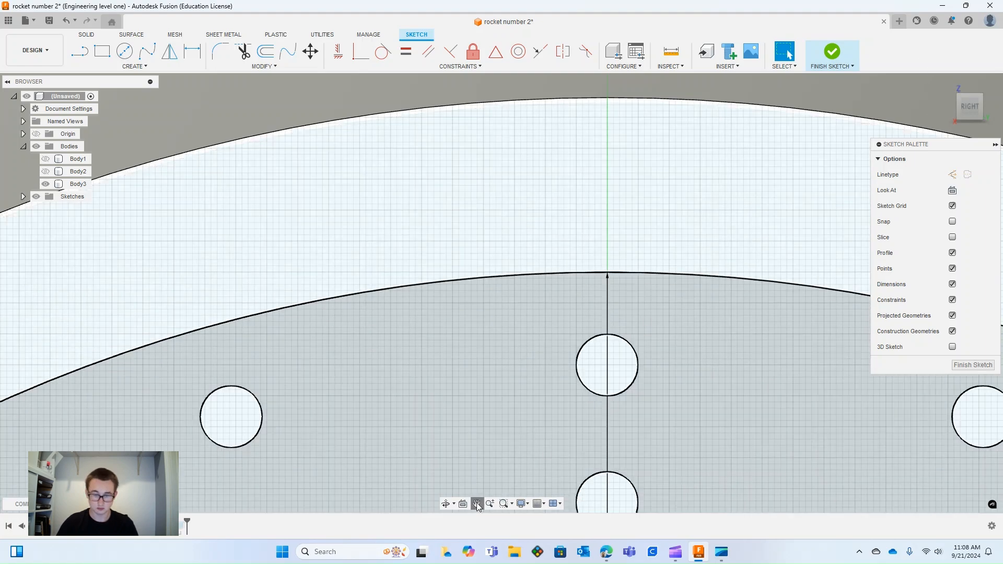
scroll(470, 248, "down", 10)
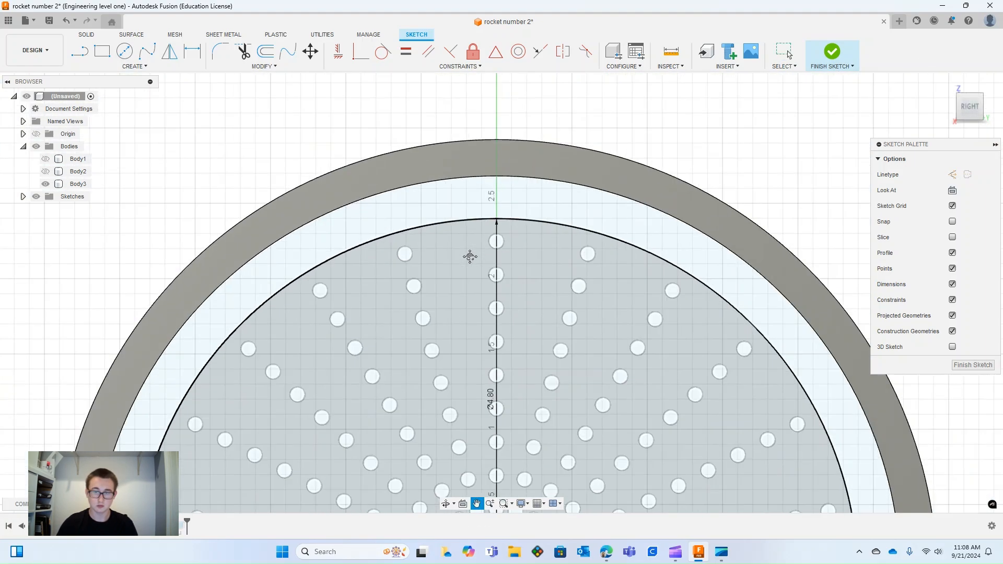
scroll(463, 355, "down", 5)
scroll(455, 361, "up", 4)
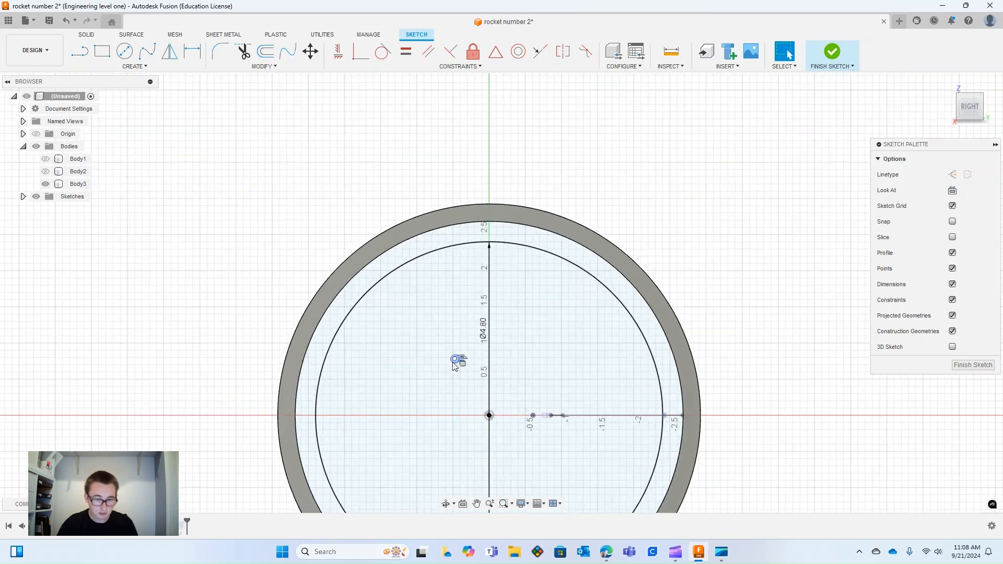
left_click(463, 504)
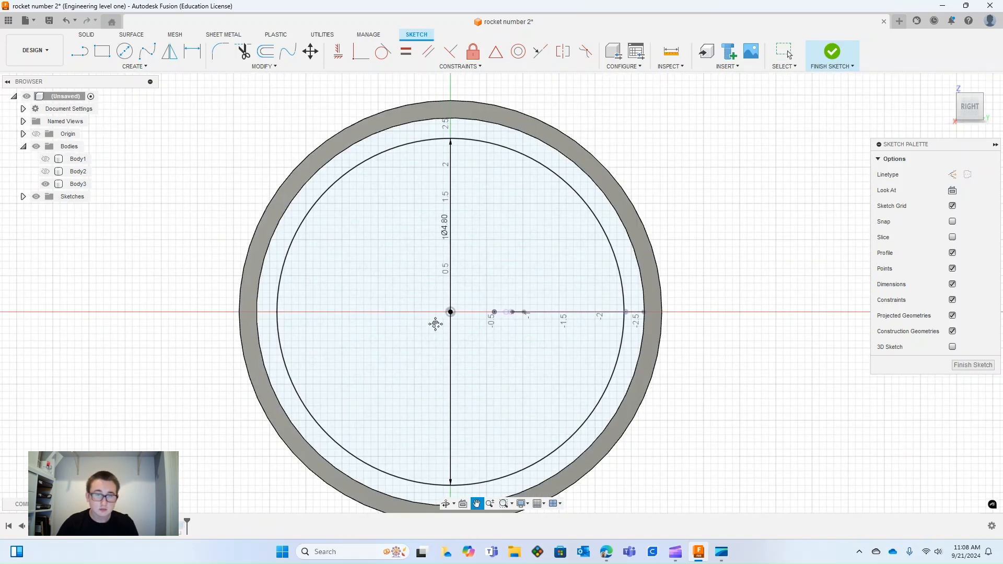
left_click(394, 134)
right_click(394, 134)
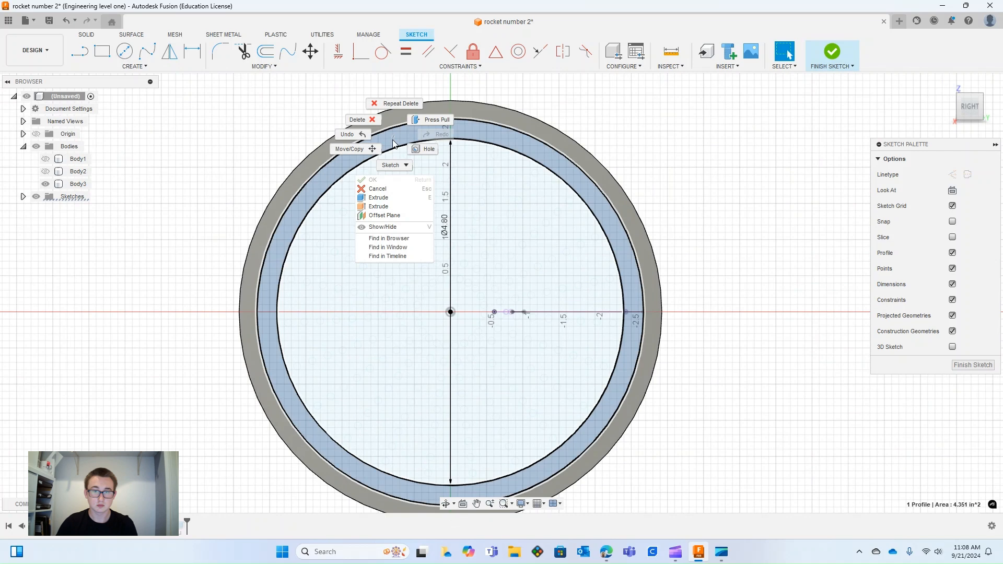
left_click(625, 164)
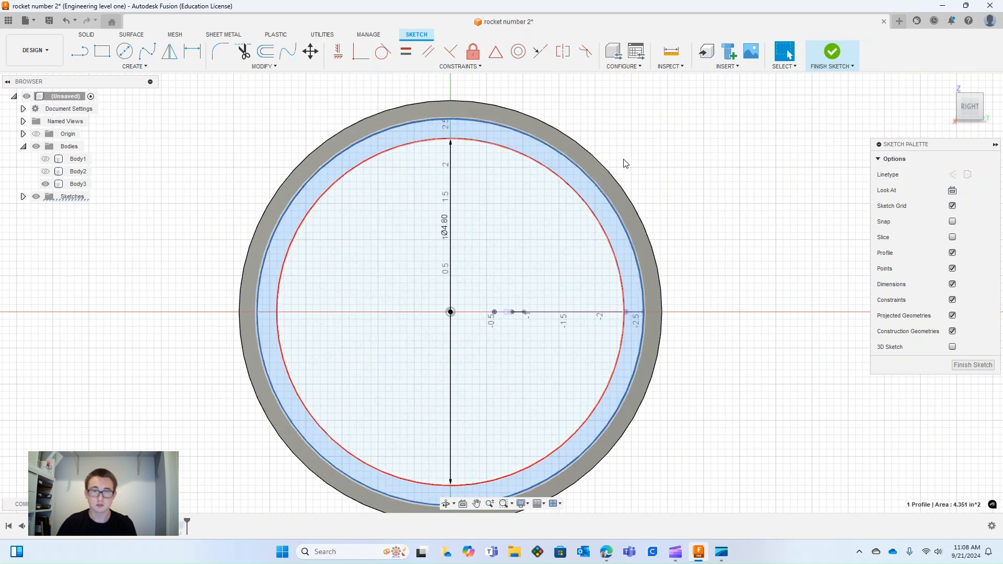
left_click(339, 123)
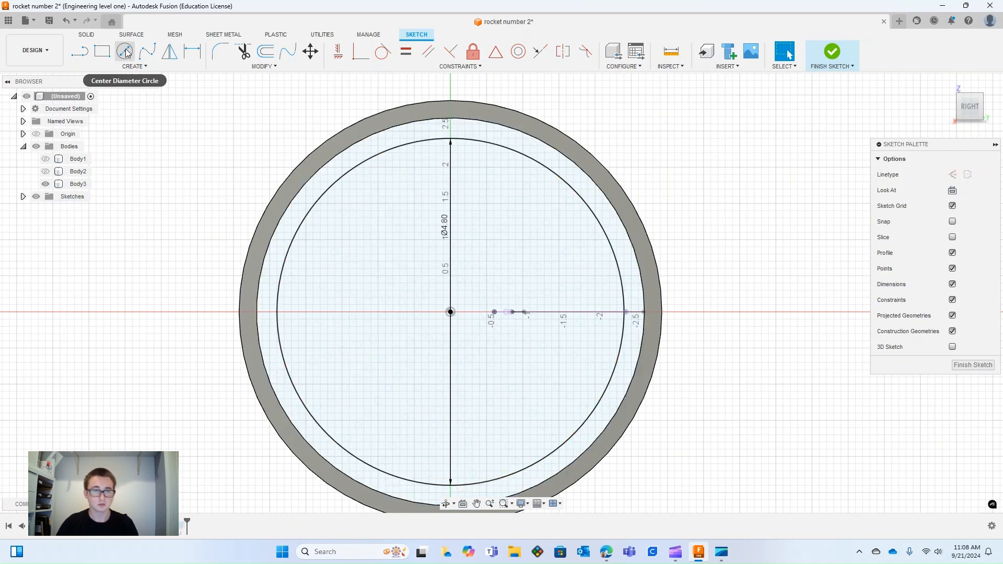
Try to draw an origin-centred circle out to the collar's inner edge
left_click(127, 53)
left_click(451, 312)
scroll(440, 121, "up", 3)
scroll(441, 121, "up", 6)
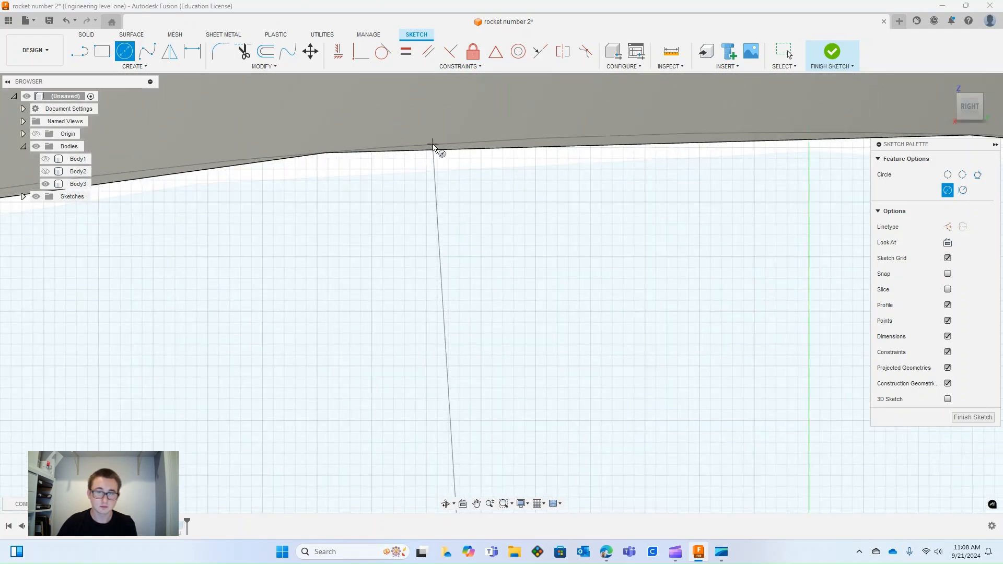
scroll(433, 147, "up", 2)
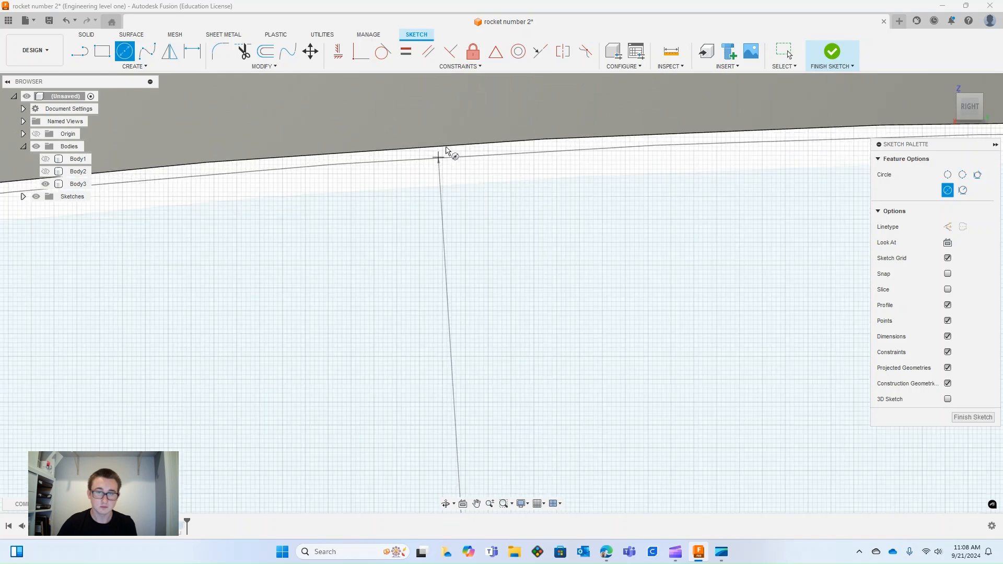
left_click(493, 158)
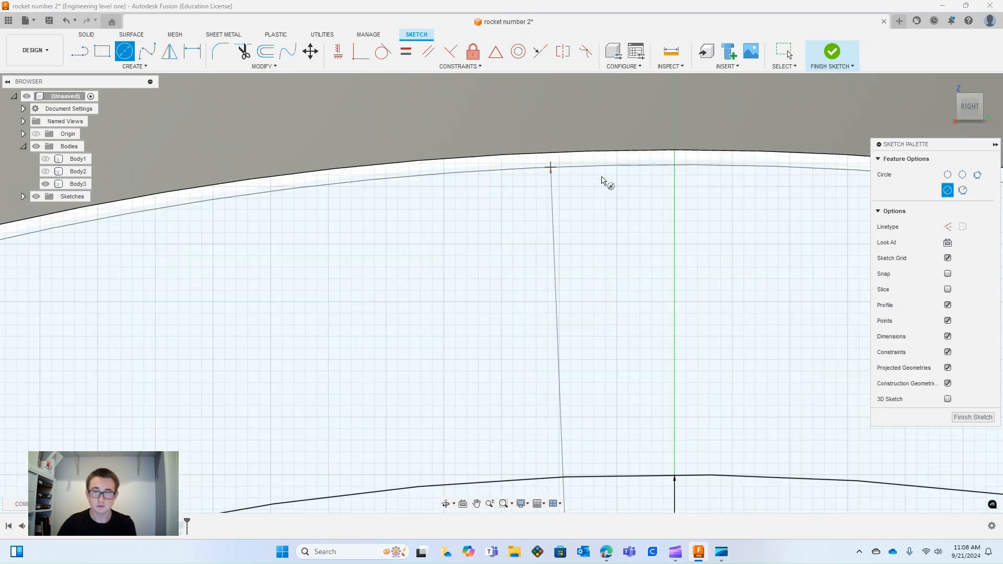
scroll(596, 178, "down", 4)
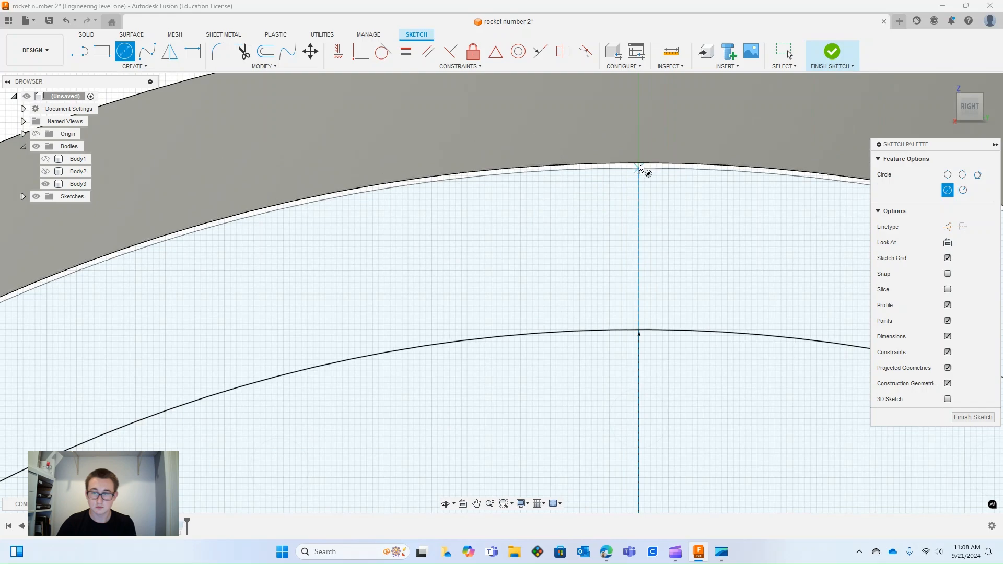
scroll(642, 168, "up", 5)
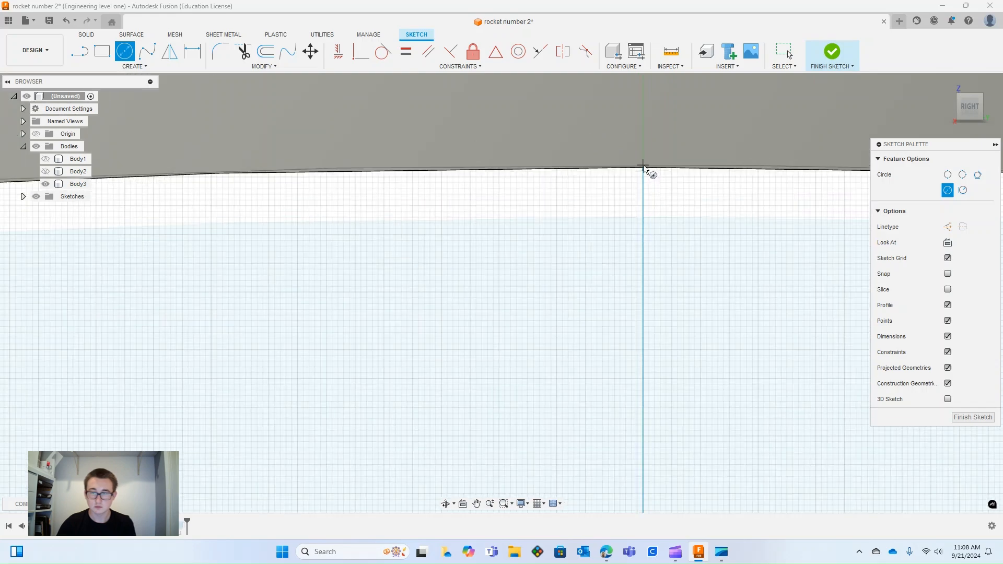
scroll(644, 168, "up", 3)
scroll(648, 141, "down", 4)
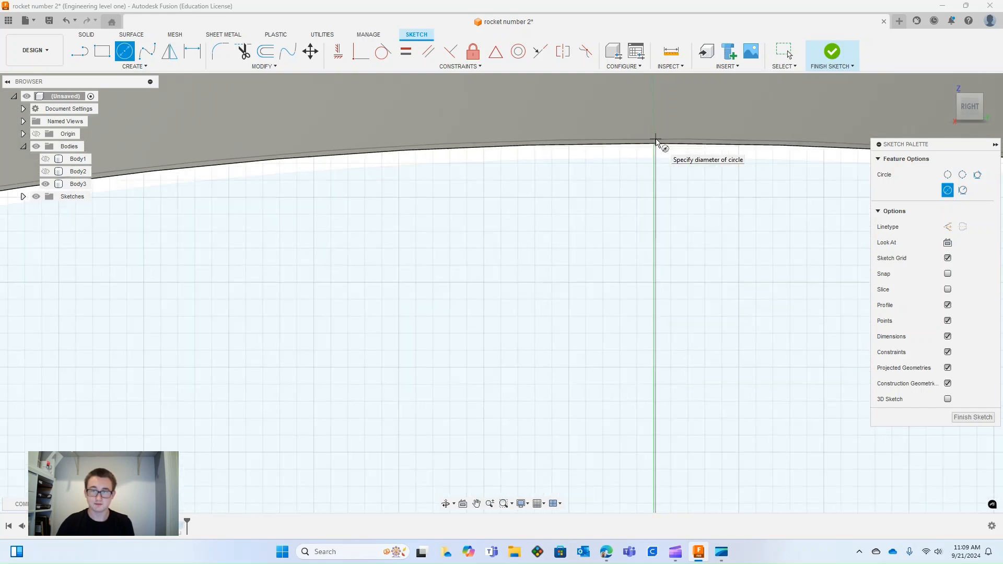
scroll(657, 142, "down", 6)
key("Escape")
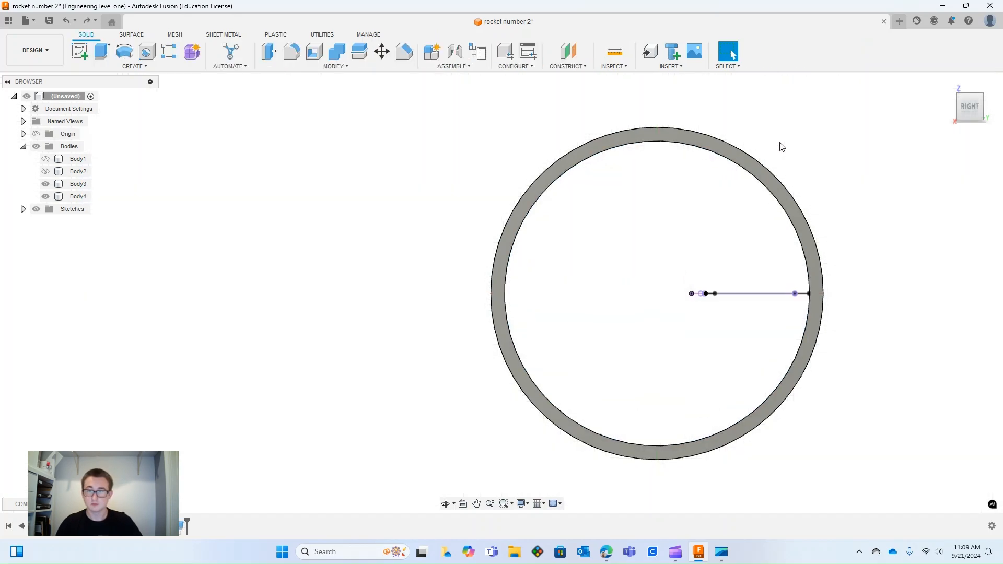
Undo the recent changes back through the inner ring's extrusion
key("ctrl+z")
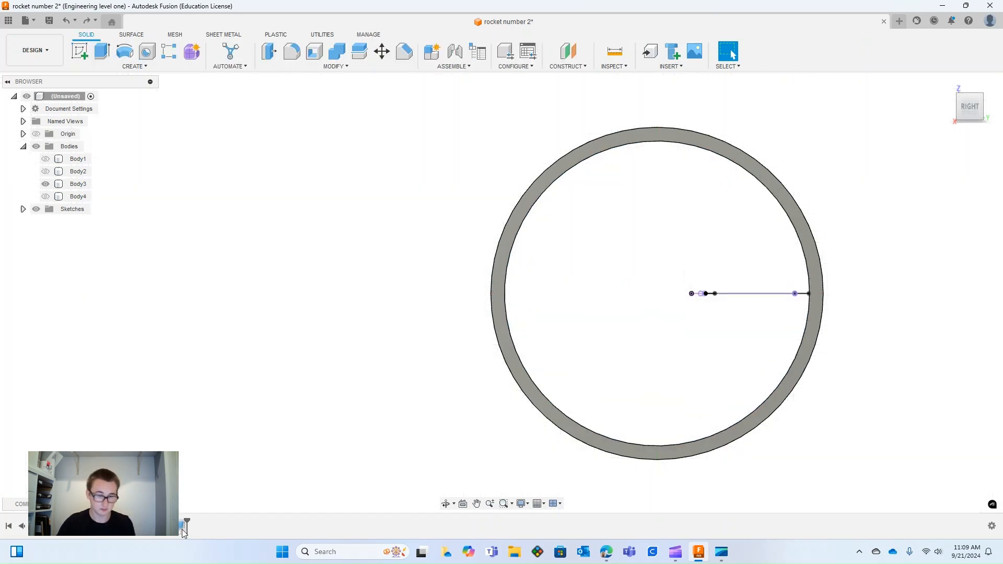
key("ctrl+z")
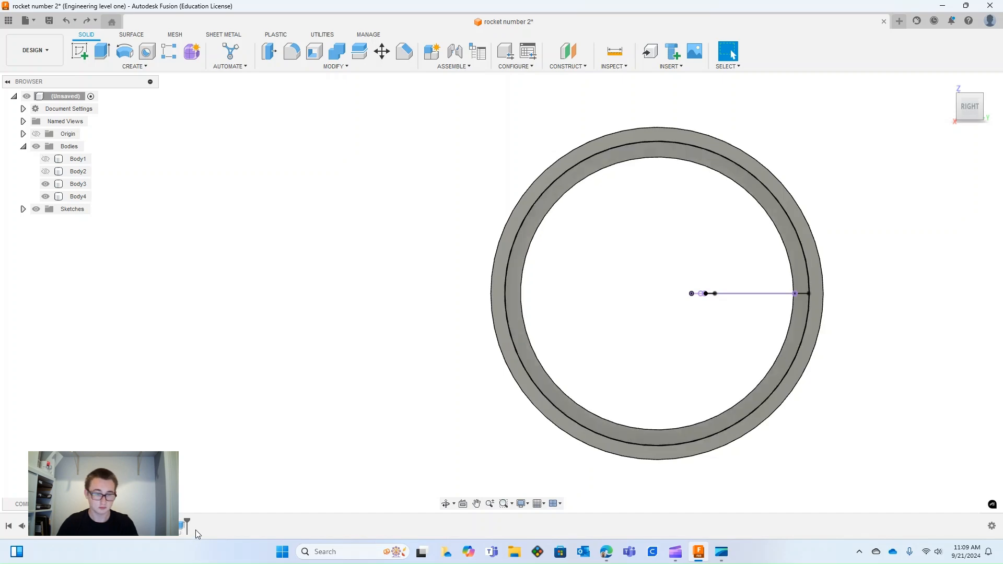
key("ctrl+z")
key("ctrl+z")
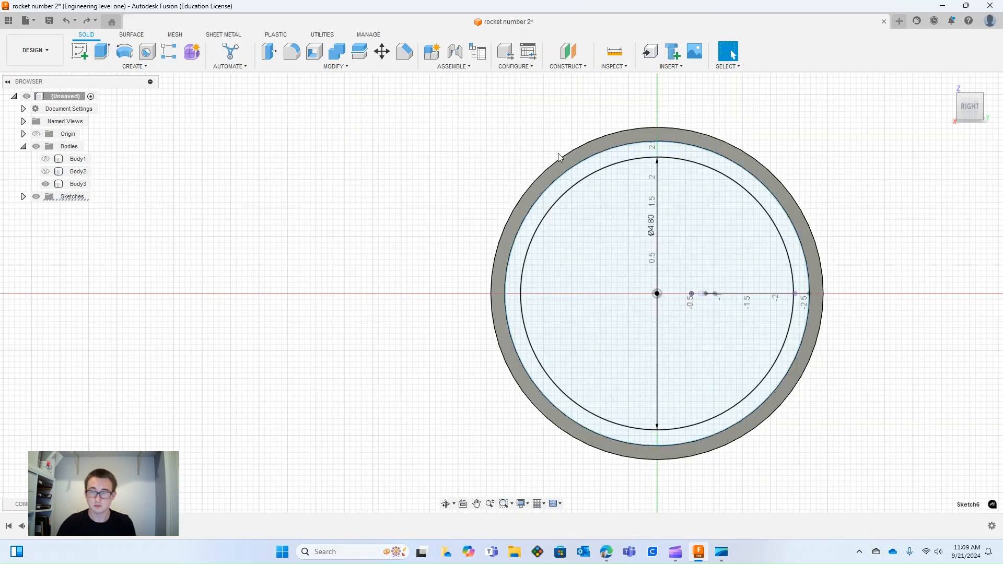
Reopen the ring sketch for editing and delete the remaining projected circle just inside the collar's inner edge
scroll(660, 162, "up", 10)
left_click(622, 128)
right_click(623, 127)
left_click(620, 126)
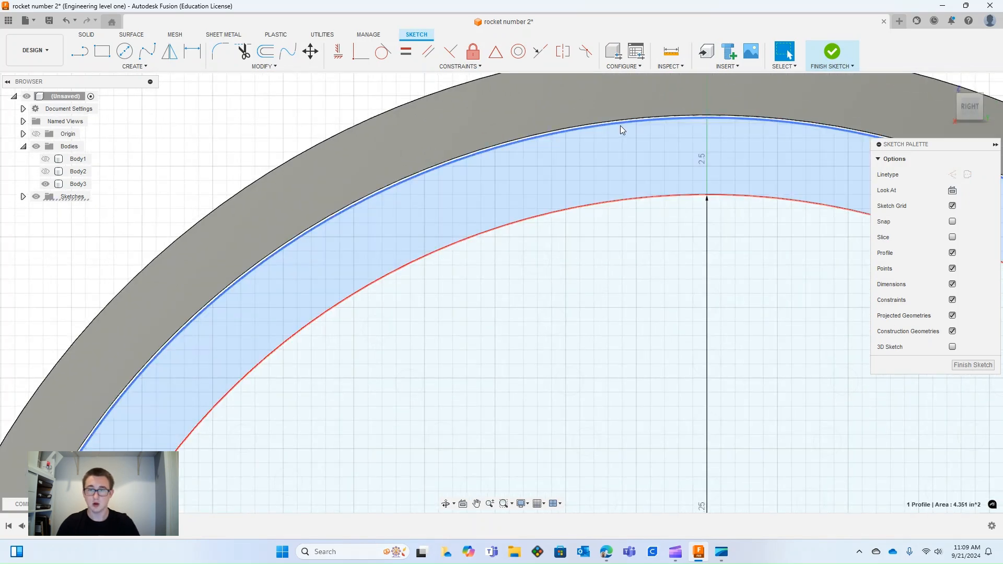
left_click(620, 127)
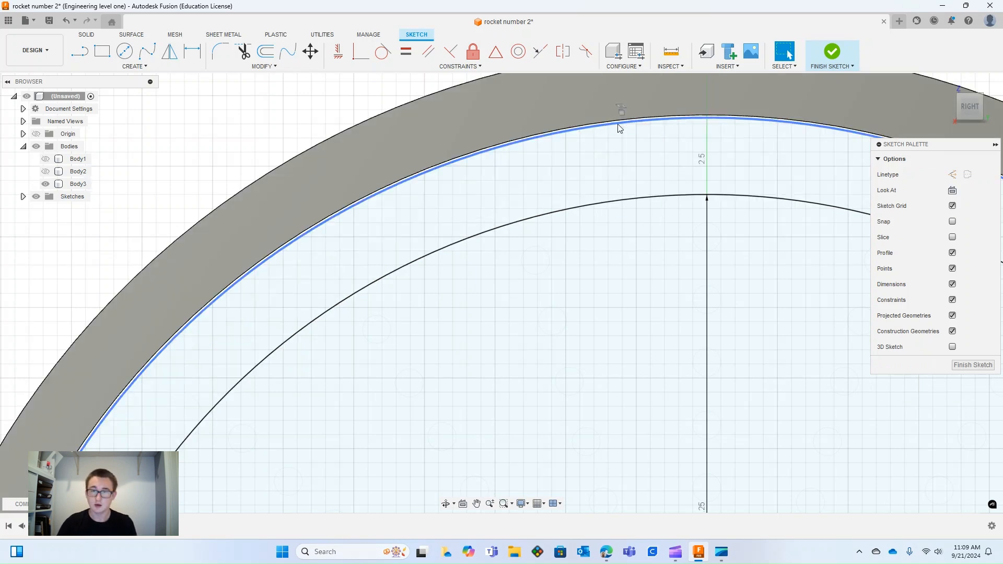
left_click(620, 128)
right_click(619, 127)
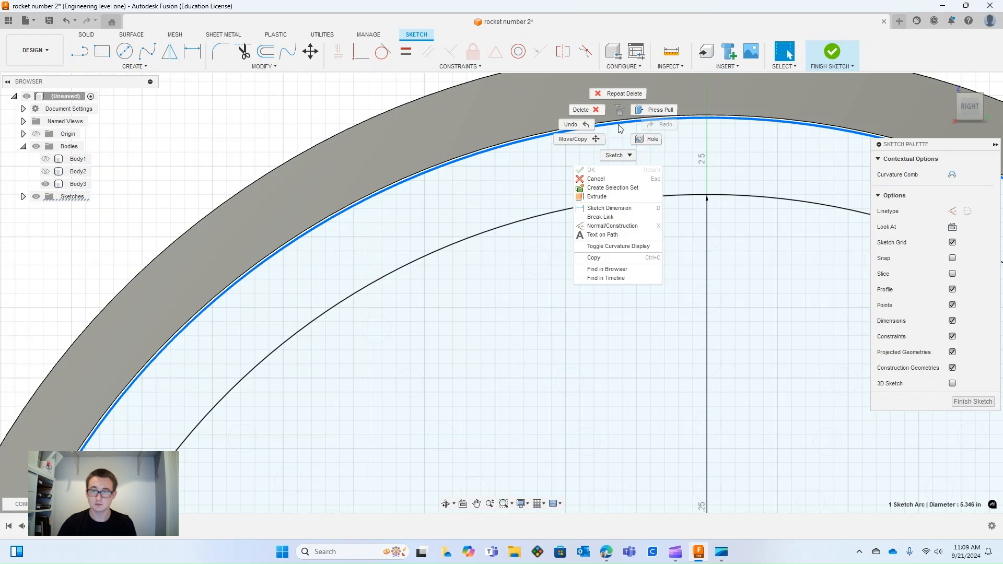
left_click(600, 109)
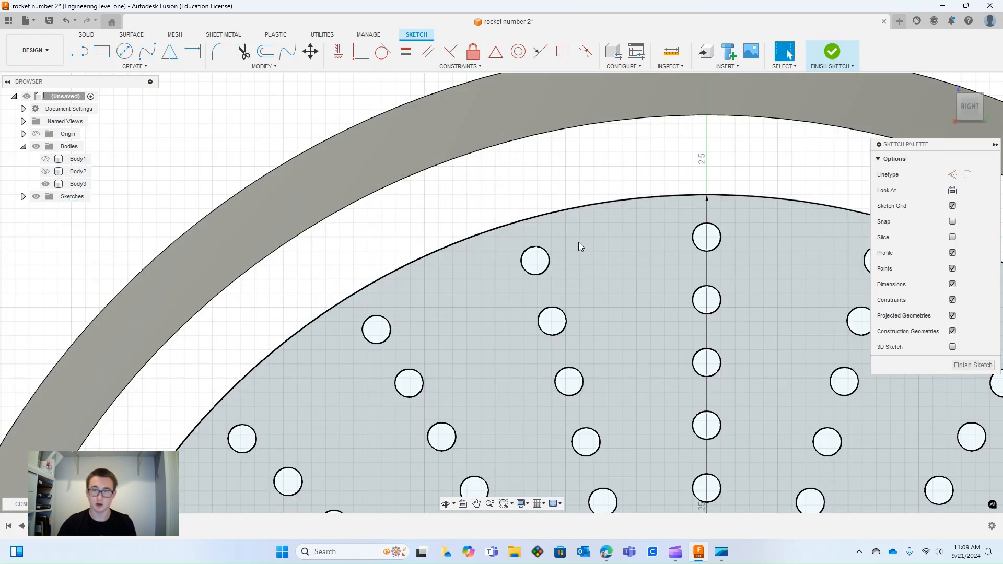
Project the collar's inner circular edge into the sketch with the projection link on, and finish the sketch
scroll(578, 243, "down", 3)
scroll(578, 243, "down", 3)
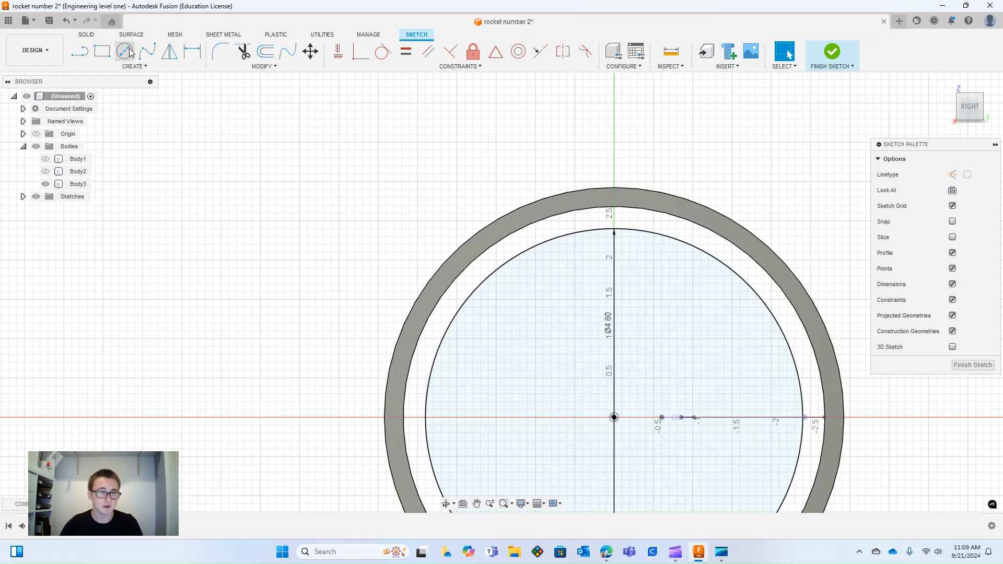
key("p")
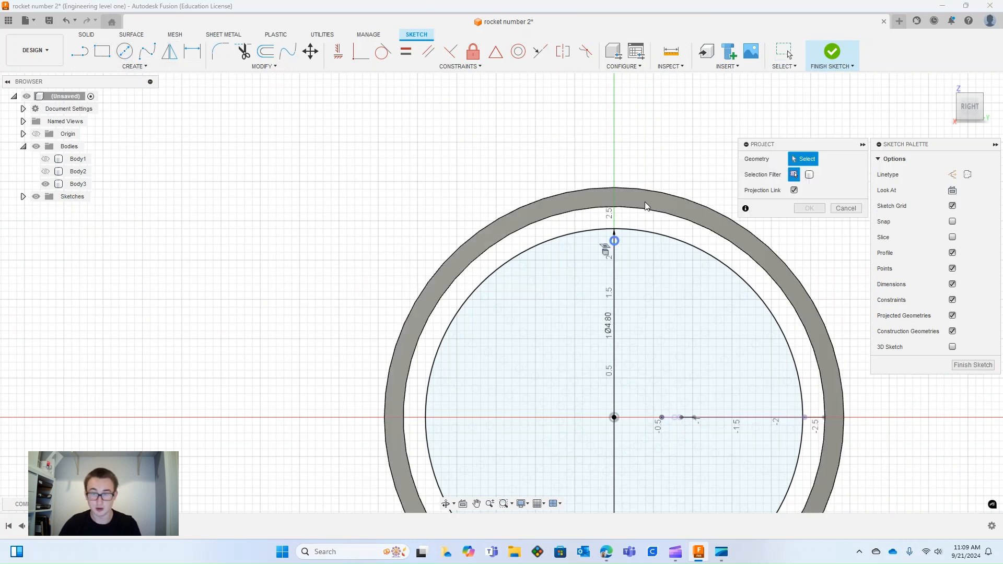
left_click(613, 211)
left_click(809, 207)
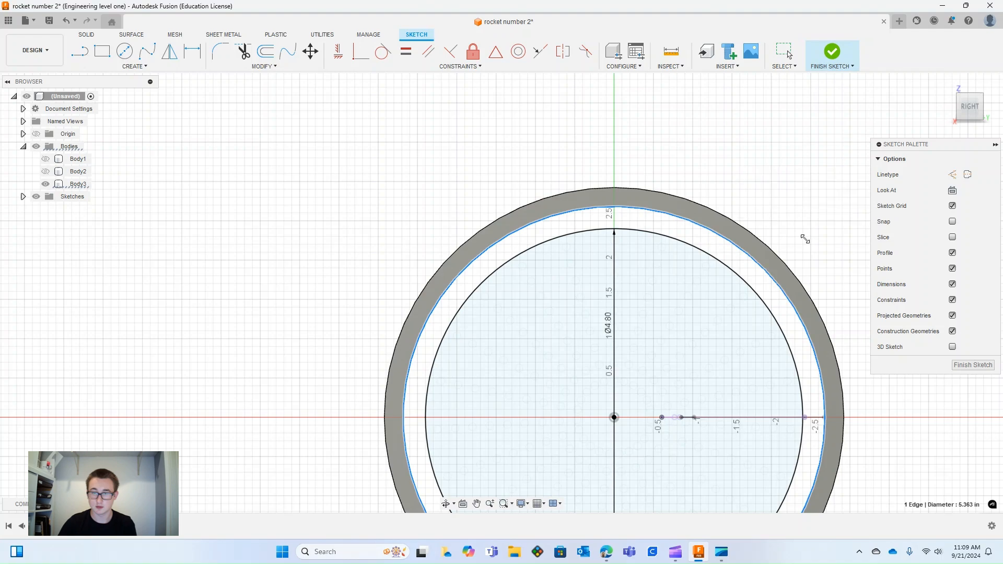
left_click(818, 57)
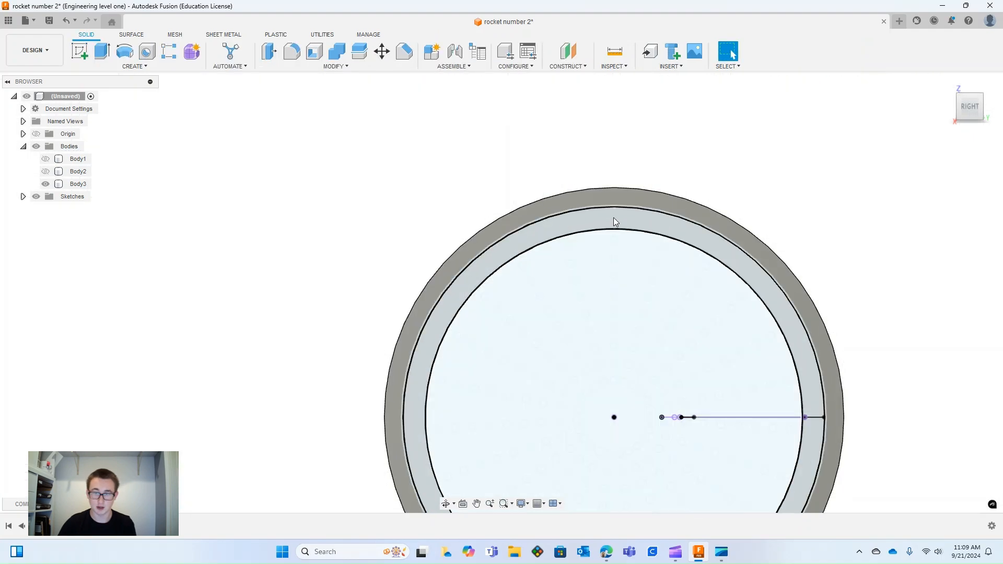
Extrude the narrow ring profile inside the collar 0.30 in to one side, joined to the collar body
left_click(613, 216)
left_click(445, 504)
left_click_drag(432, 398, 465, 371)
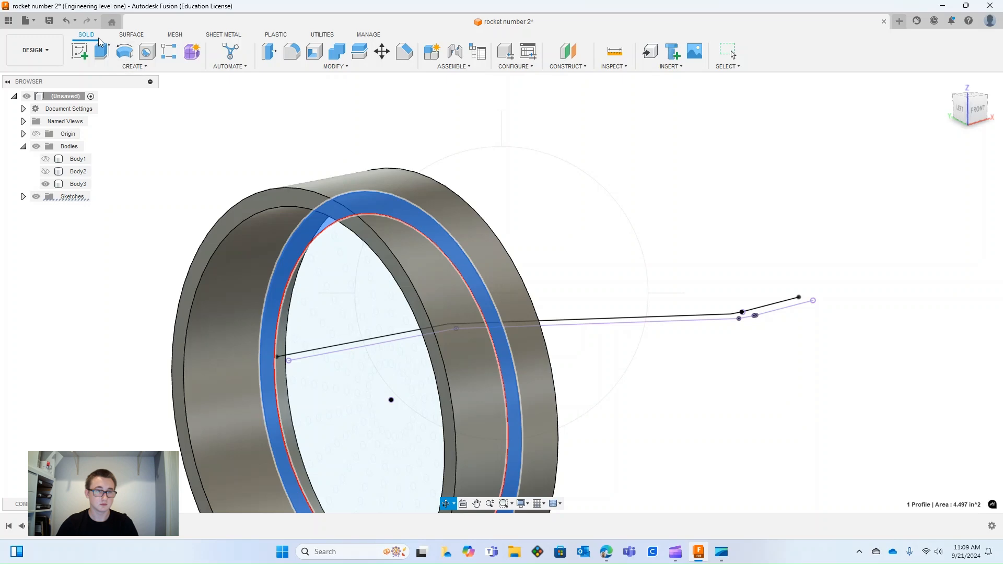
left_click(101, 52)
left_click(305, 246)
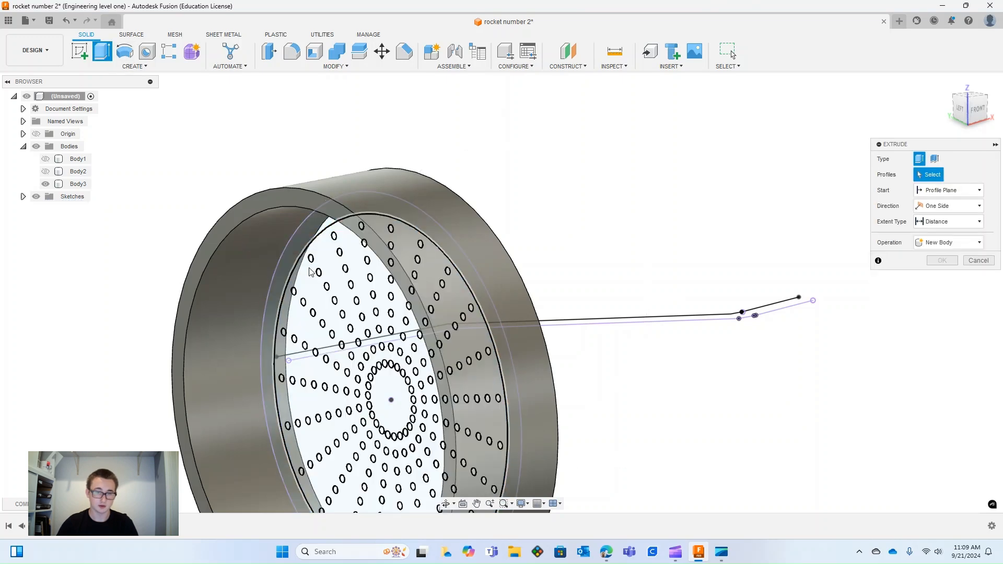
left_click(301, 230)
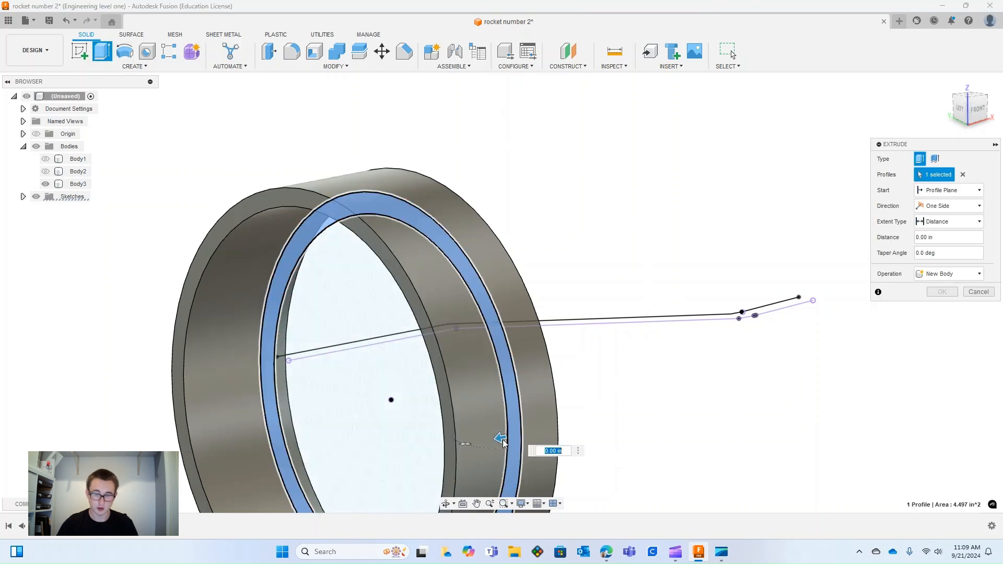
left_click_drag(497, 439, 492, 443)
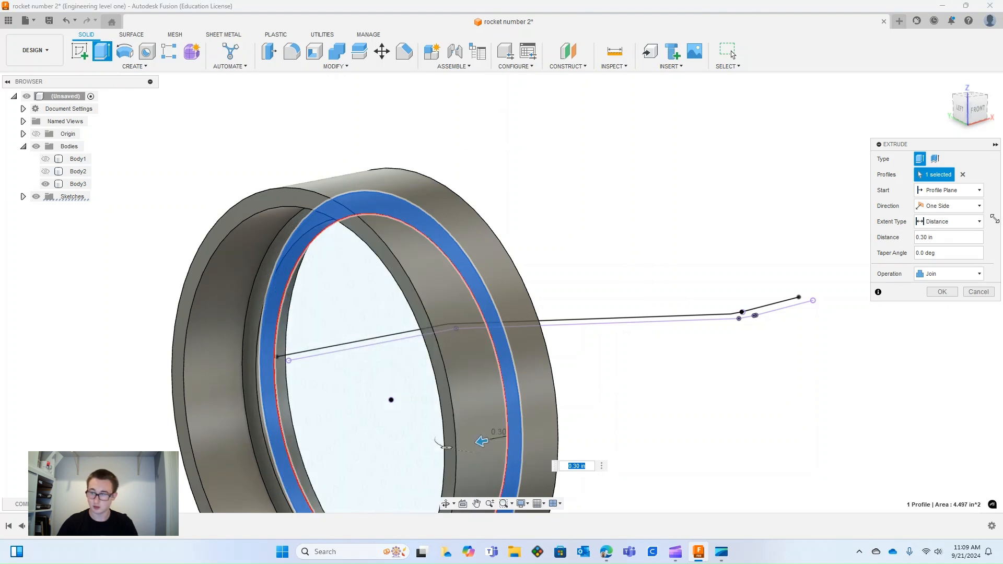
left_click(941, 291)
Make Body1 and Body2 visible again alongside the collar
scroll(676, 353, "down", 3)
scroll(641, 392, "up", 2)
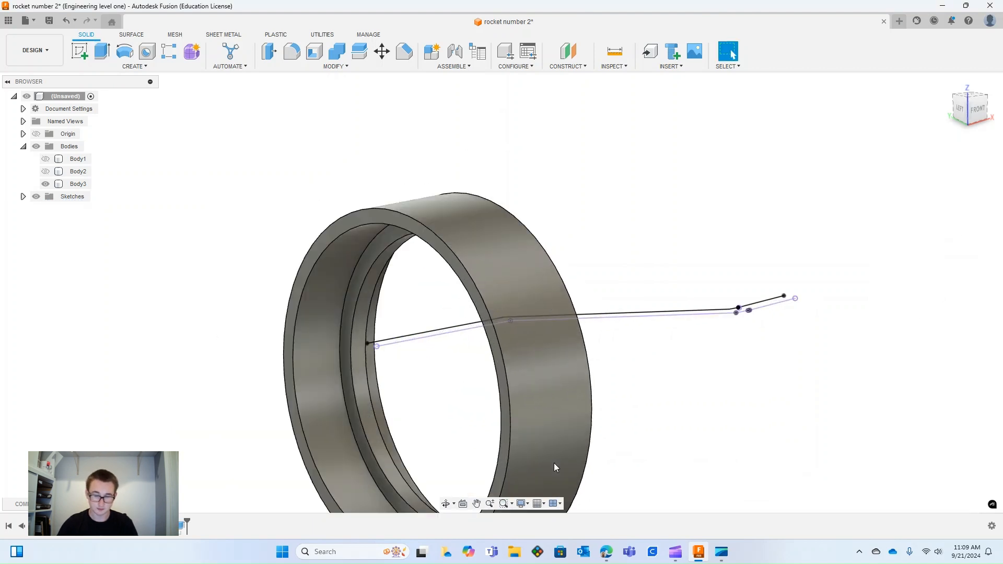
left_click(445, 503)
left_click_drag(449, 481, 311, 443)
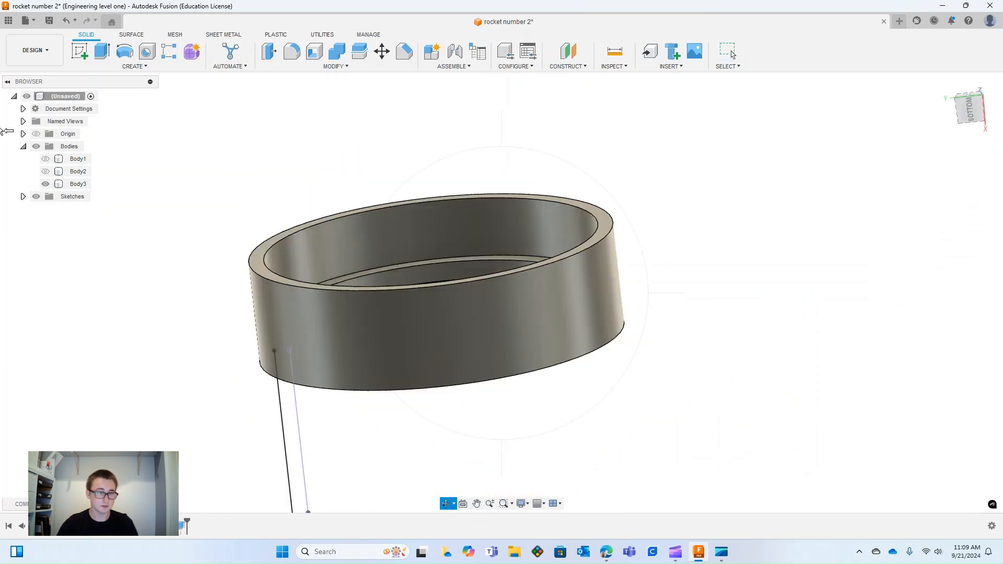
left_click(45, 159)
left_click(45, 171)
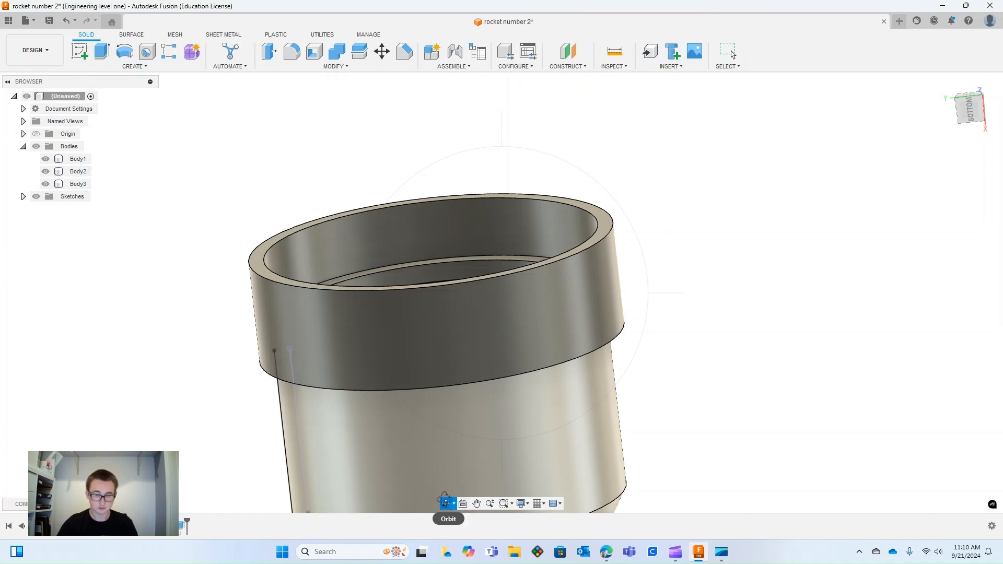
Examine how the collar, its inner ring and the perforated injector plate fit together on the nozzle from several angles
left_click(445, 502)
left_click_drag(417, 448, 403, 263)
scroll(440, 191, "down", 4)
scroll(444, 190, "up", 4)
scroll(444, 188, "down", 4)
scroll(285, 156, "down", 3)
scroll(285, 157, "down", 4)
scroll(421, 112, "up", 3)
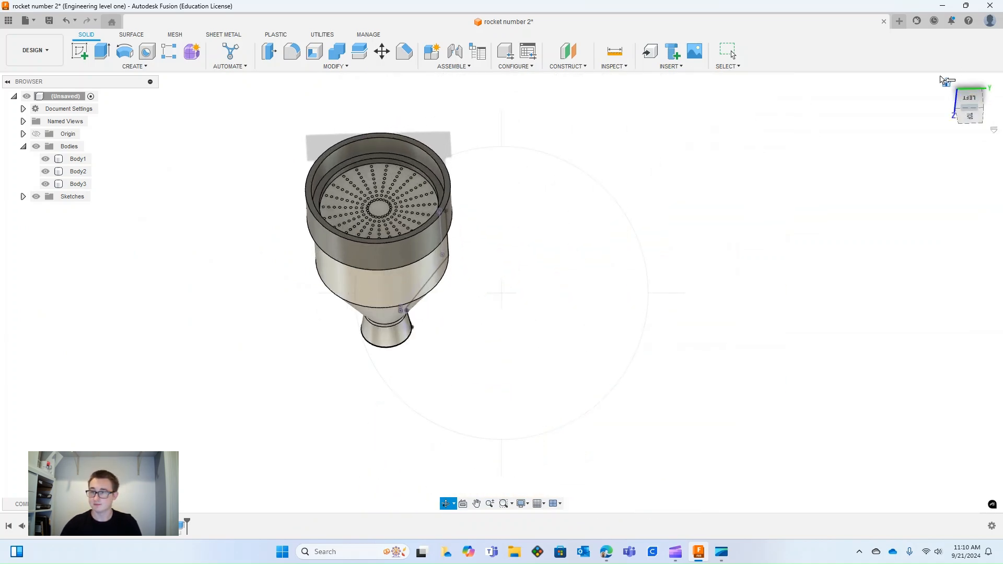
left_click(946, 81)
left_click_drag(453, 414, 578, 376)
scroll(575, 296, "up", 3)
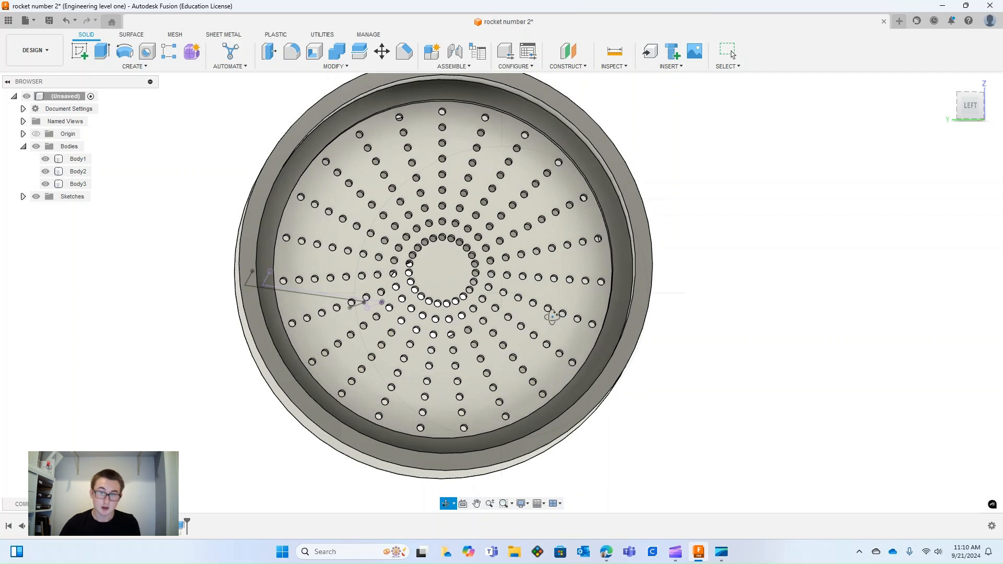
Assign the aluminum physical material to the collar body, Body3
right_click(83, 185)
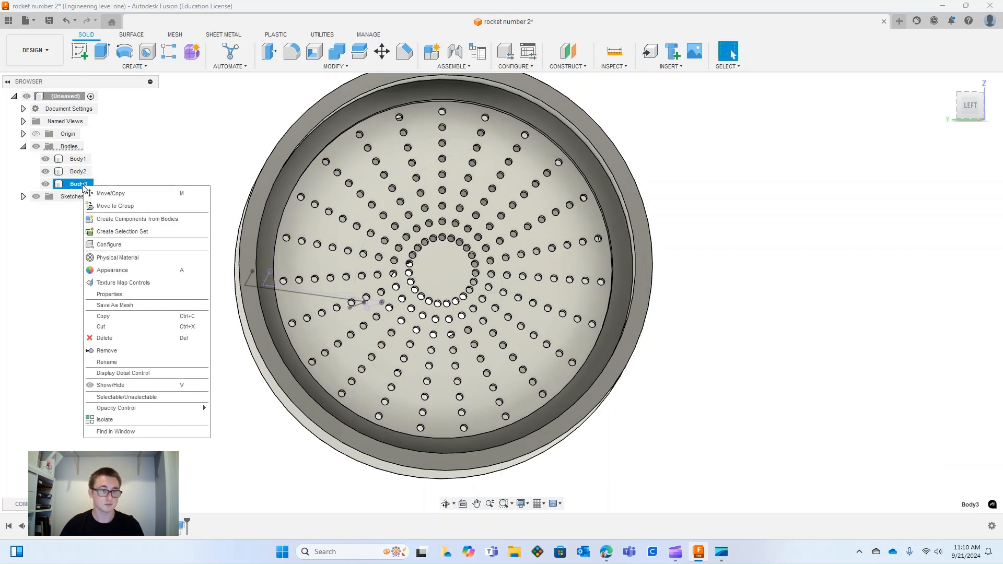
left_click(103, 262)
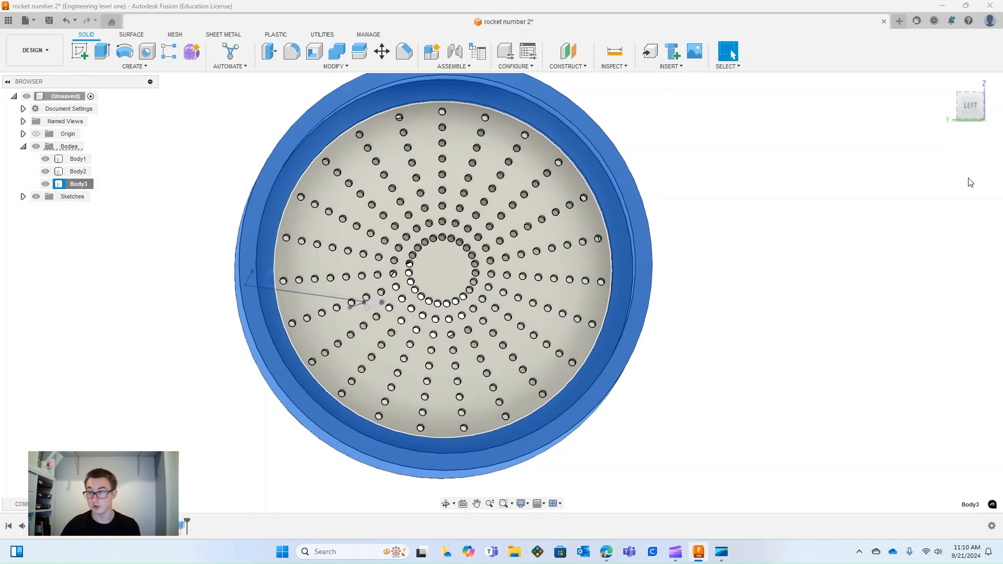
left_click_drag(882, 184, 609, 157)
left_click(985, 488)
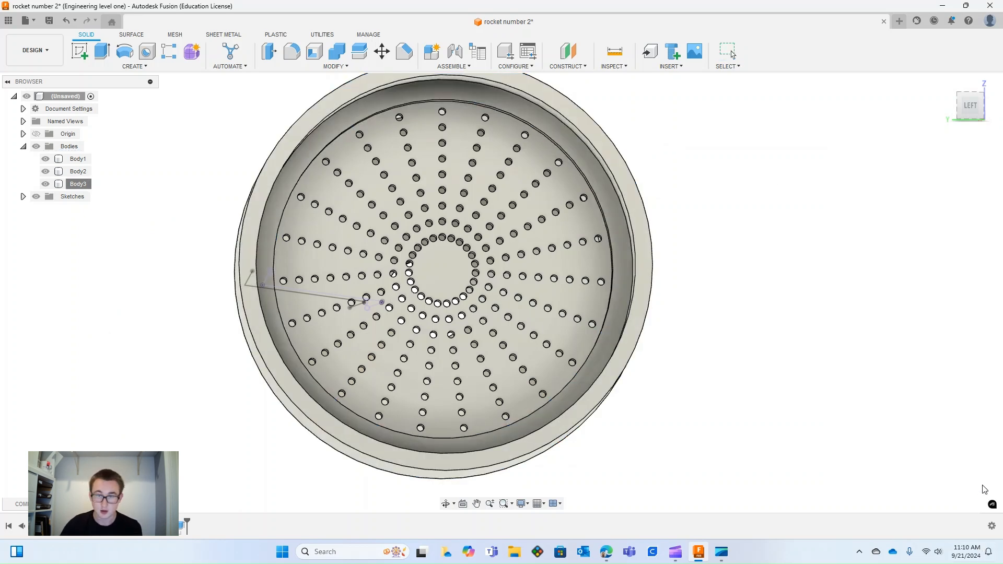
scroll(488, 275, "down", 3)
scroll(507, 262, "up", 3)
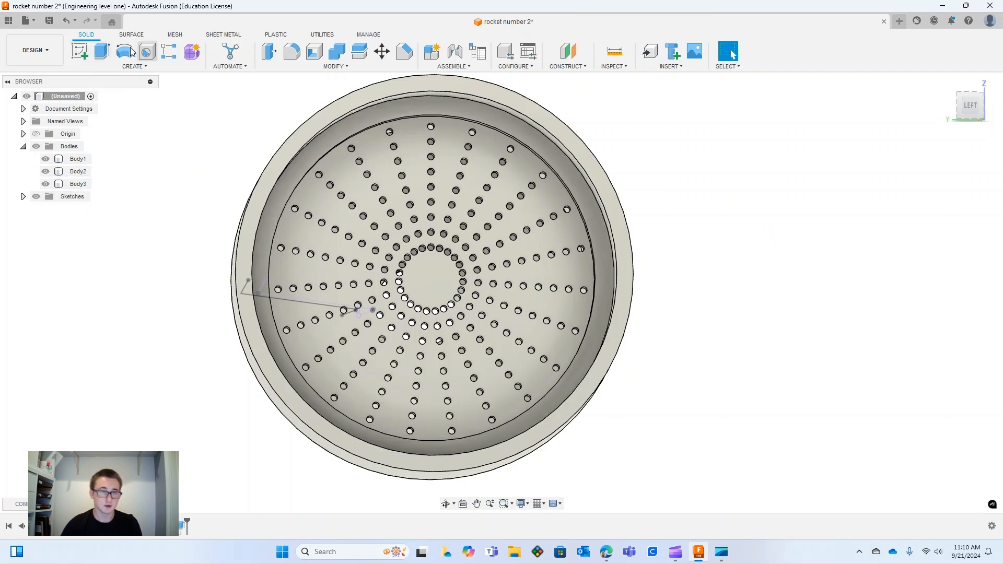
left_click(79, 51)
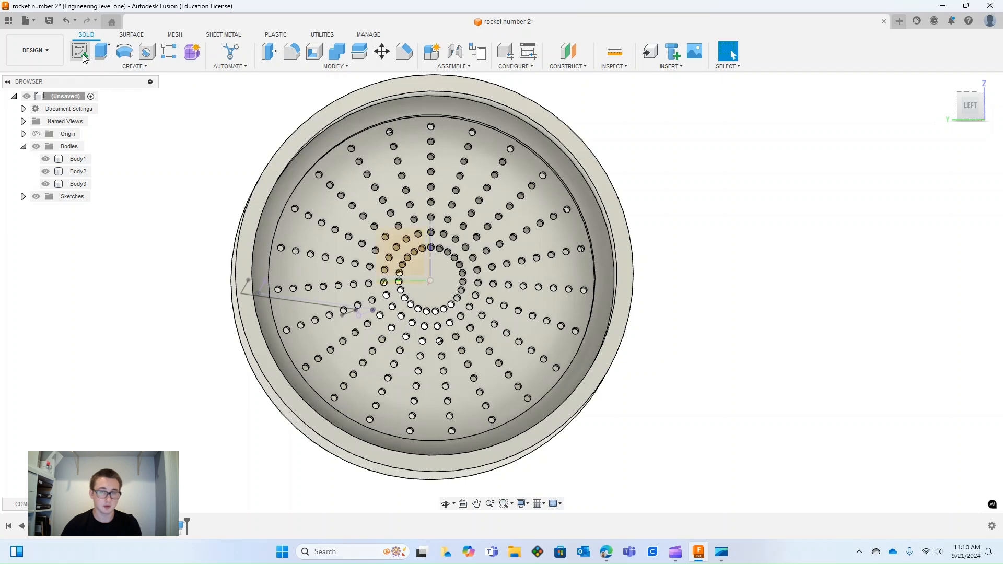
left_click(405, 243)
left_click(613, 330)
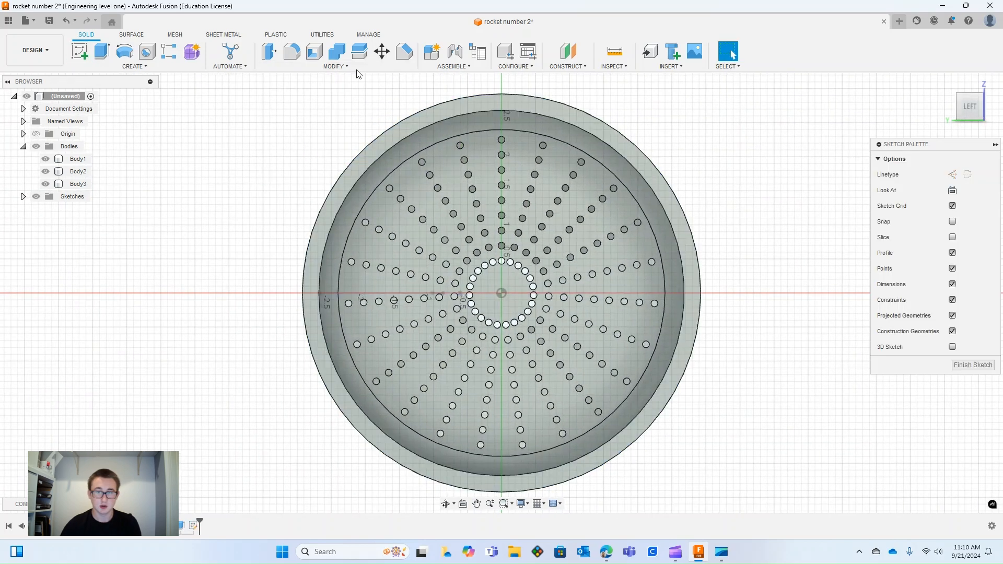
key("p")
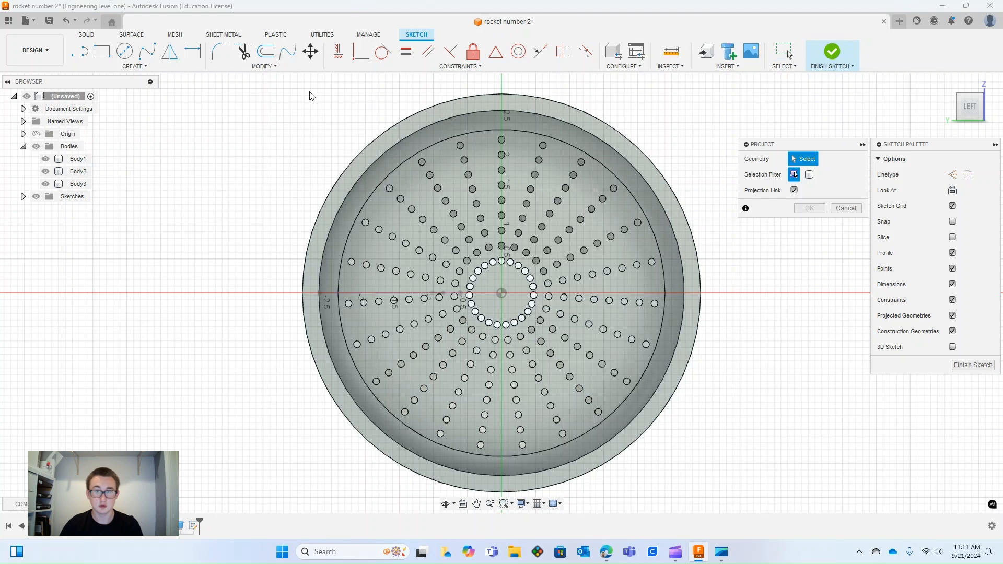
left_click(482, 104)
left_click(486, 121)
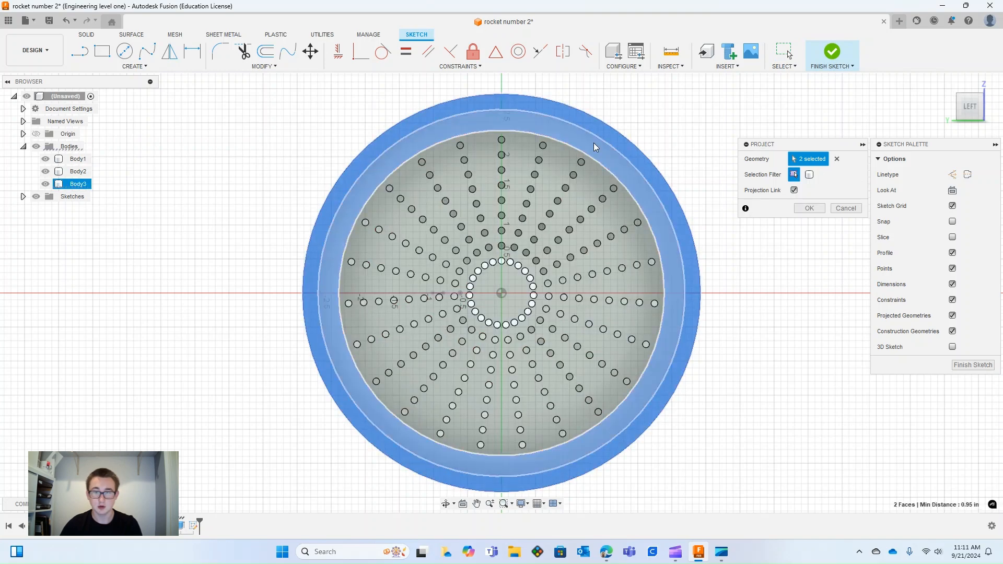
left_click(598, 174)
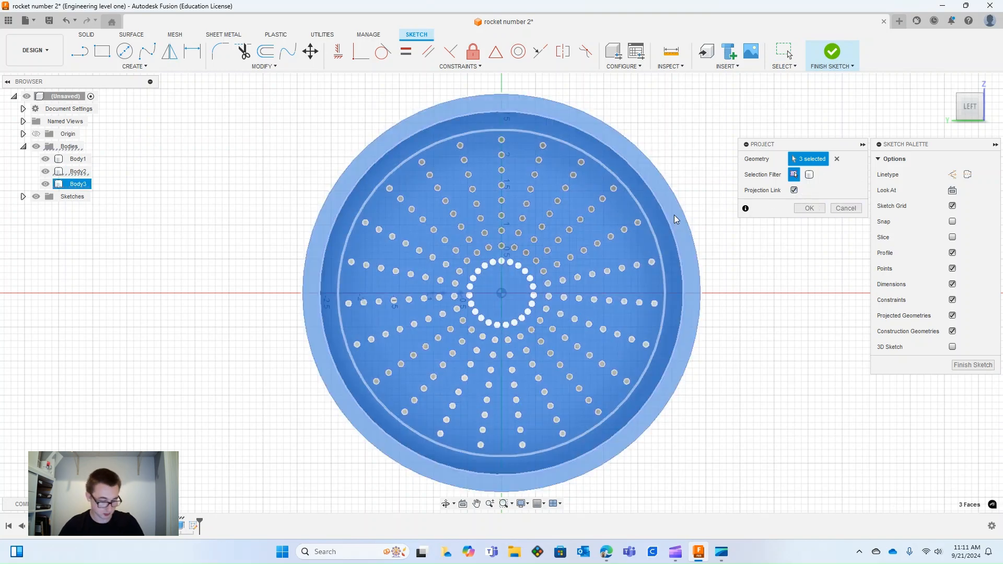
key("Escape")
key("ctrl+z")
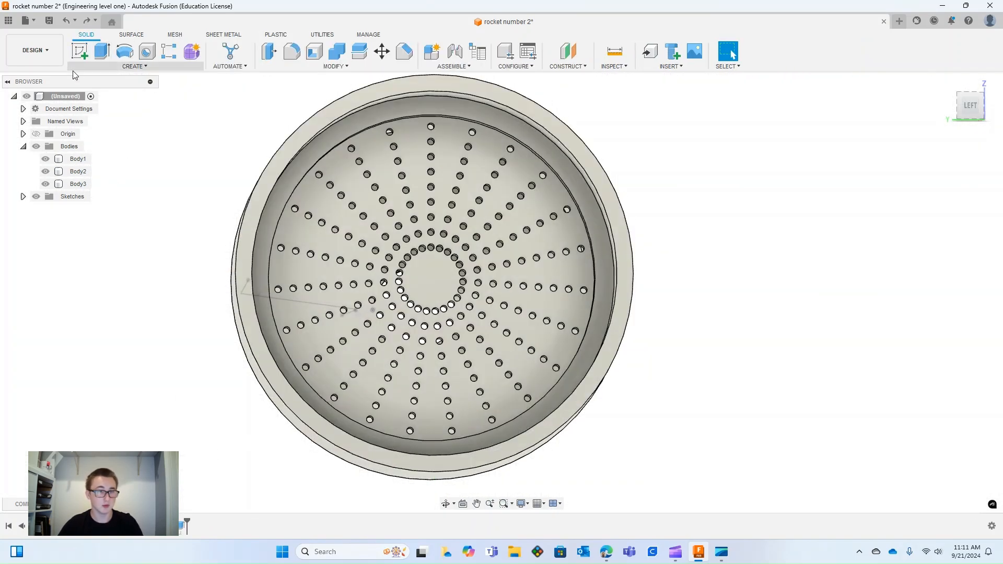
Start a sketch on the collar's open end face and project that face's circular edges with the projection link on
left_click(79, 51)
left_click(328, 117)
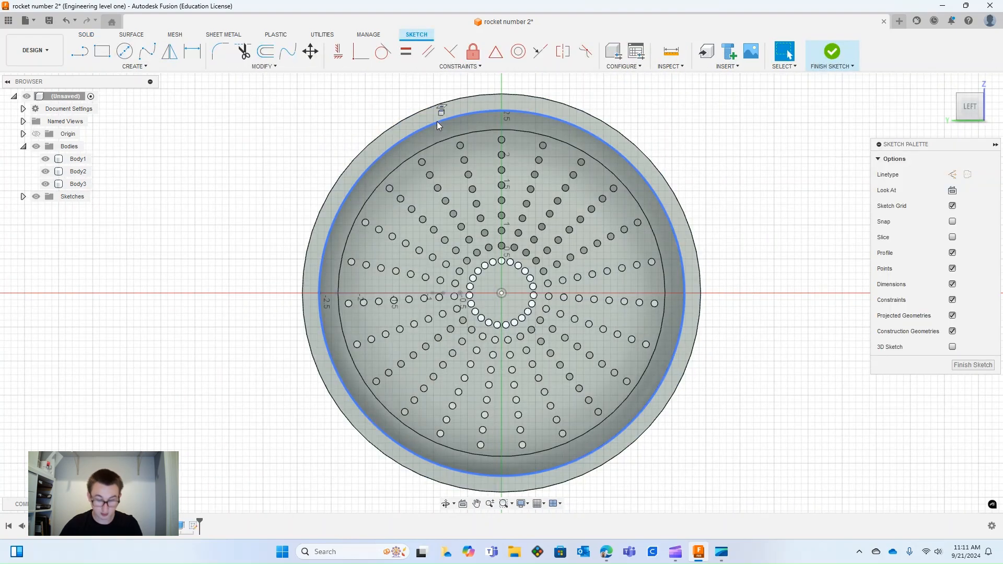
key("p")
left_click(437, 116)
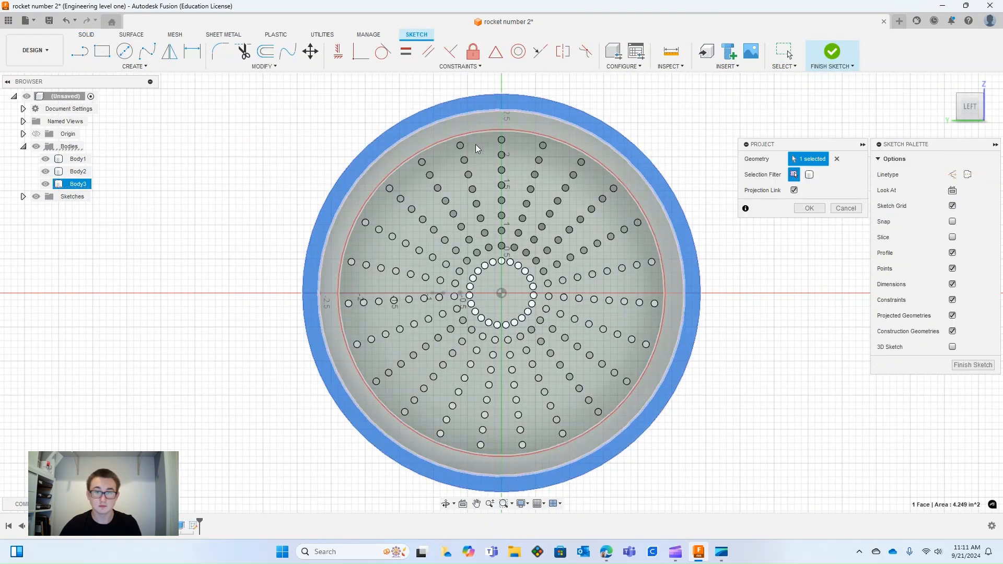
left_click(809, 208)
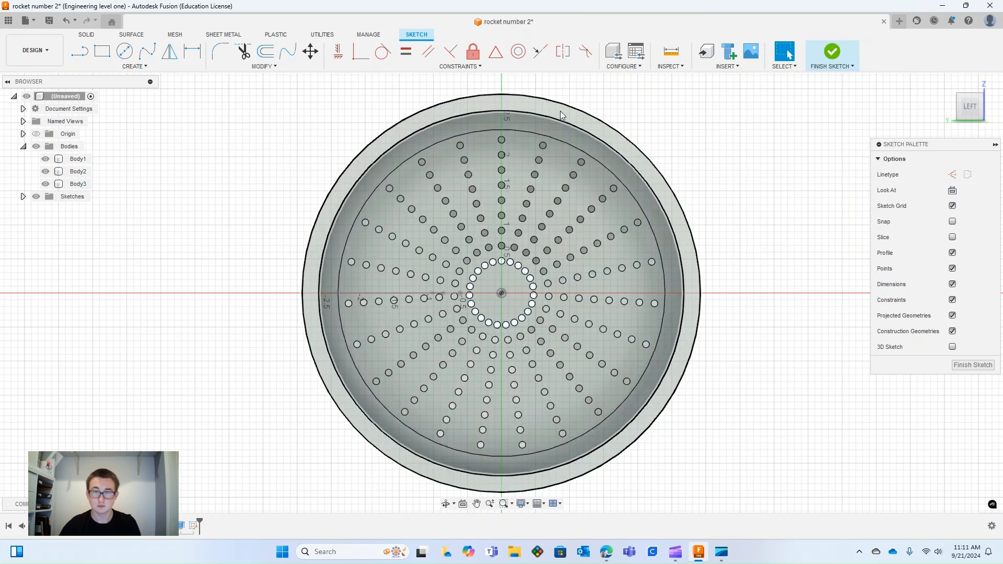
left_click(125, 51)
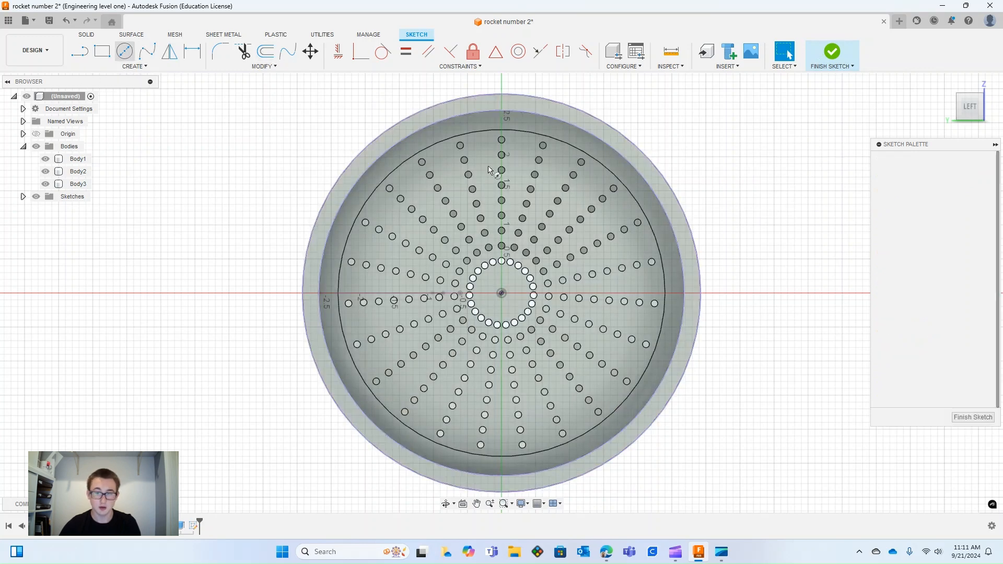
left_click(501, 294)
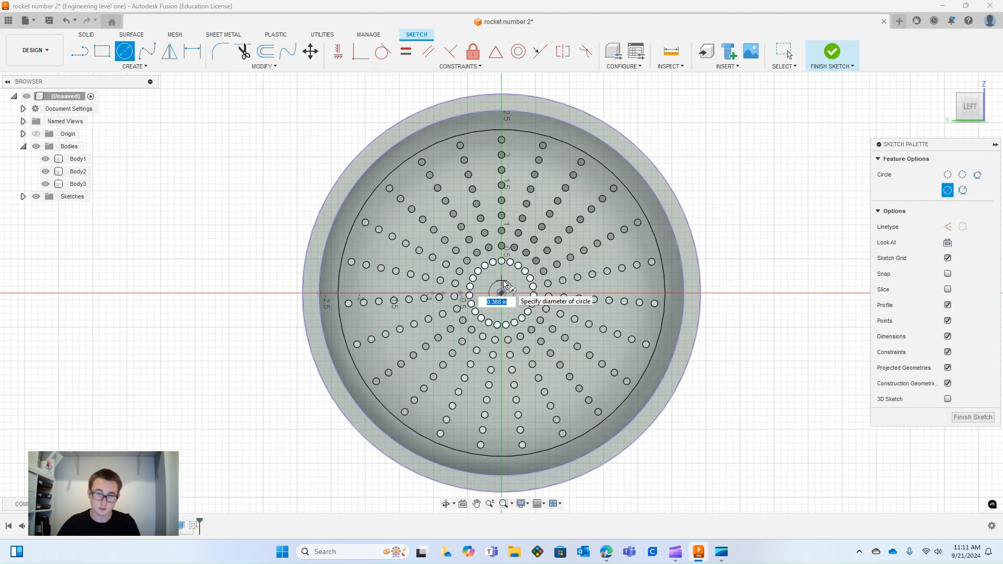
key("Escape")
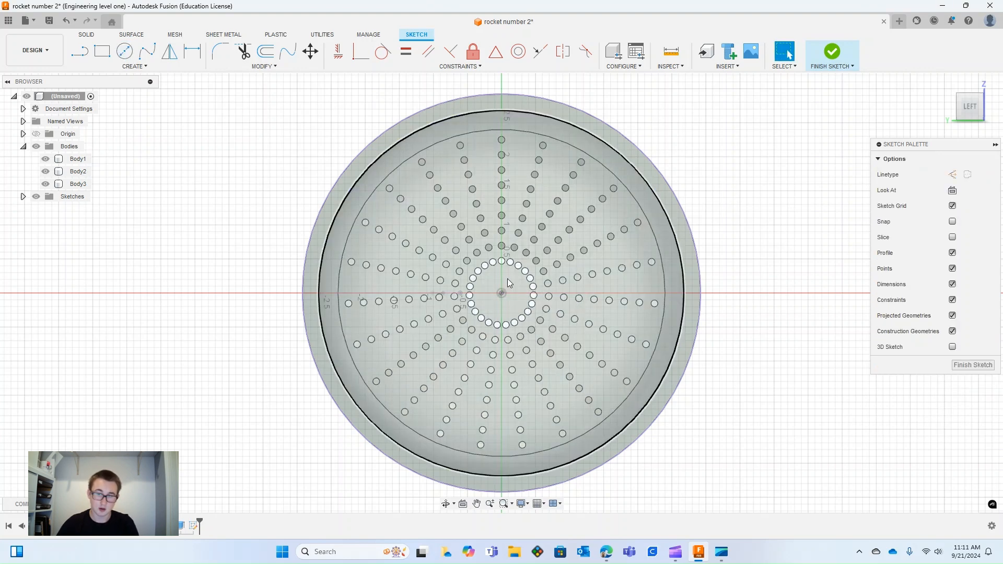
left_click(125, 51)
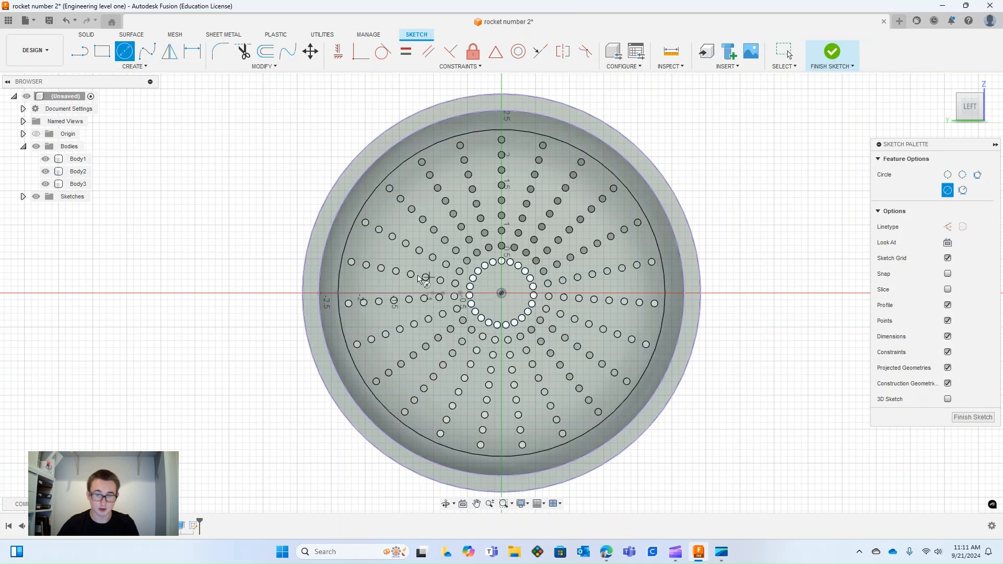
Try a 0.75 in horizontal line from the sketch origin toward the collar wall, and remove it
key("l")
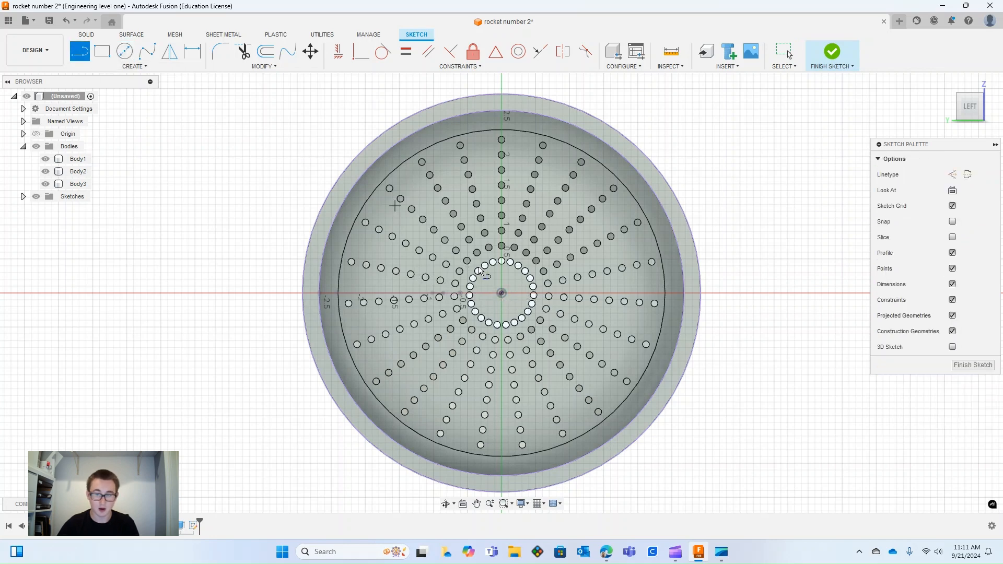
left_click(502, 292)
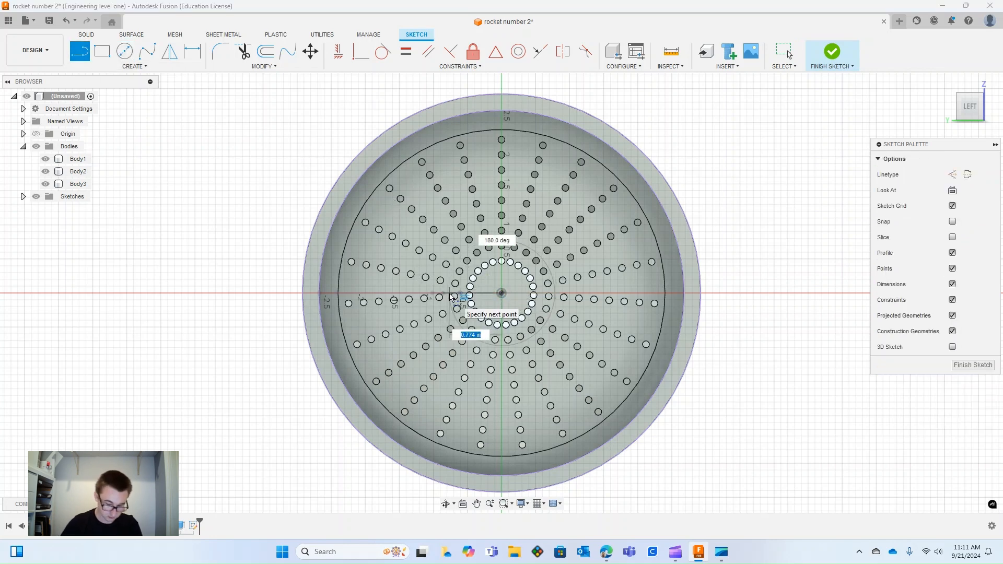
type(".75")
key("Return")
key("Escape")
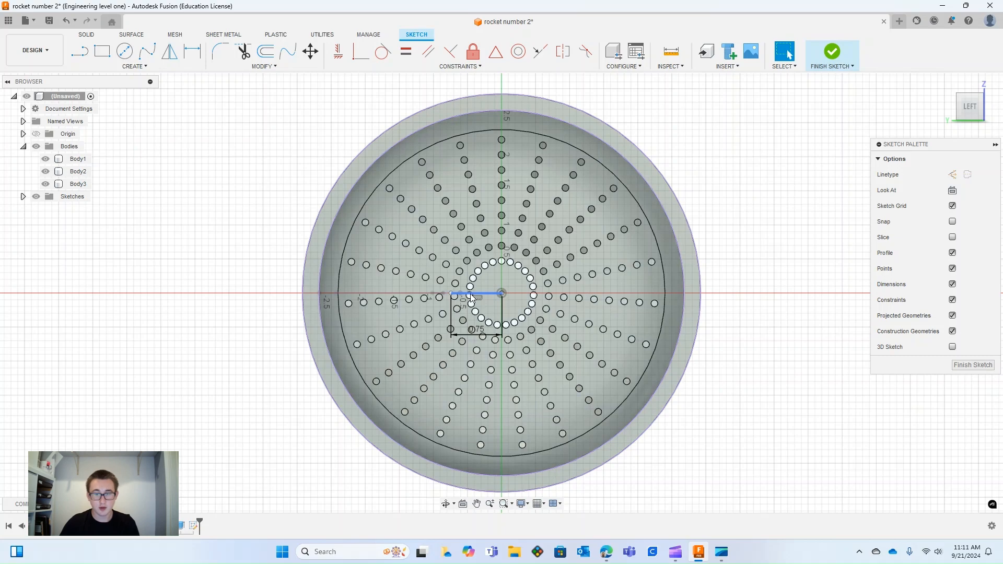
left_click(477, 504)
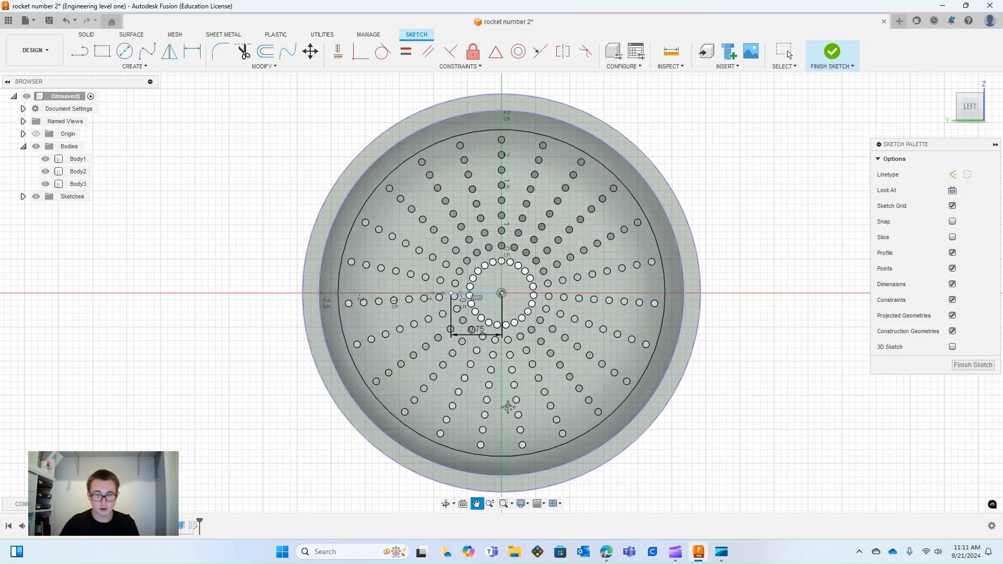
key("Escape")
scroll(858, 228, "down", 4)
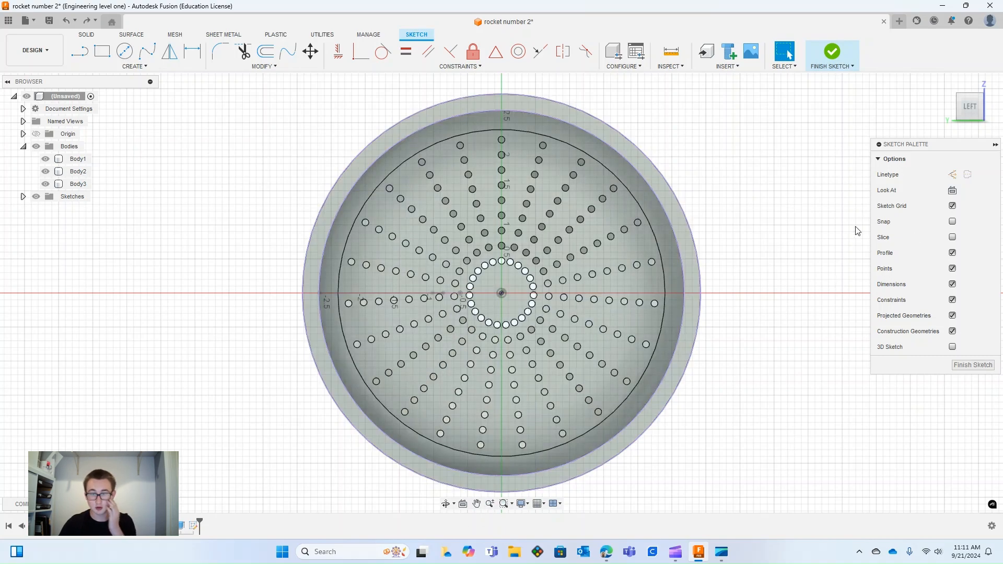
Sketch a small center-diameter circle at the sketch origin in the middle of the collar's end face, and finish the sketch
scroll(850, 230, "up", 5)
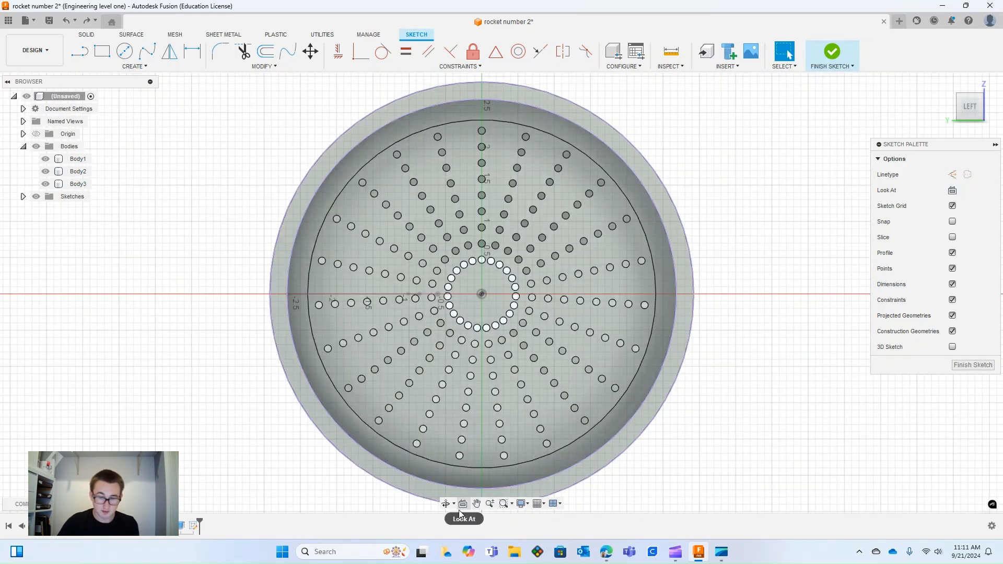
left_click(446, 503)
mouse_move(376, 366)
left_mouse_down()
mouse_move(388, 440)
mouse_move(418, 392)
mouse_move(522, 353)
mouse_move(611, 267)
left_mouse_up()
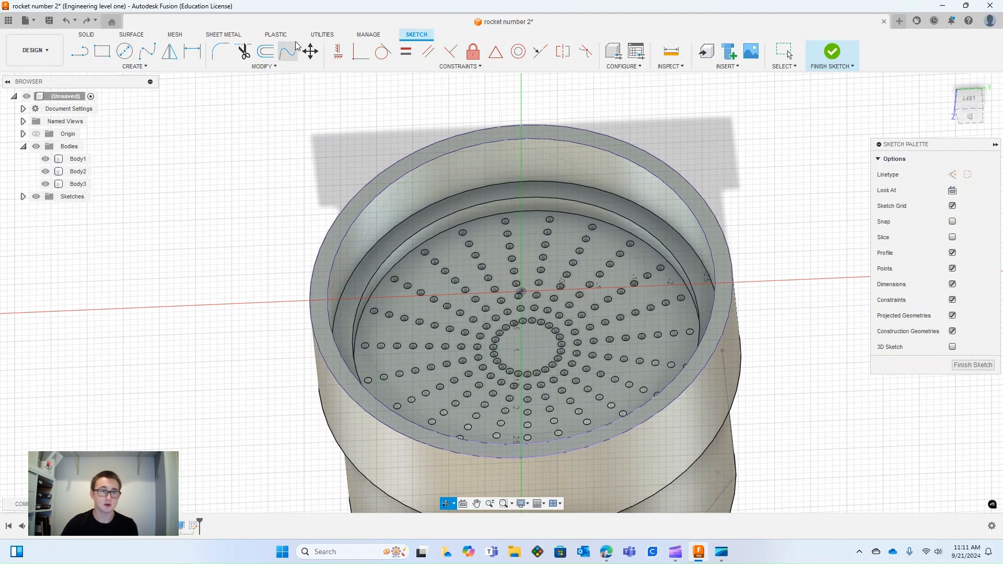
left_click(125, 54)
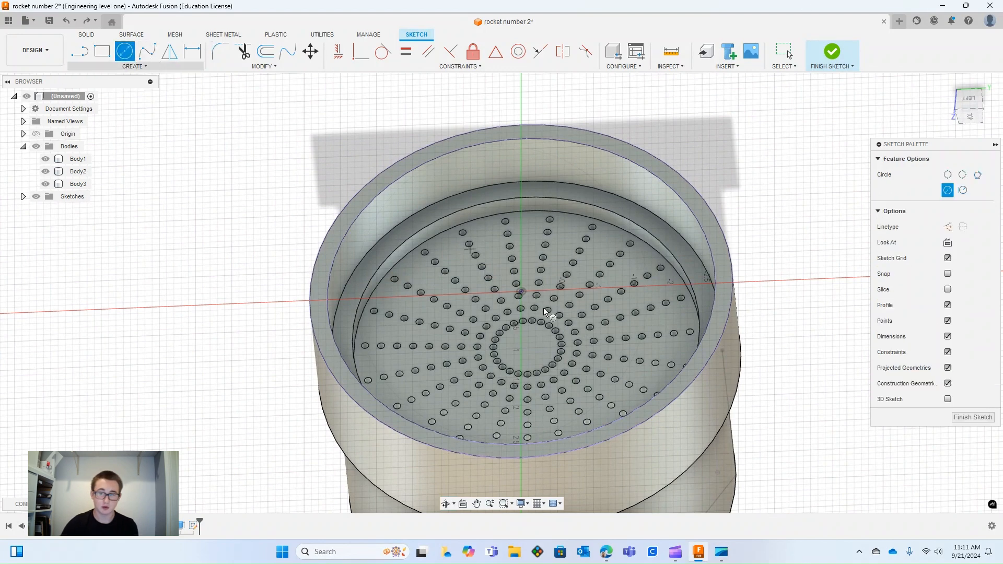
left_click(523, 290)
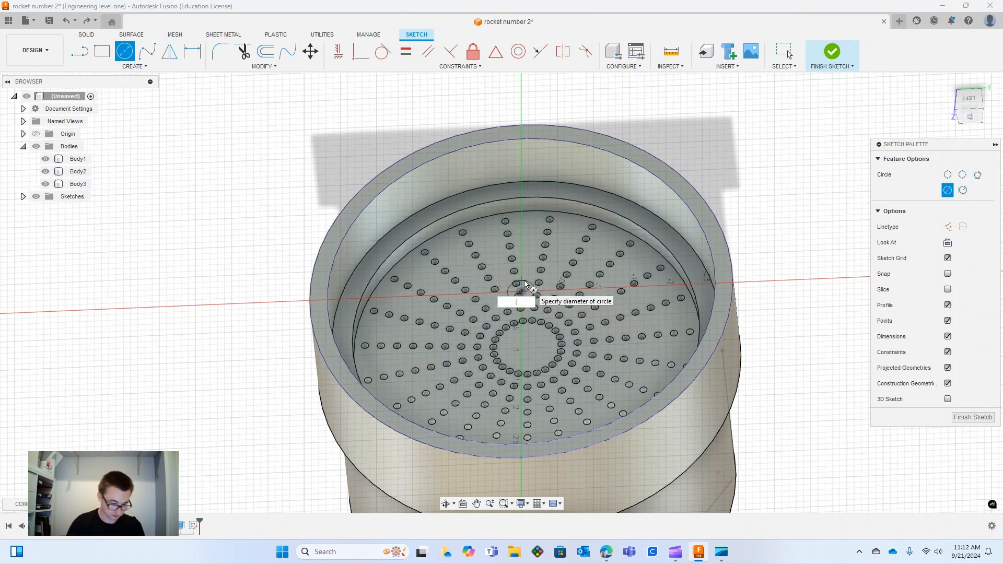
key("Return")
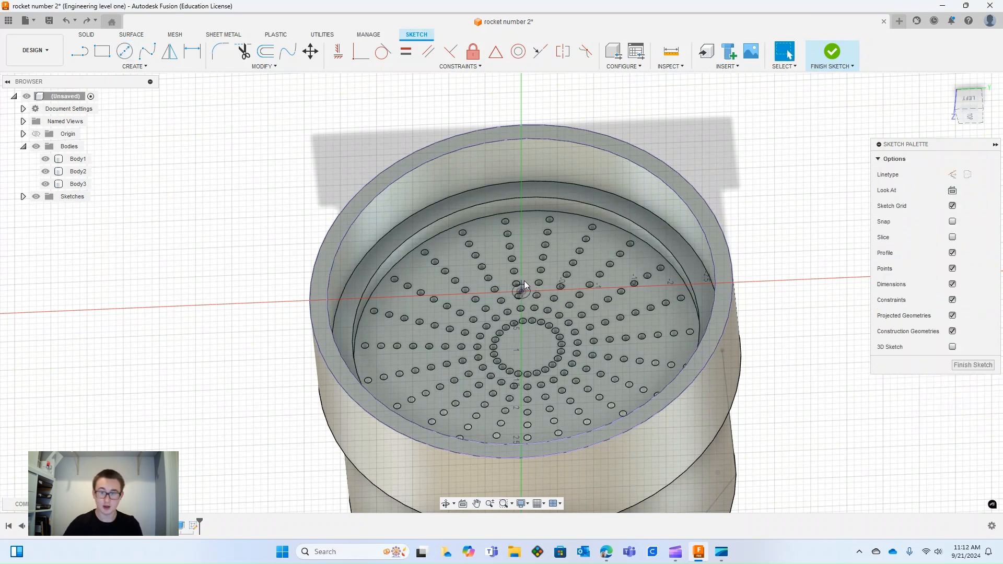
left_click(831, 52)
Extrude the collar's rim ring and the inner disc profile outward as a Join, leaving out the small center circle
left_click(497, 134)
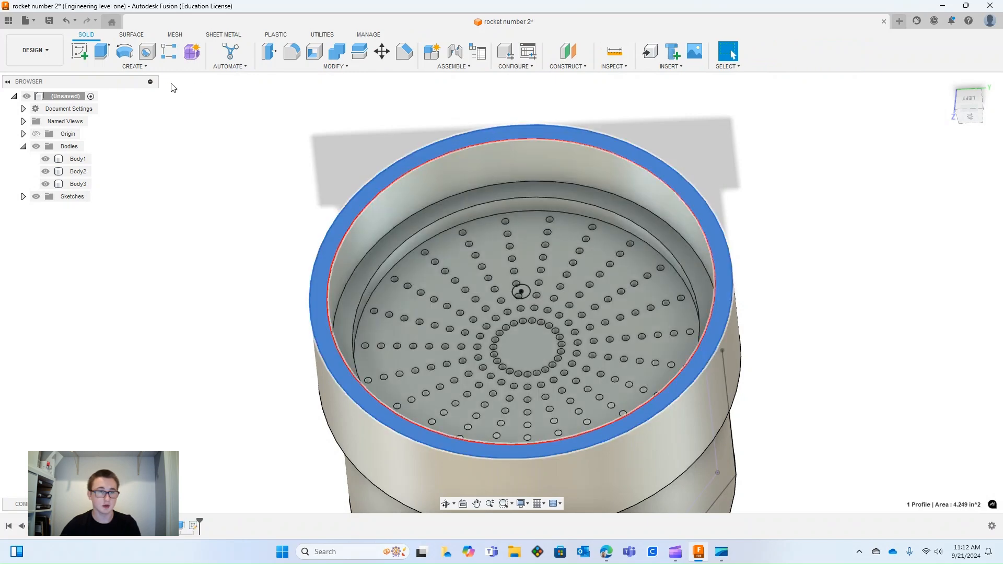
left_click(107, 55)
left_click(437, 179)
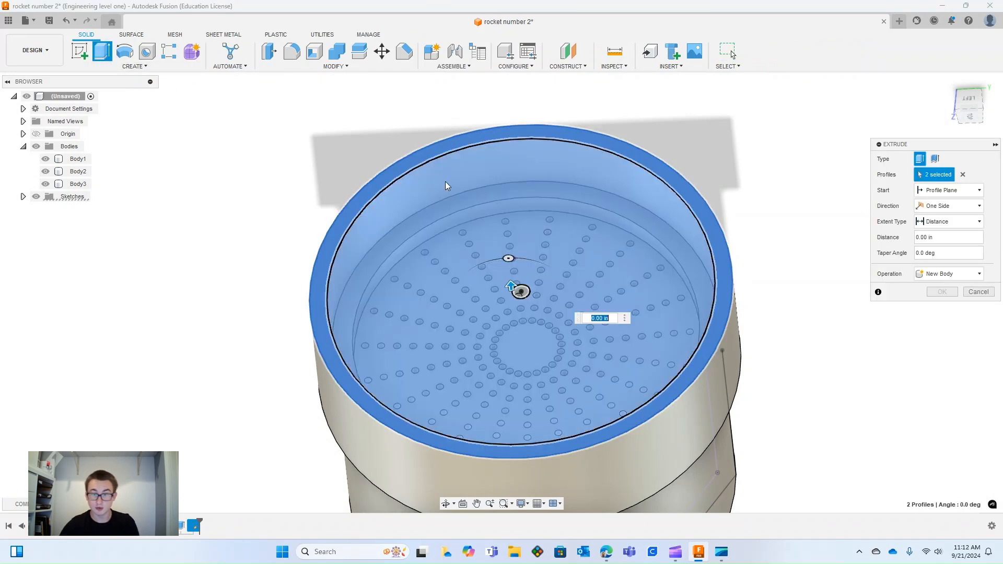
left_click_drag(507, 285, 507, 276)
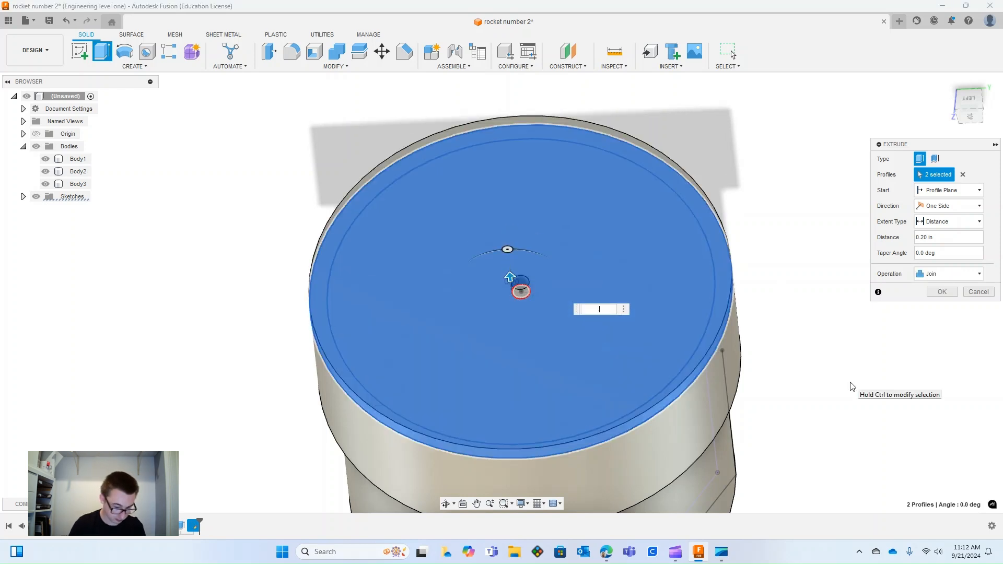
key("Return")
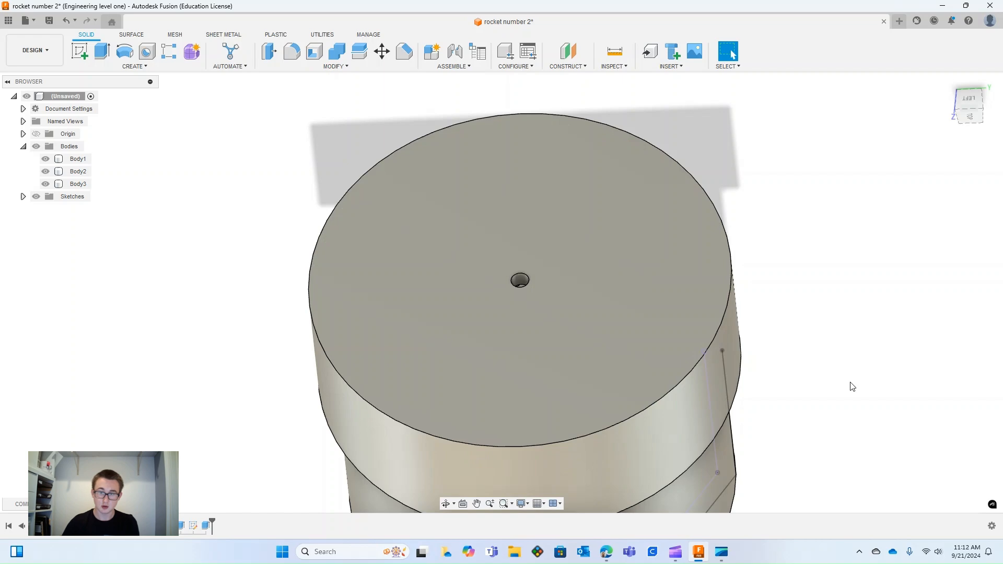
Examine the capped collar end with its center hole and the nozzle's outer profile from several angles
left_click(445, 503)
left_click_drag(439, 460, 621, 231)
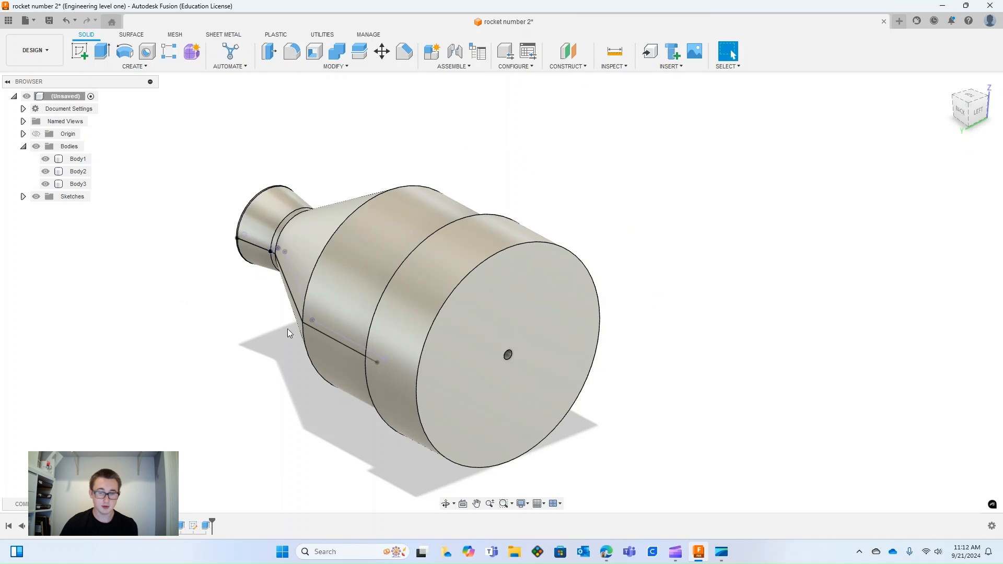
left_click(446, 503)
left_click_drag(450, 444, 672, 402)
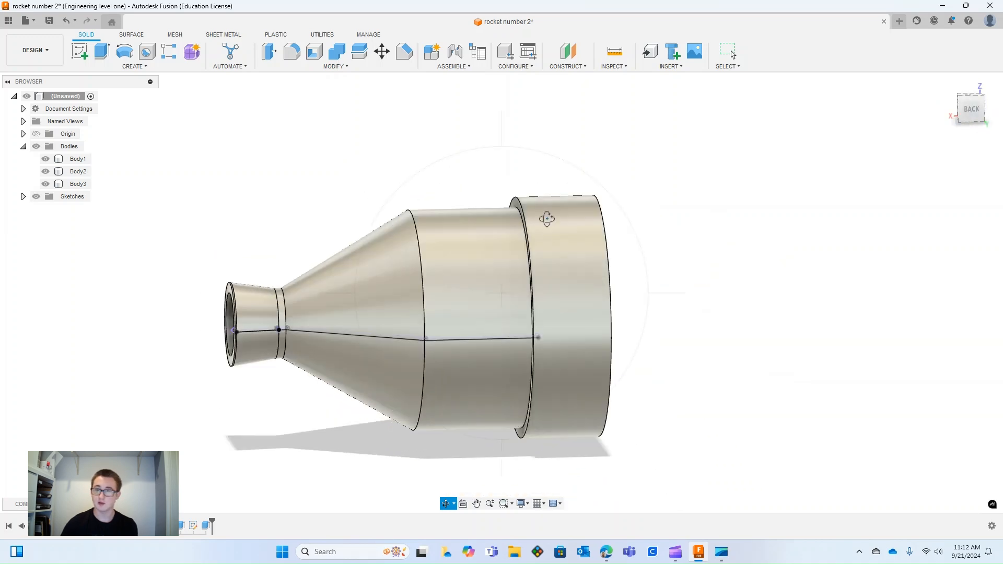
left_click_drag(605, 328, 524, 307)
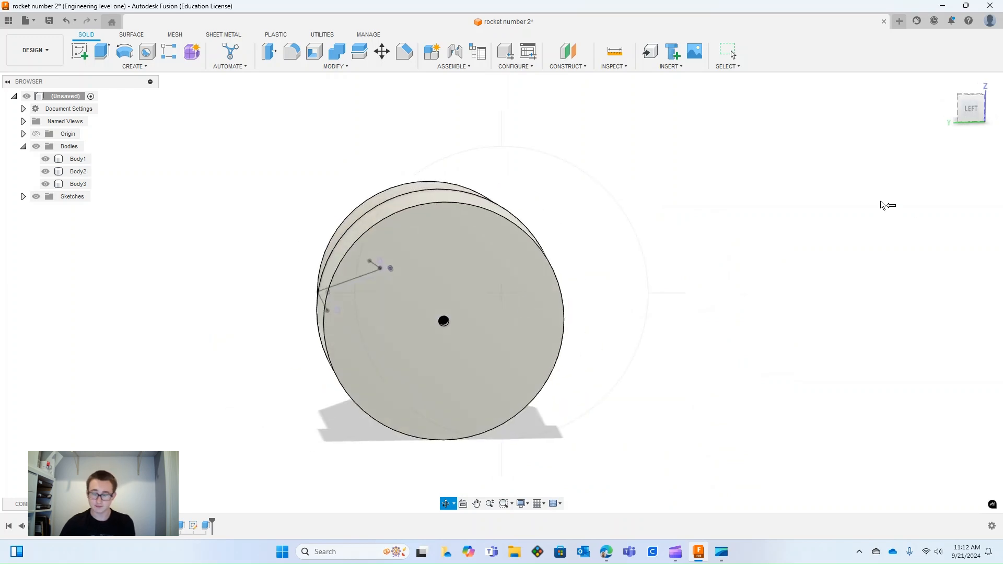